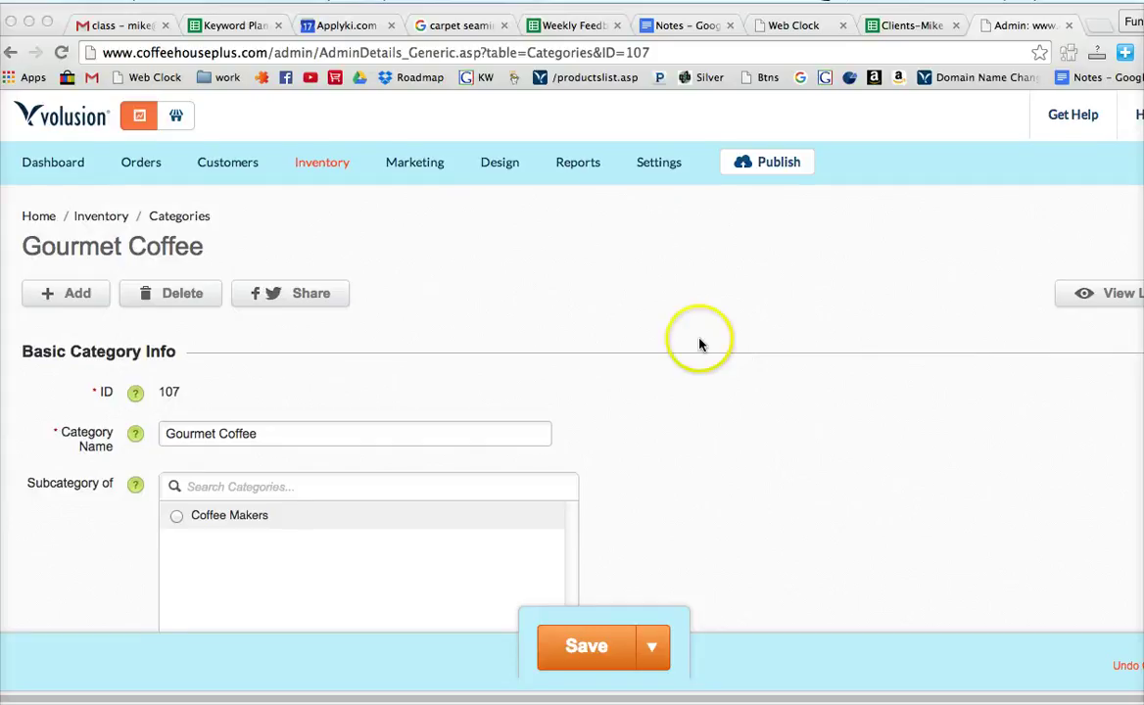
- Check the category name in the basic info of the Gourmet Coffee category
scroll(322, 399, down, 1)
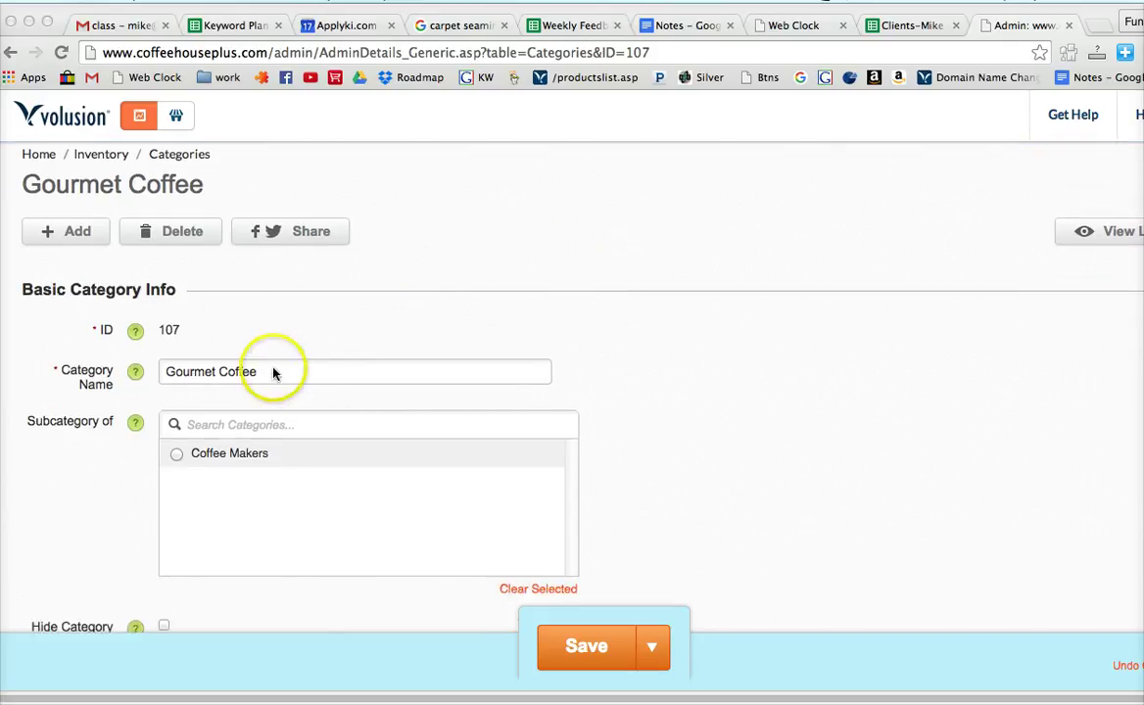
drag(266, 373, 141, 367)
click(630, 338)
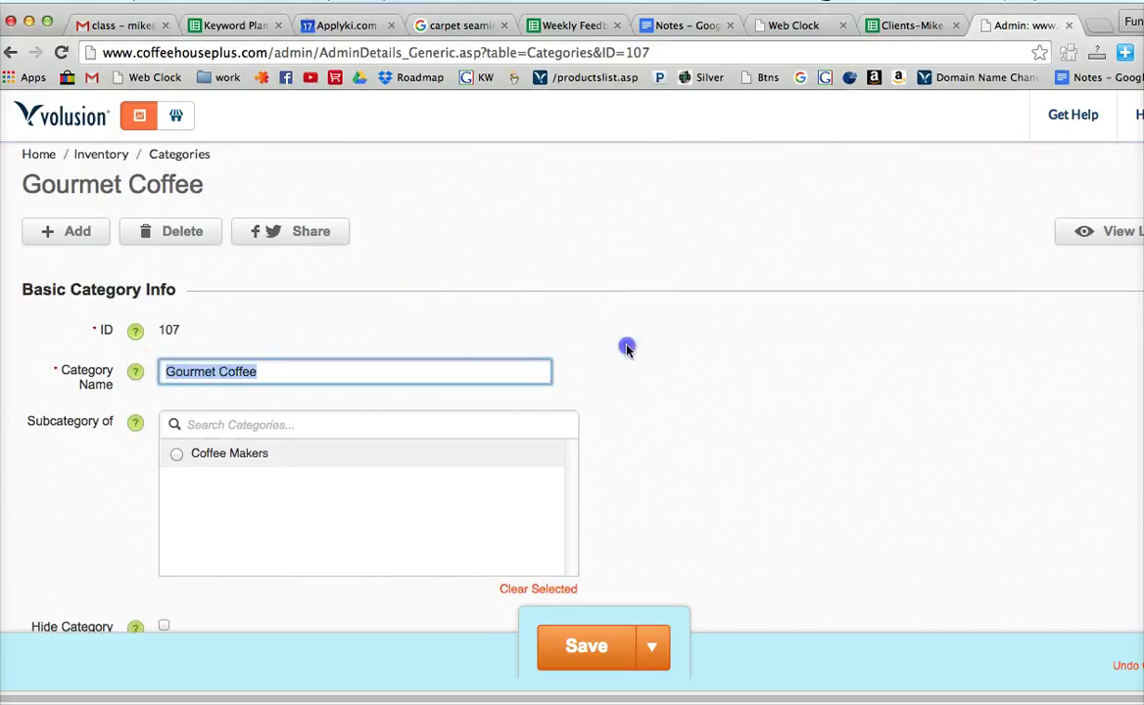
- Switch to the Keyword Planner spreadsheet, search it for "gourmet" and step through the matching keywords to gourmet coffee brands
click(229, 29)
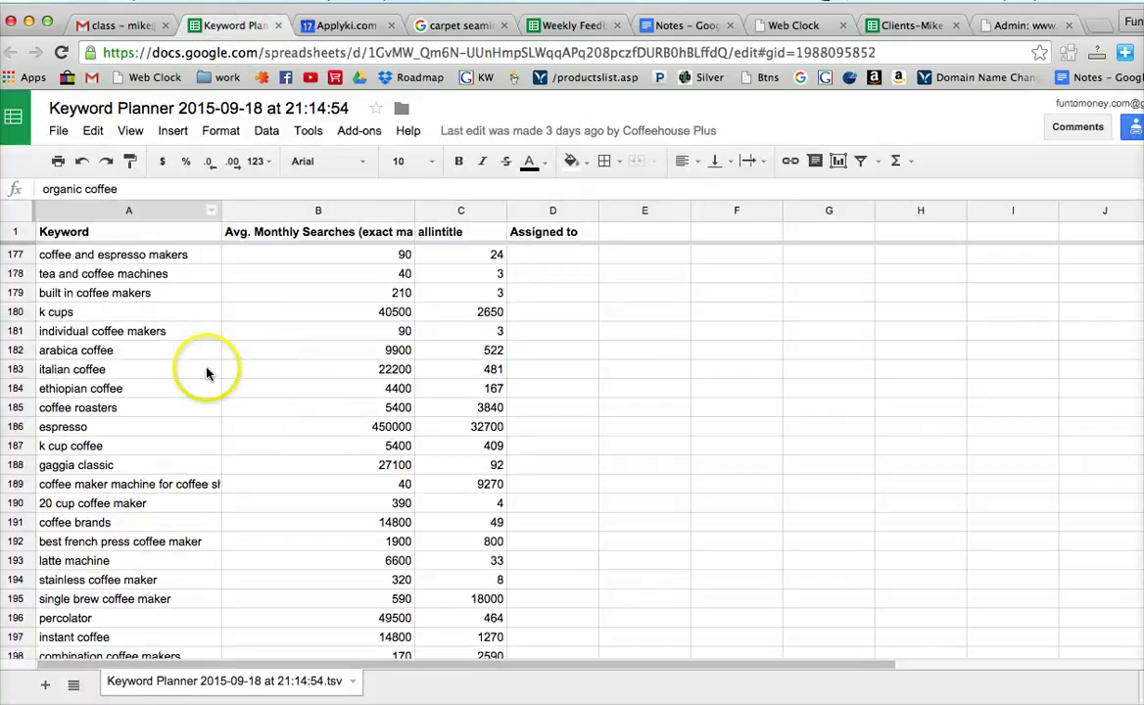
click(168, 369)
key(super+f)
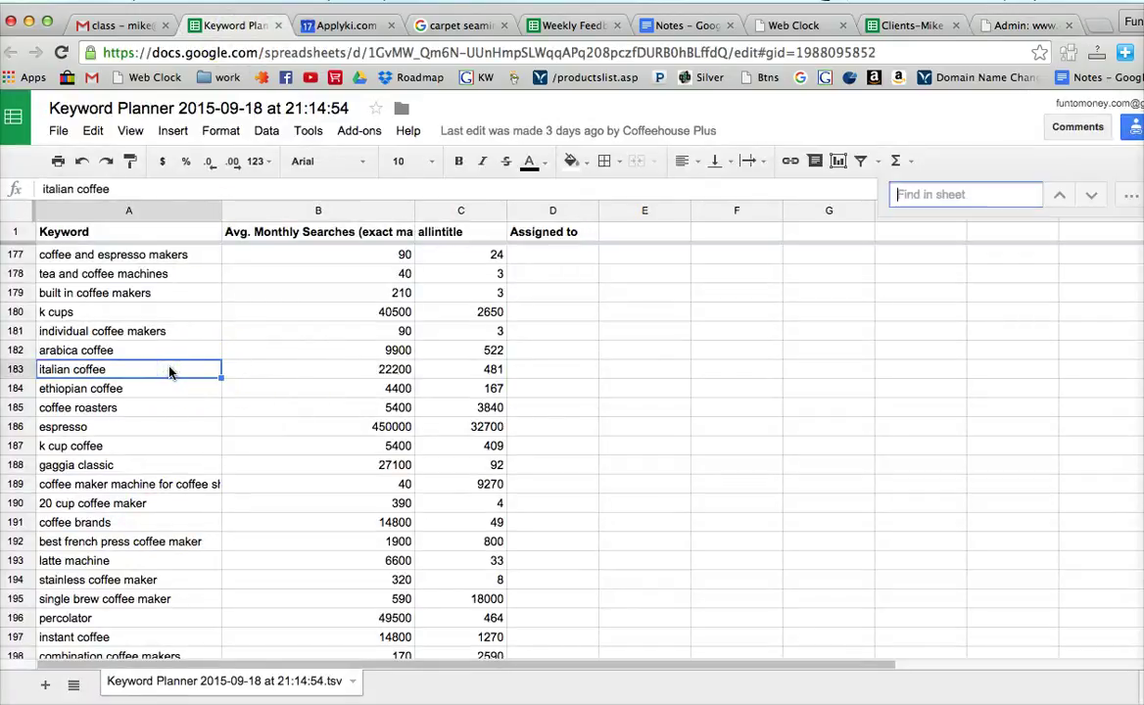
text(gourmet)
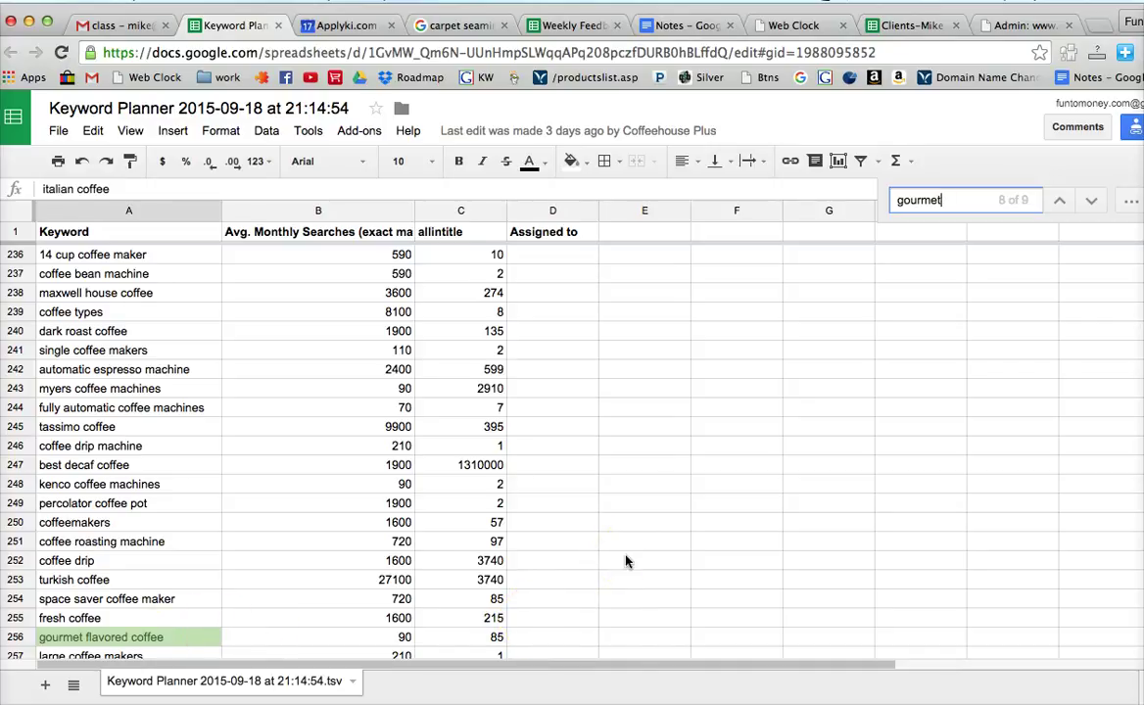
key(Return)
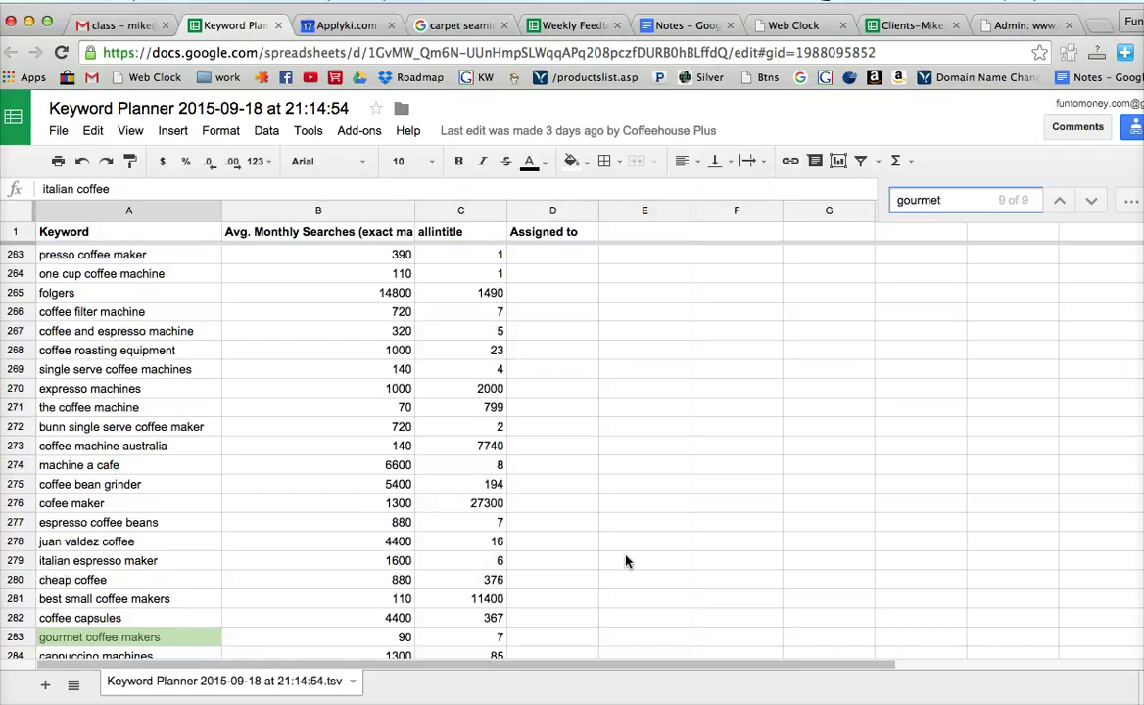
key(Return)
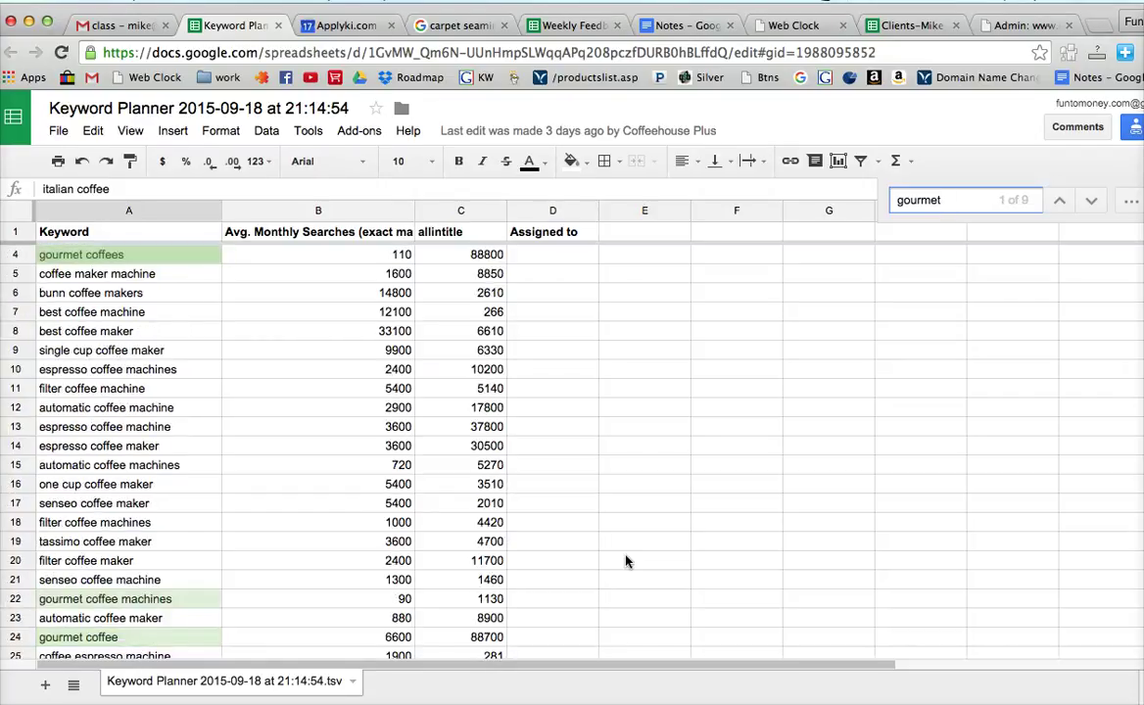
key(Return)
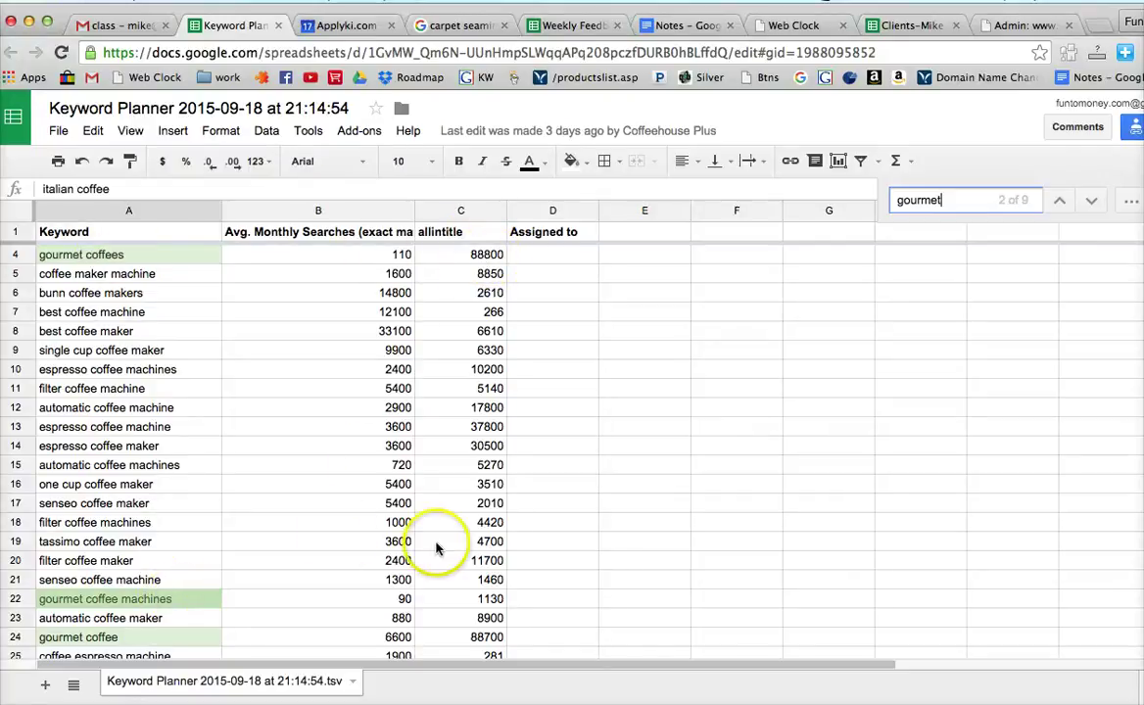
key(Return)
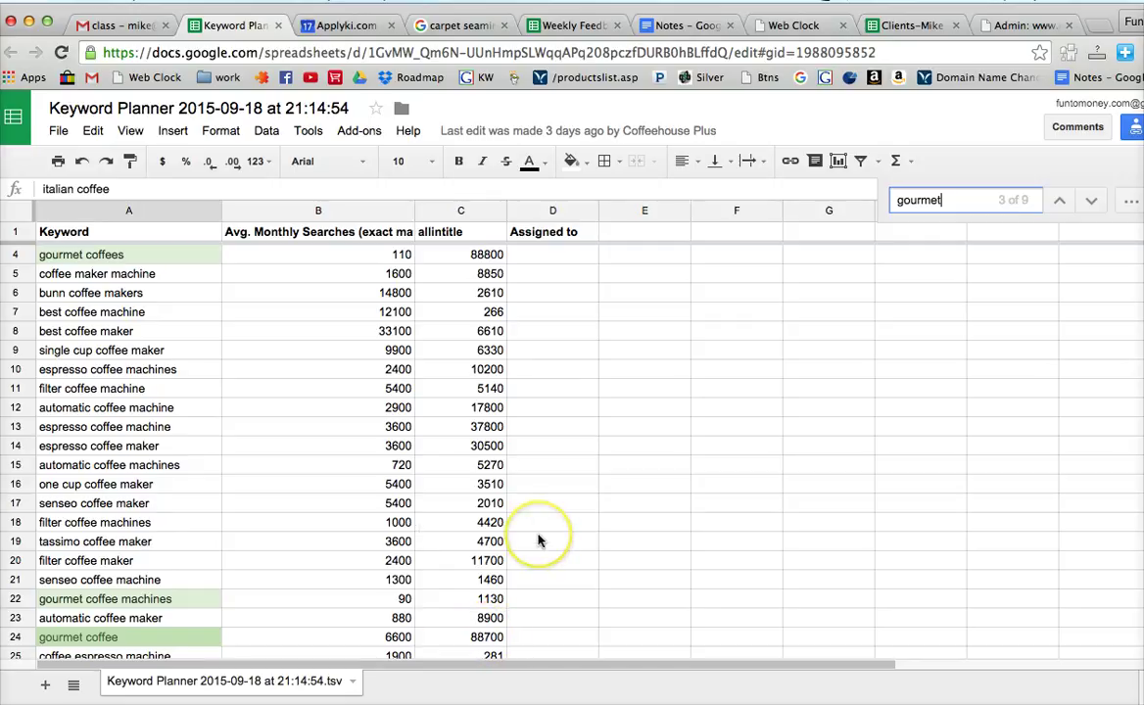
key(Return)
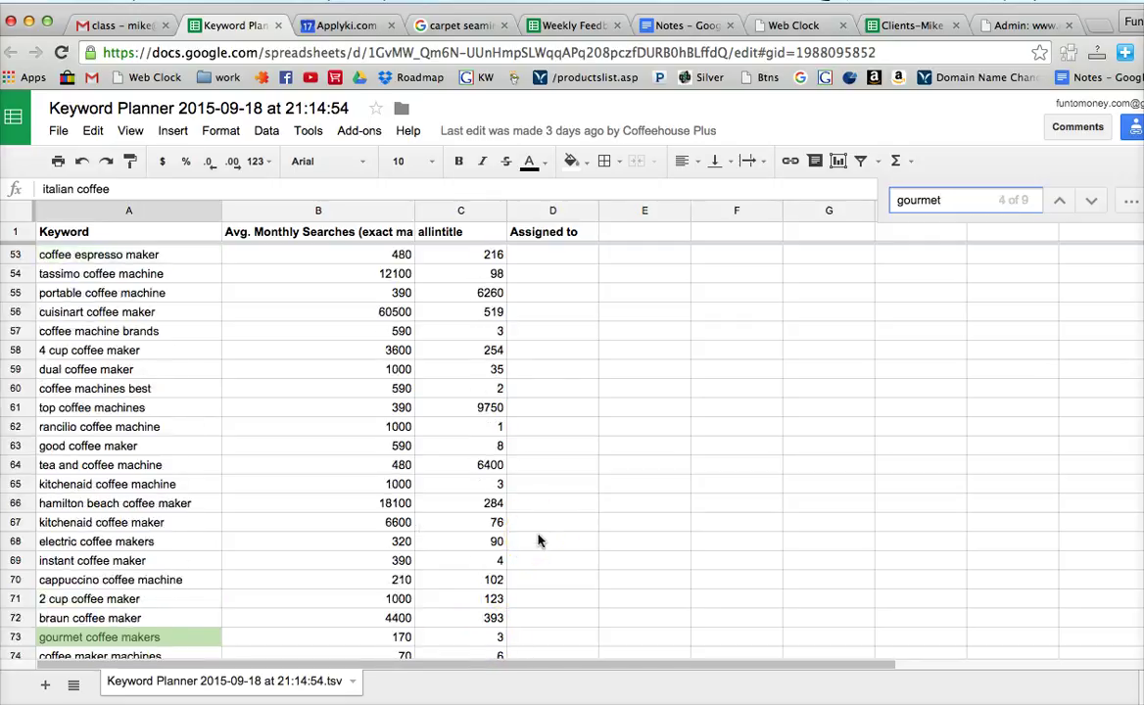
key(Return)
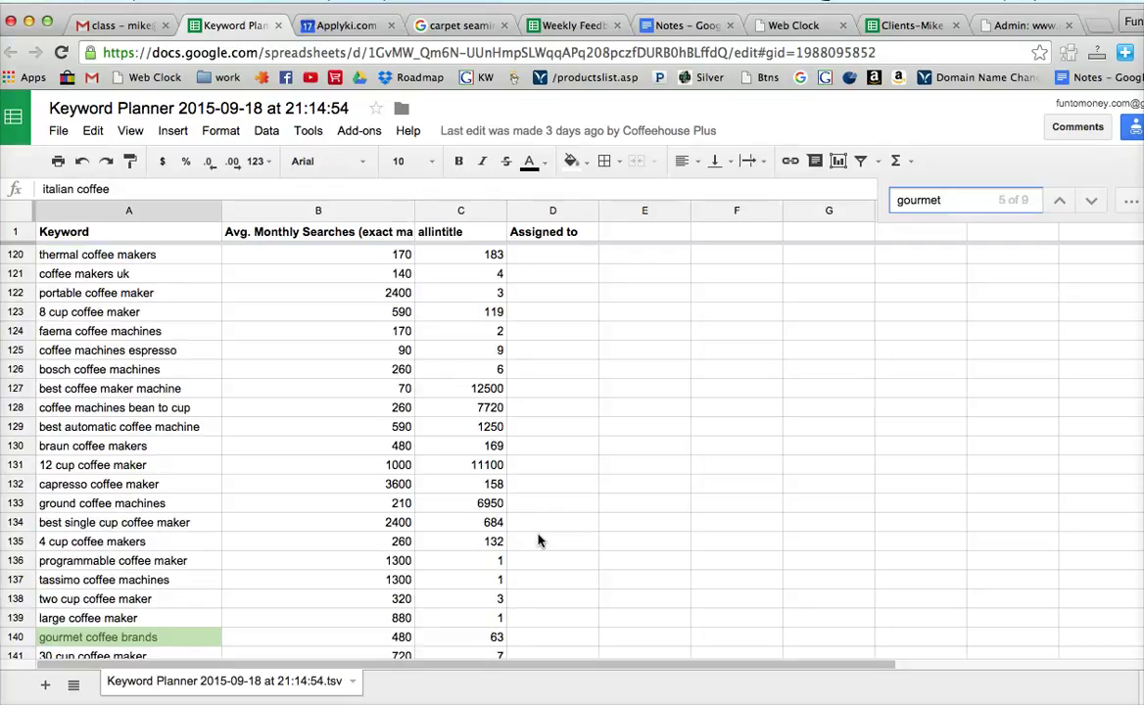
- Copy the keyword gourmet coffee brands and run a Google search in a new tab for allintitle: "gourmet coffee brands"
click(178, 637)
key(super+c)
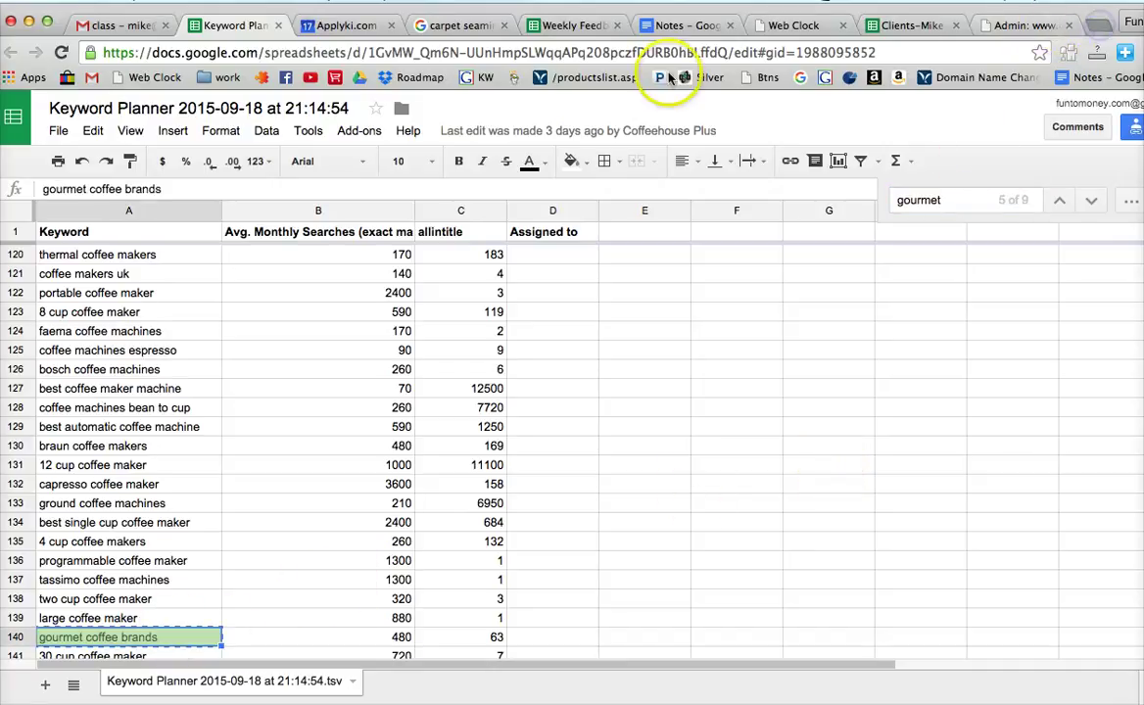
key(super+t)
text(allintitl)
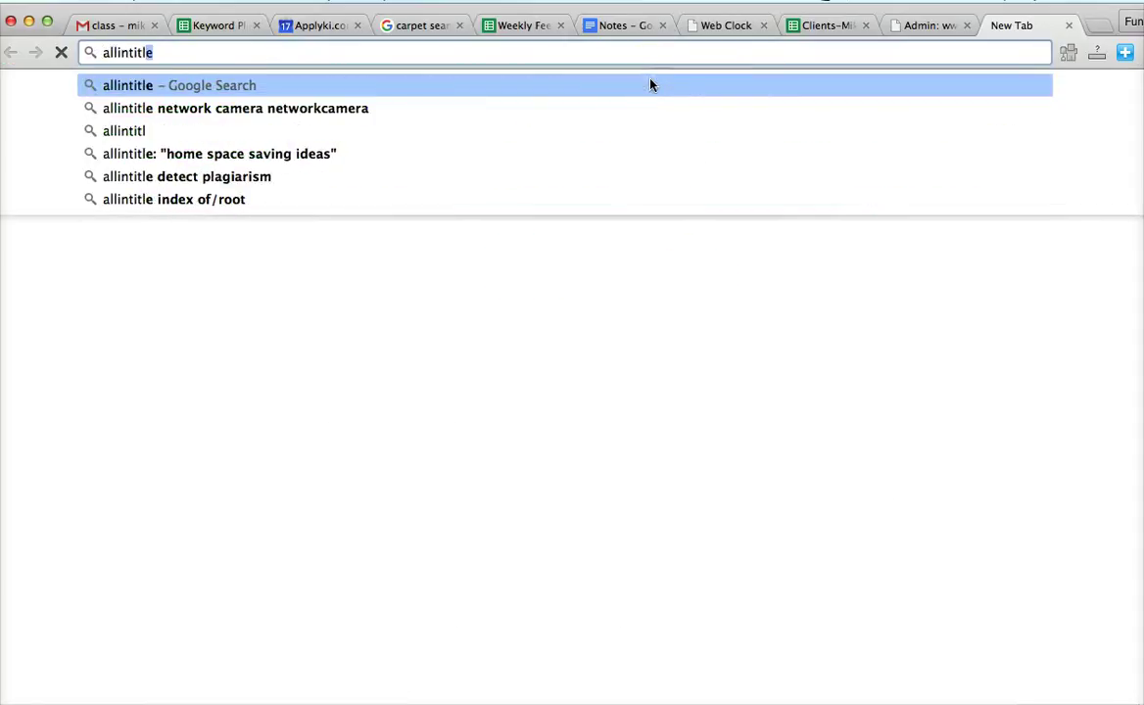
text(e:)
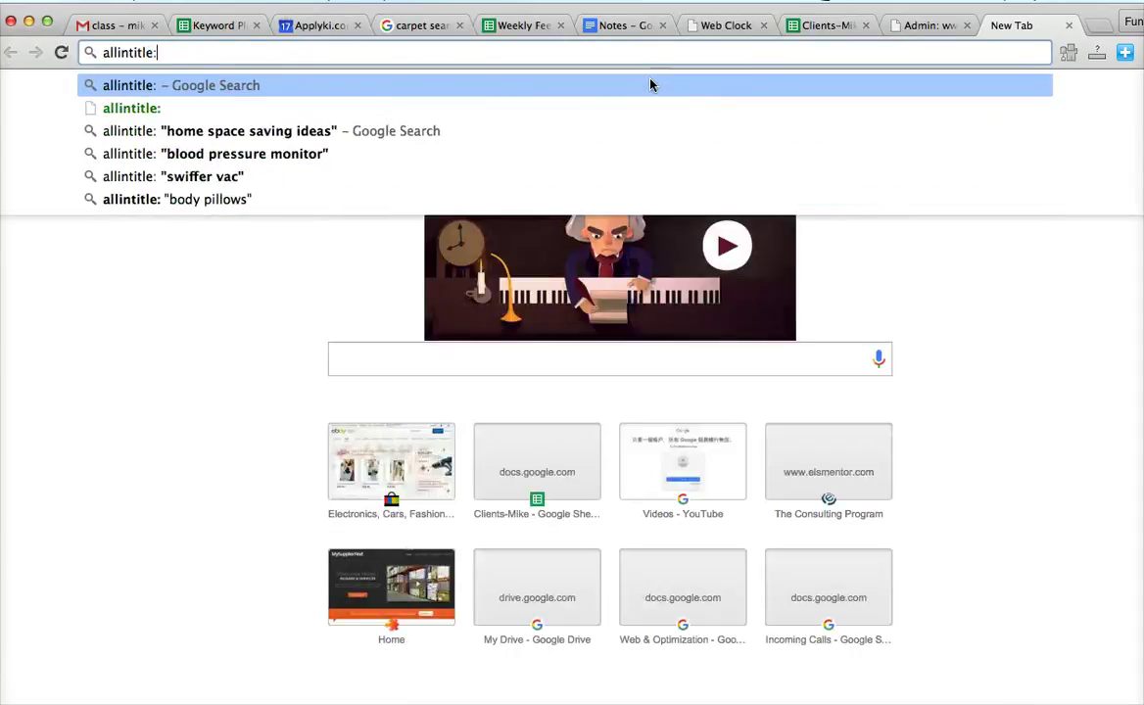
text( "gourmet coffee brands")
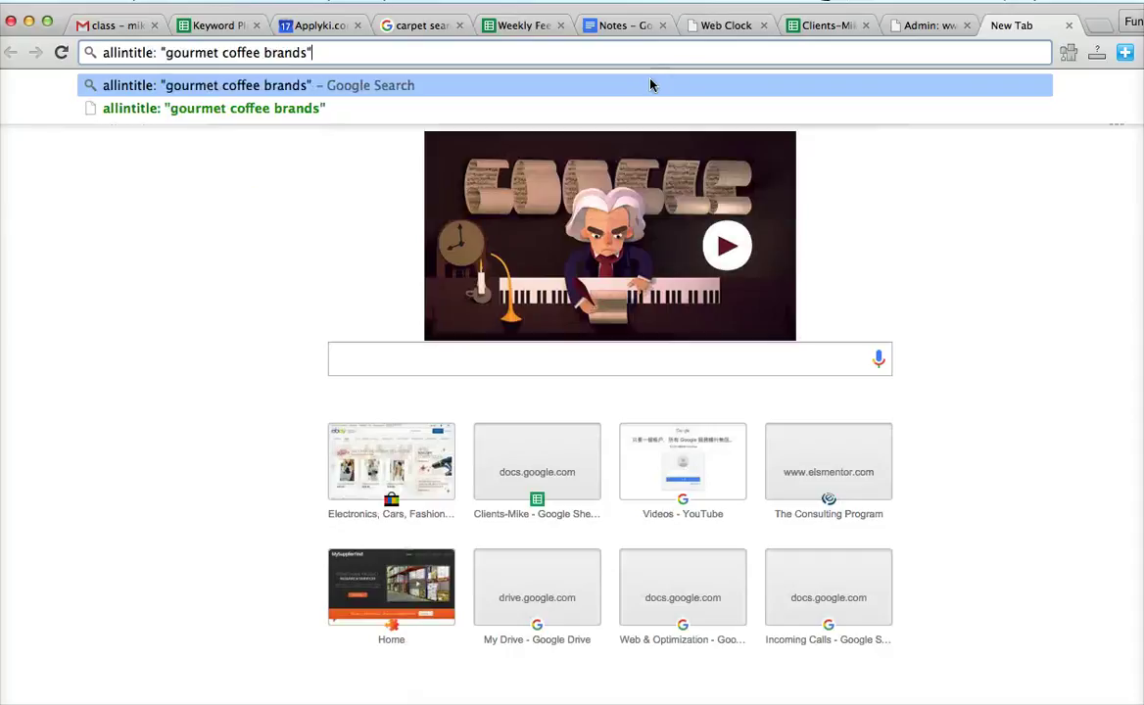
key(Return)
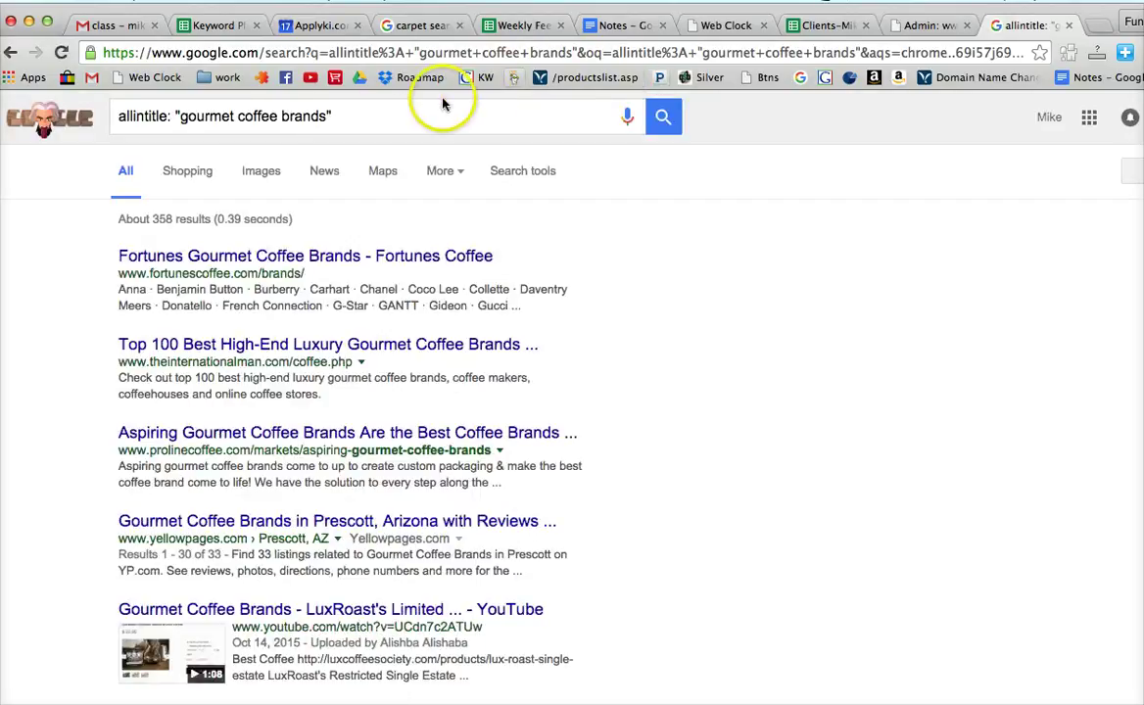
- Return to the keyword spreadsheet and set the allintitle value for gourmet coffee brands to 358
click(214, 28)
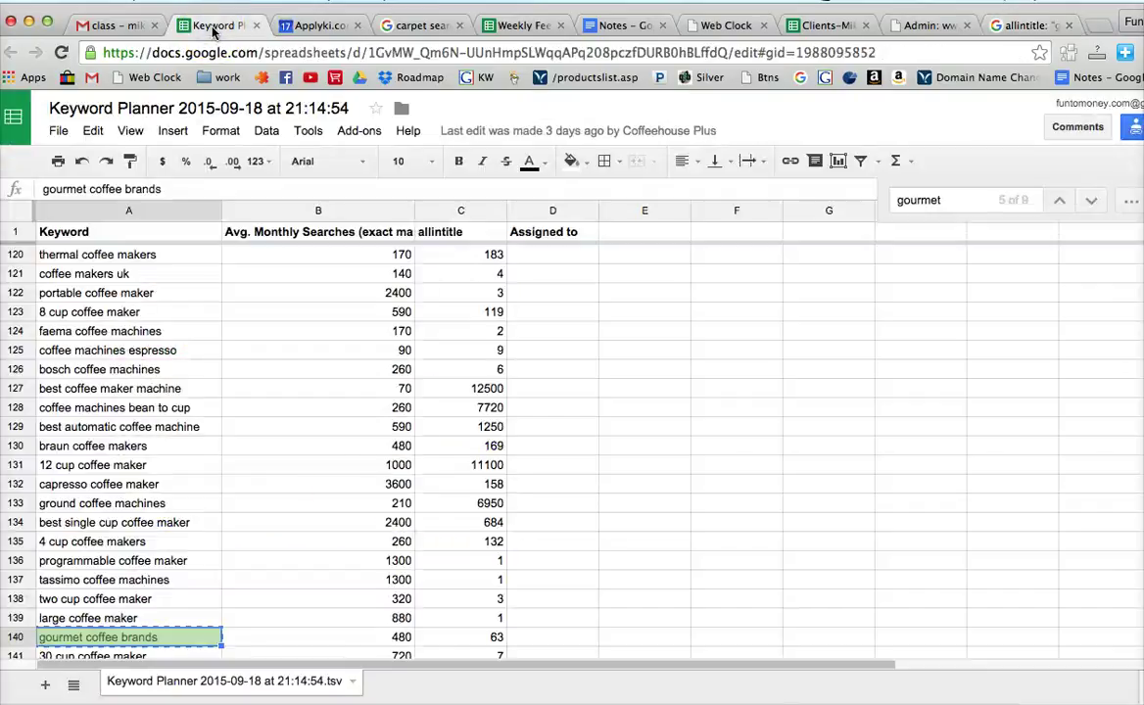
click(489, 639)
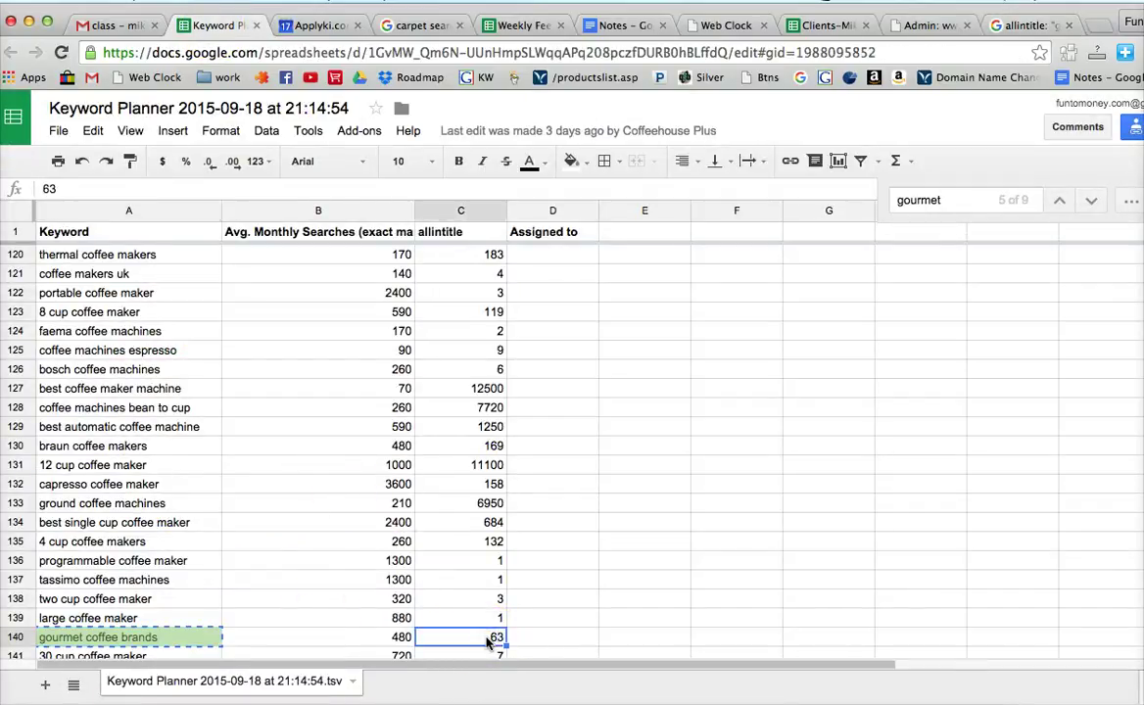
text(358)
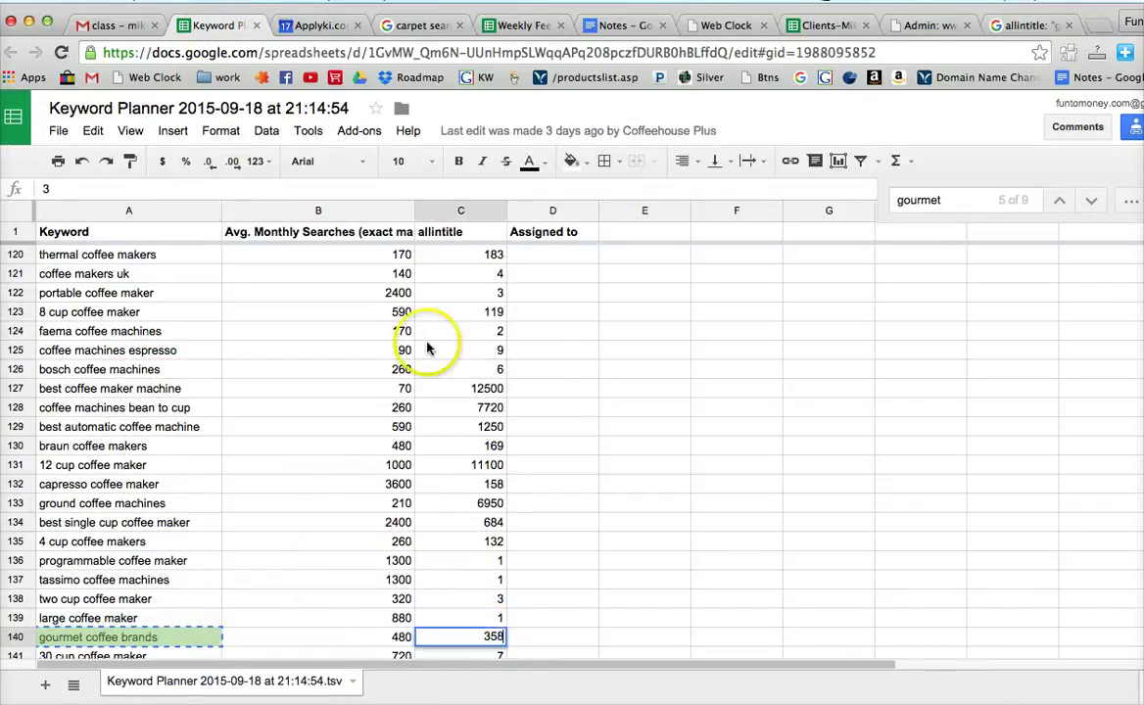
key(Return)
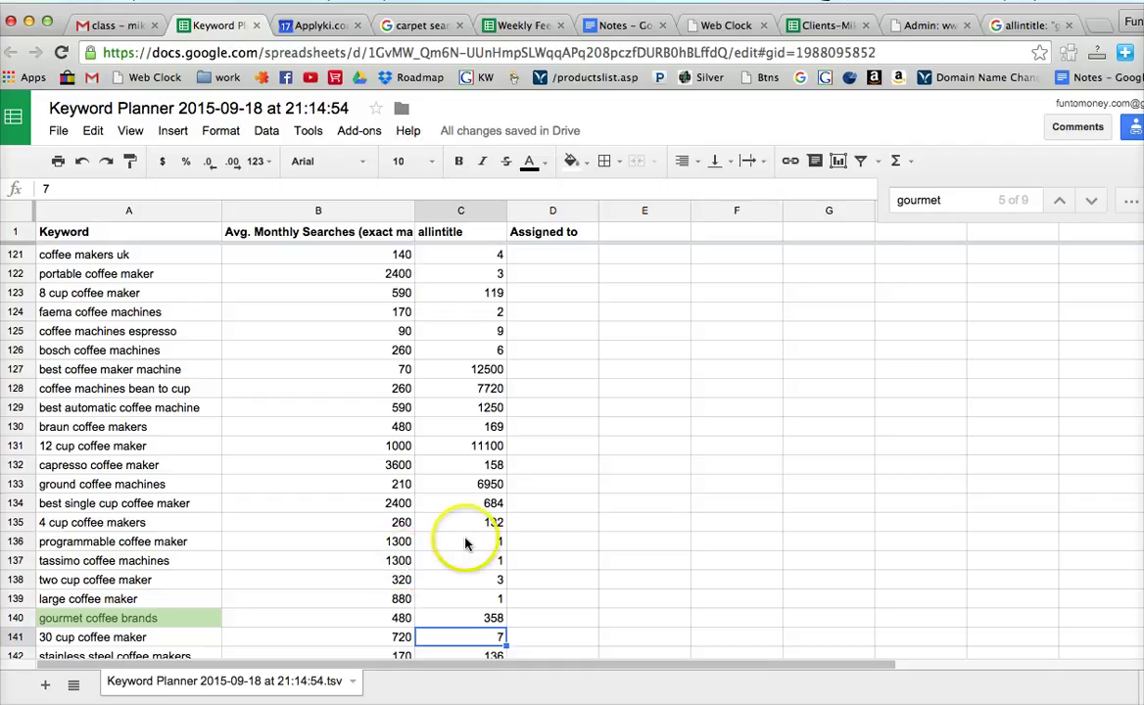
- Copy the keyword programmable coffee maker from the spreadsheet and substitute it in the Google allintitle search
click(180, 547)
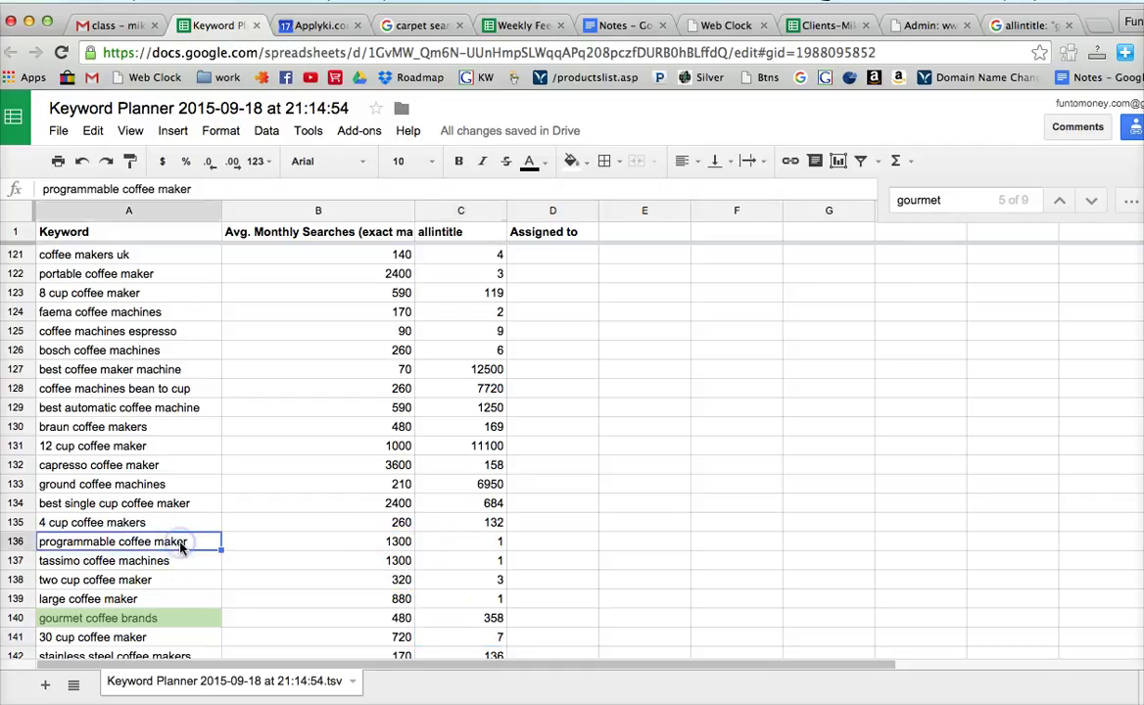
click(1026, 25)
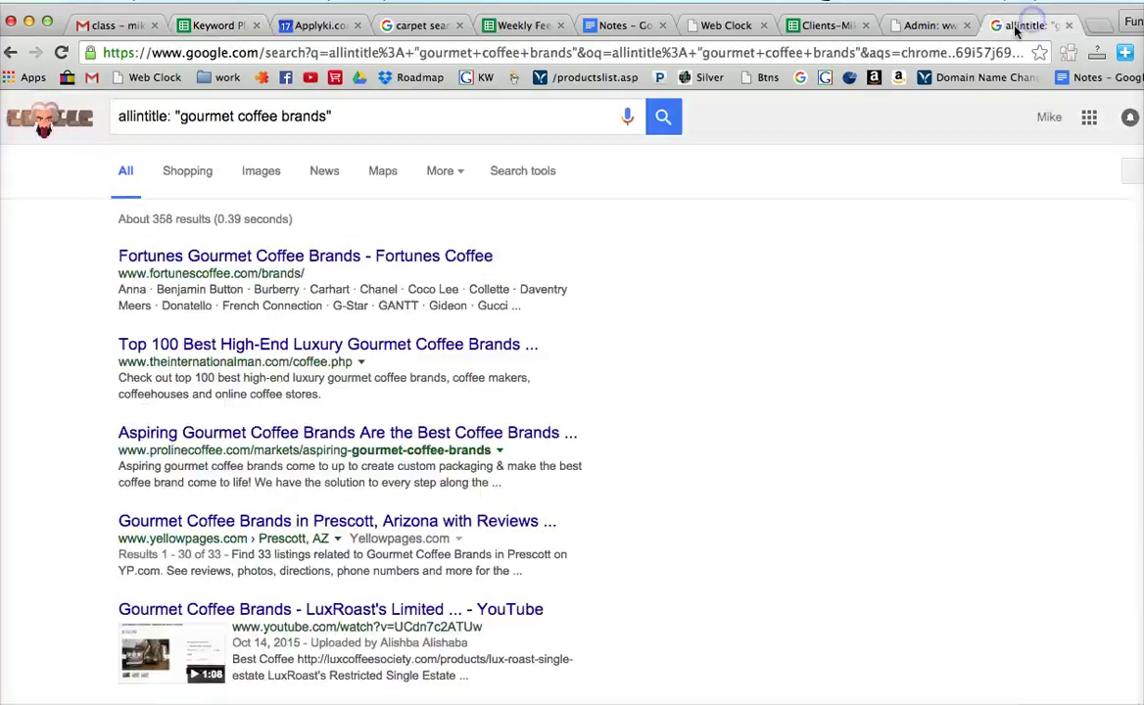
drag(328, 115, 181, 117)
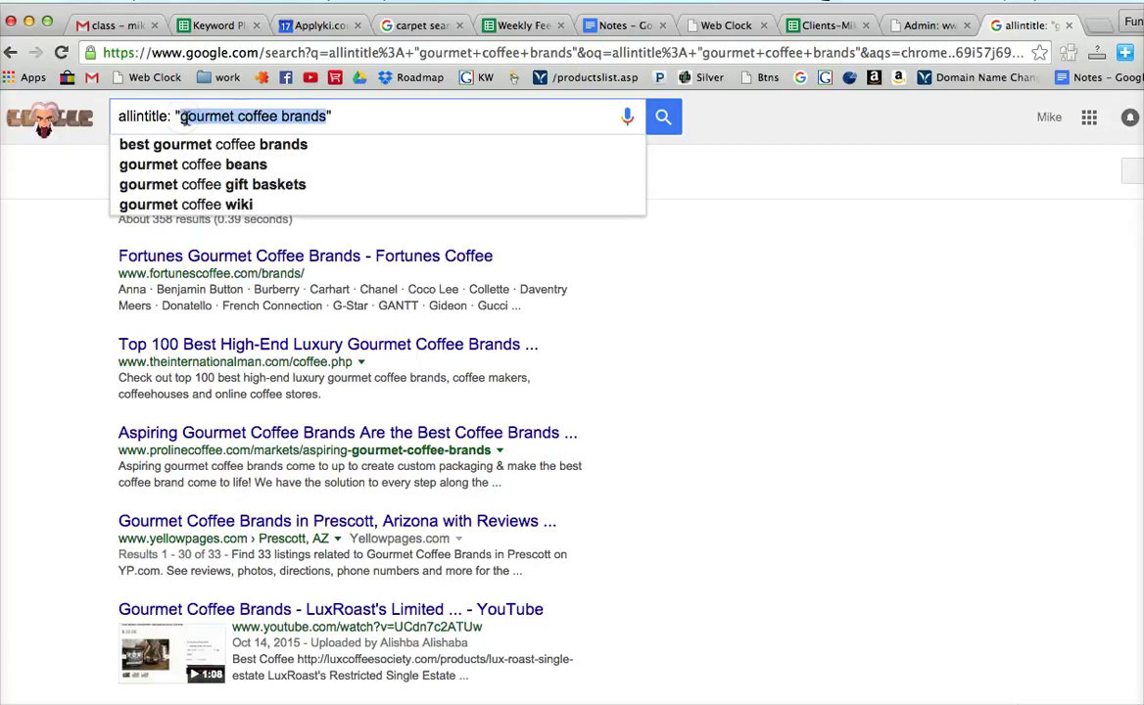
key(super+v)
key(Return)
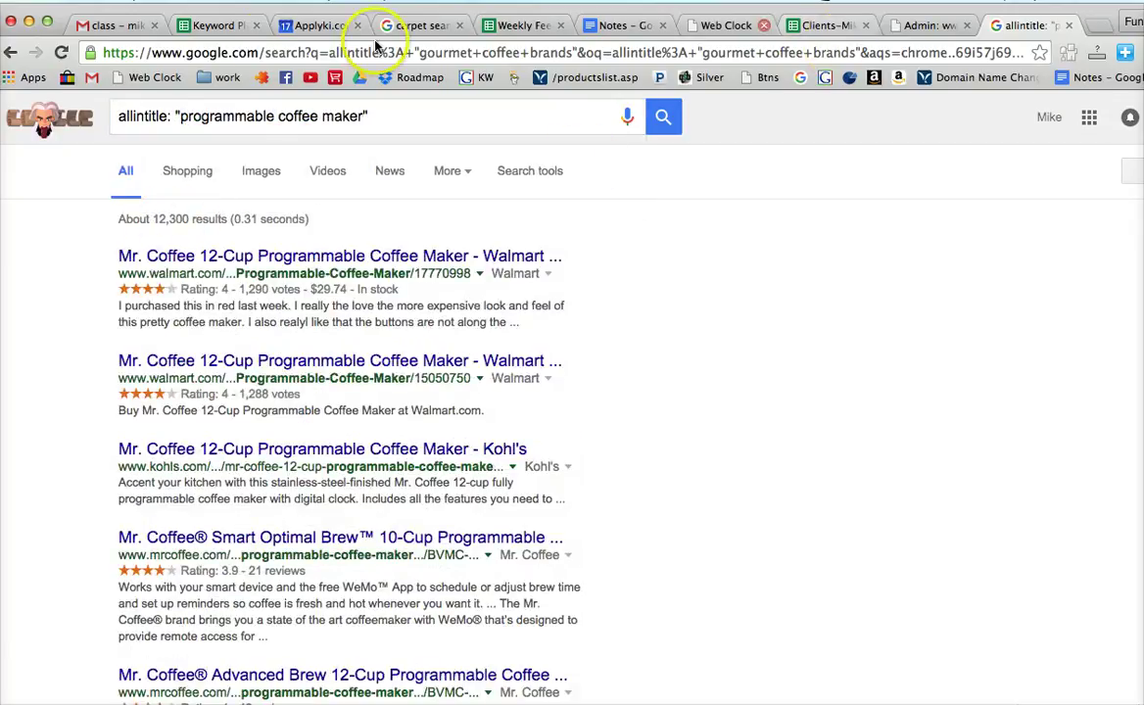
- Return to the keyword spreadsheet and set the allintitle value for programmable coffee maker to 12300
click(220, 26)
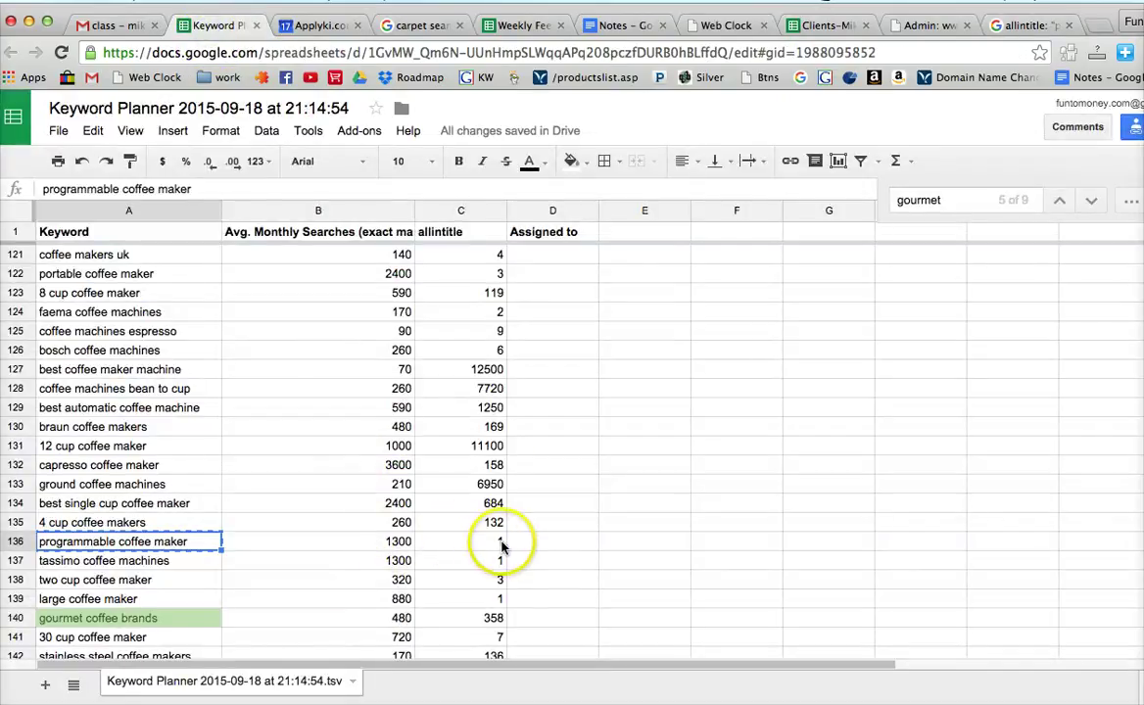
click(498, 541)
text(12300)
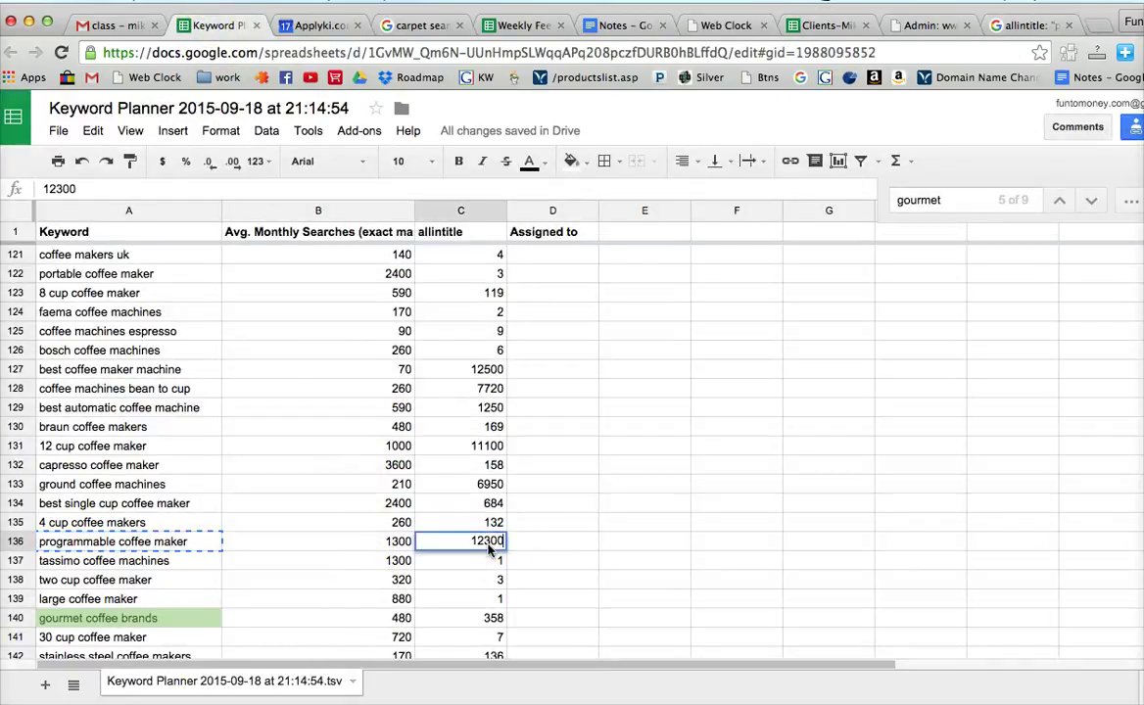
key(Return)
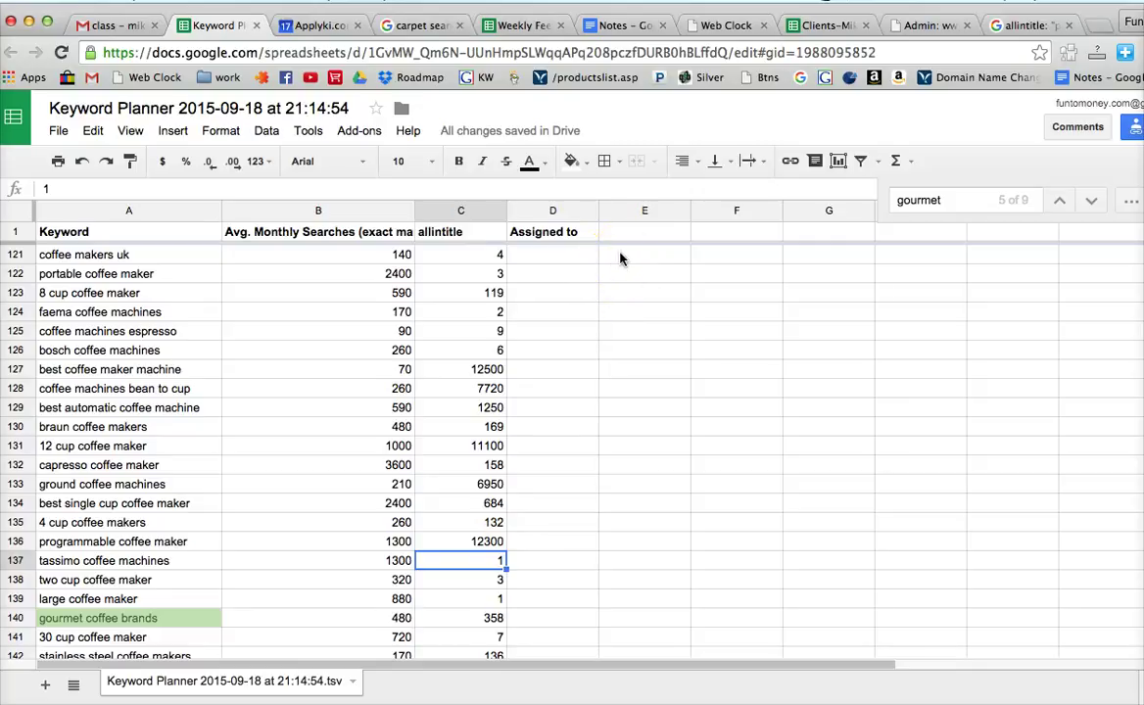
- Enter the search prefix allintitle: " in cell E1 and a closing quotation mark in cell G1
click(661, 226)
click(664, 235)
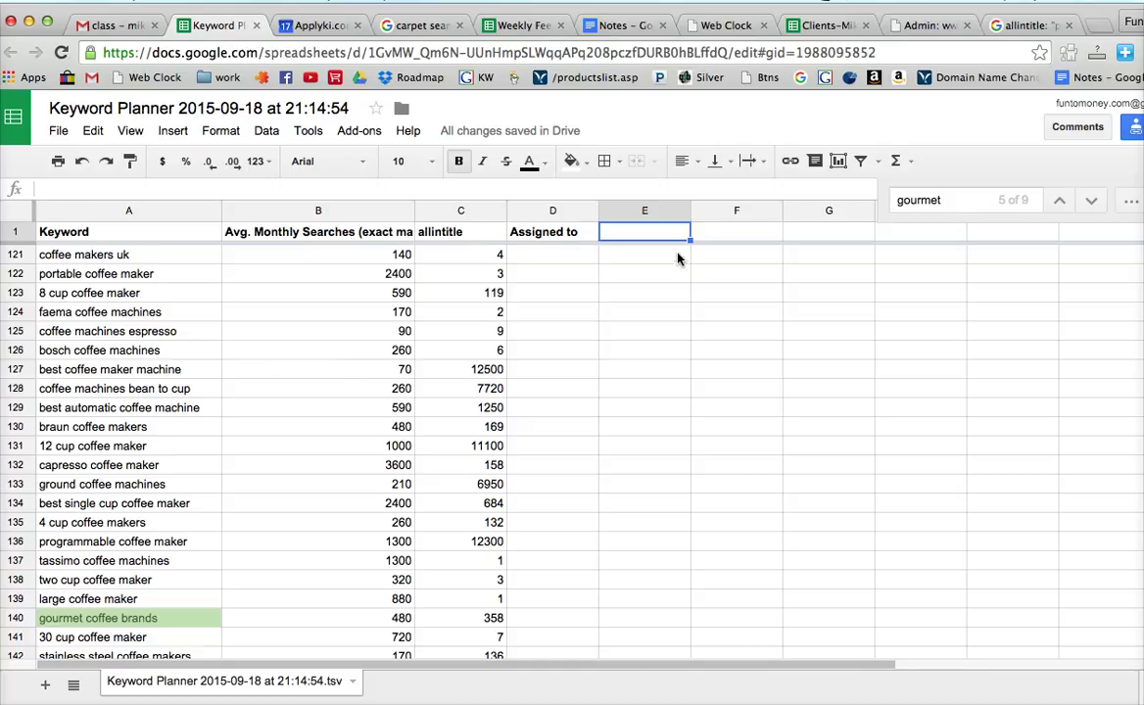
text(allintitle: ")
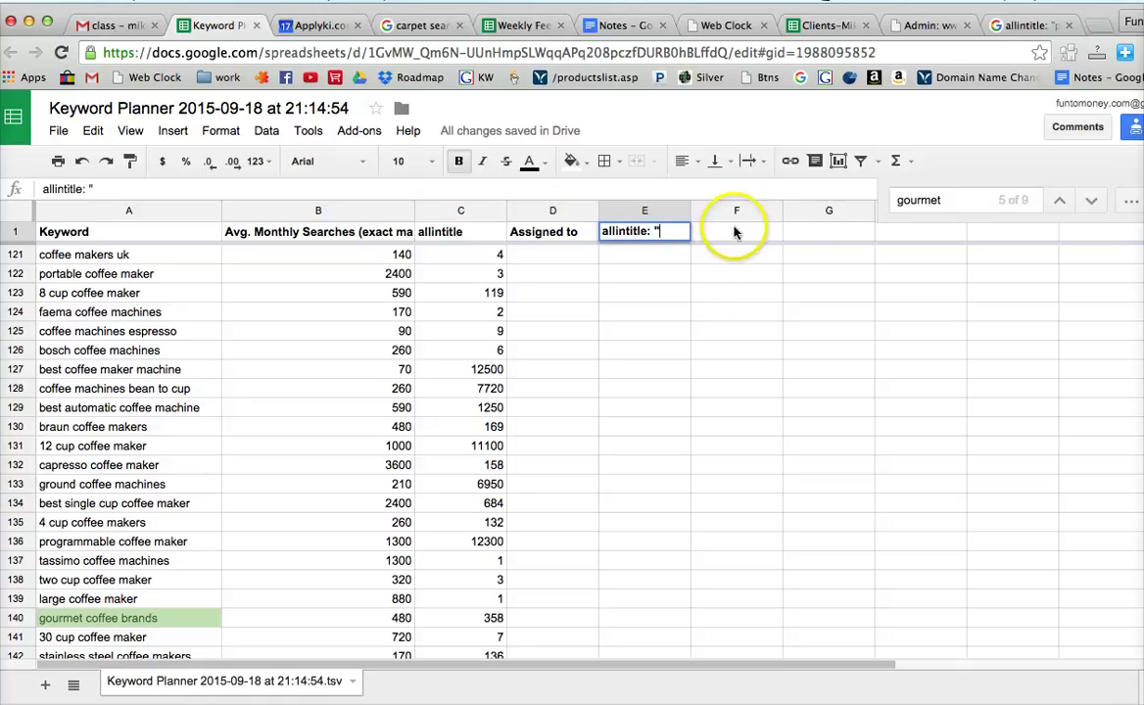
click(824, 233)
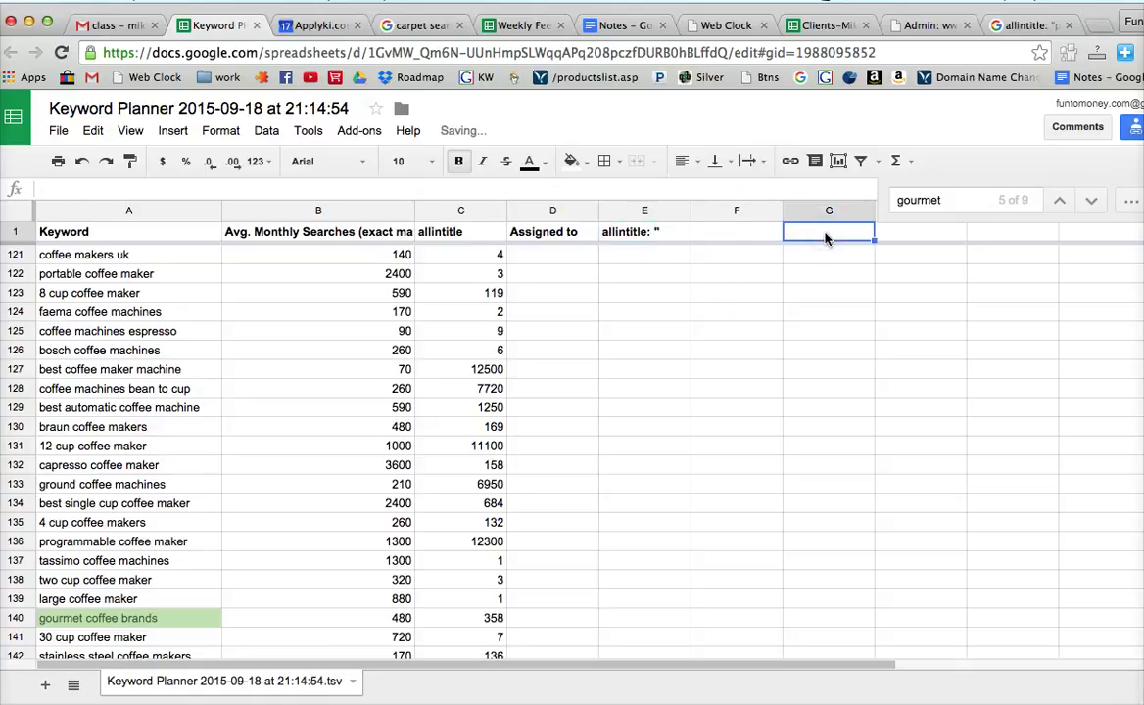
text(")
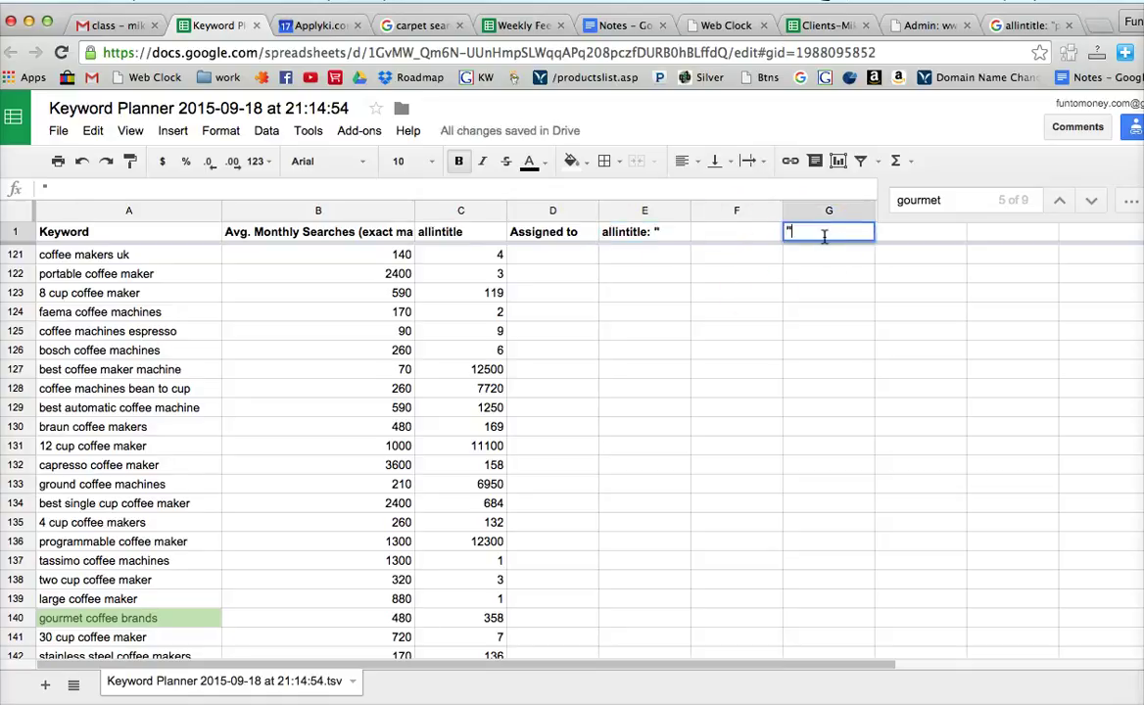
- Copy the allintitle: " prefix from E1 into cell E121 and enter a closing quotation mark in G121
click(672, 237)
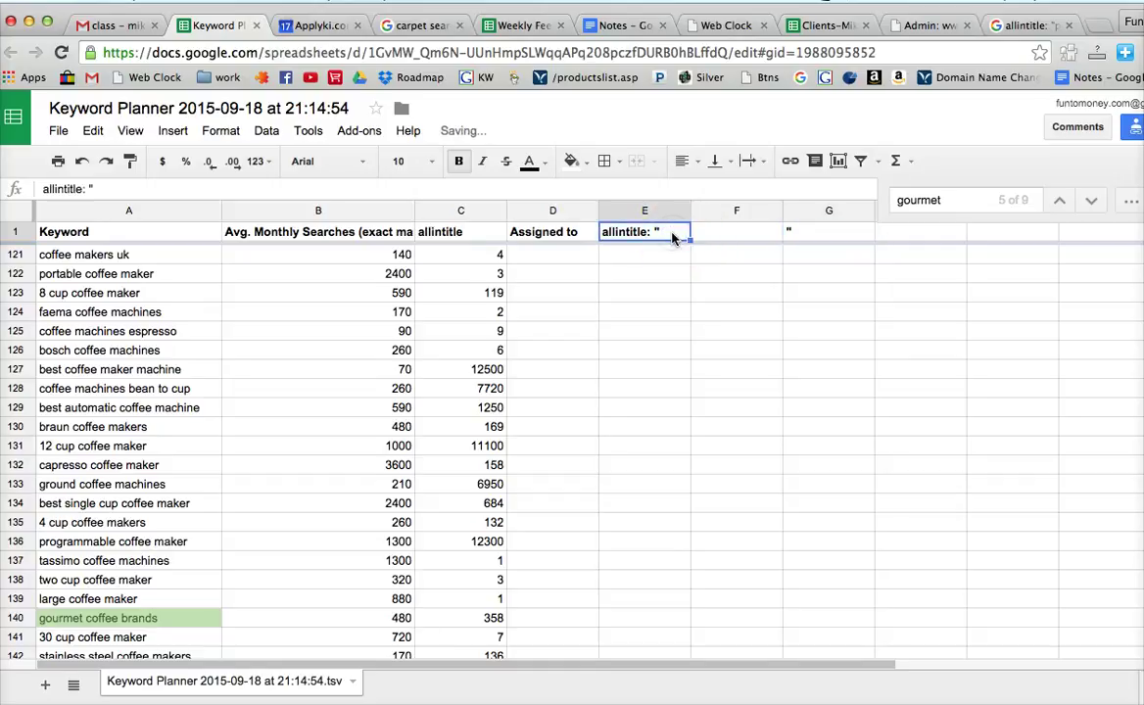
key(ctrl+c)
click(680, 256)
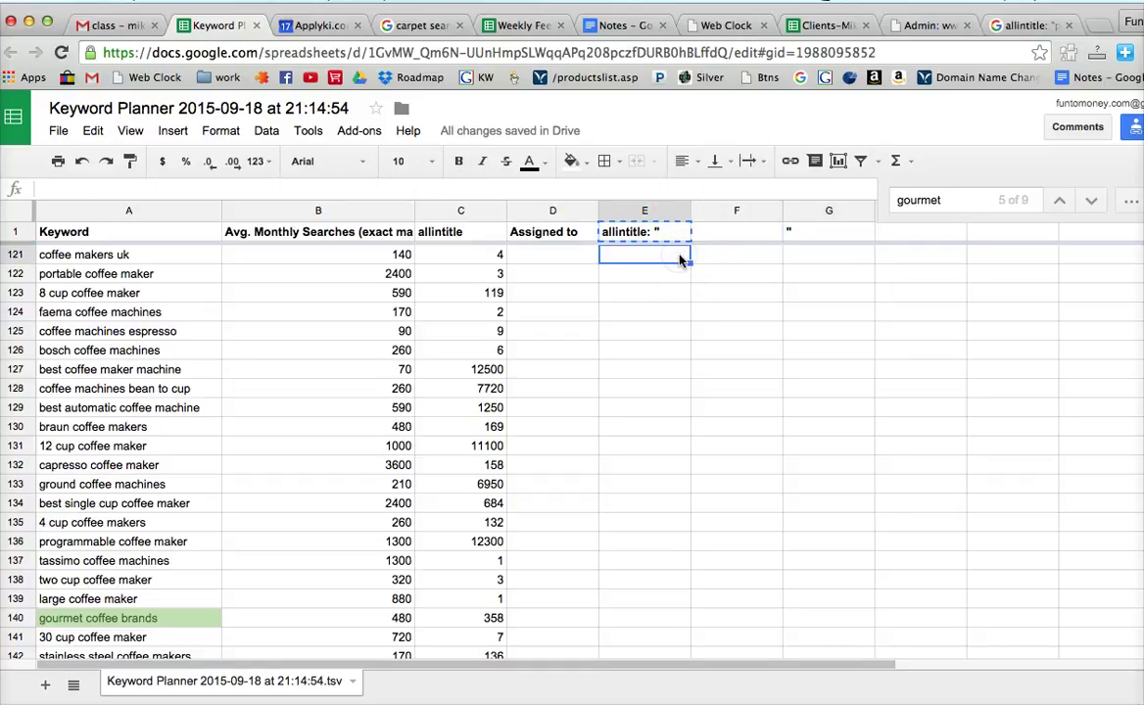
key(ctrl+v)
click(812, 257)
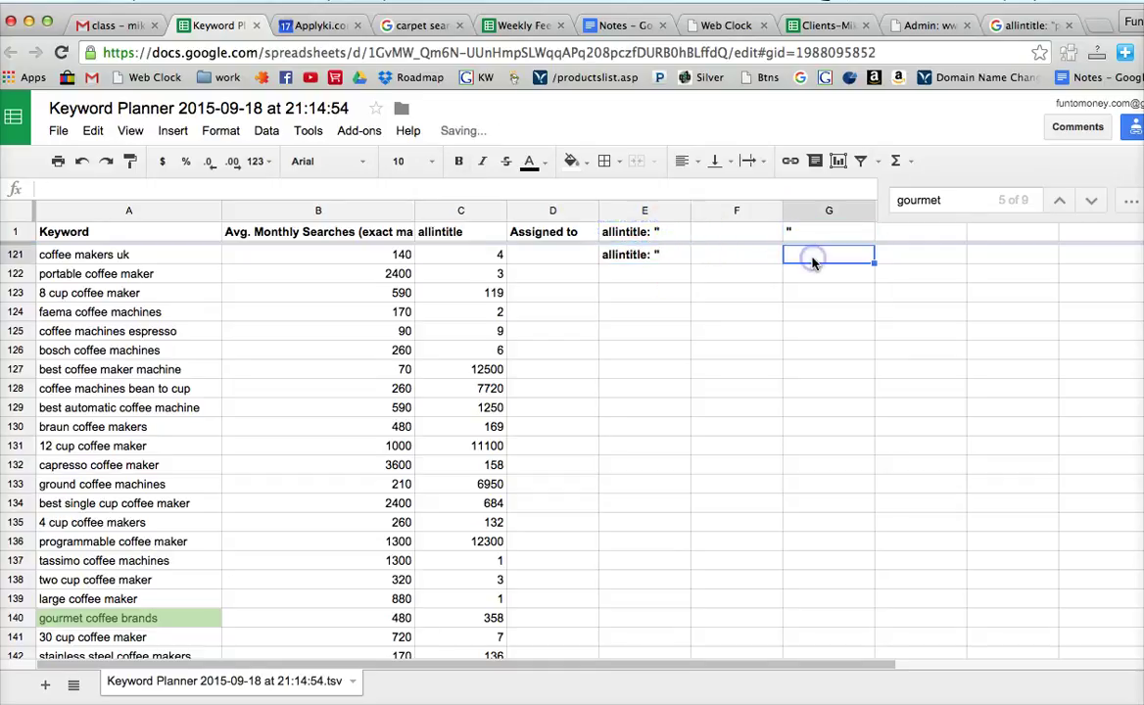
text(")
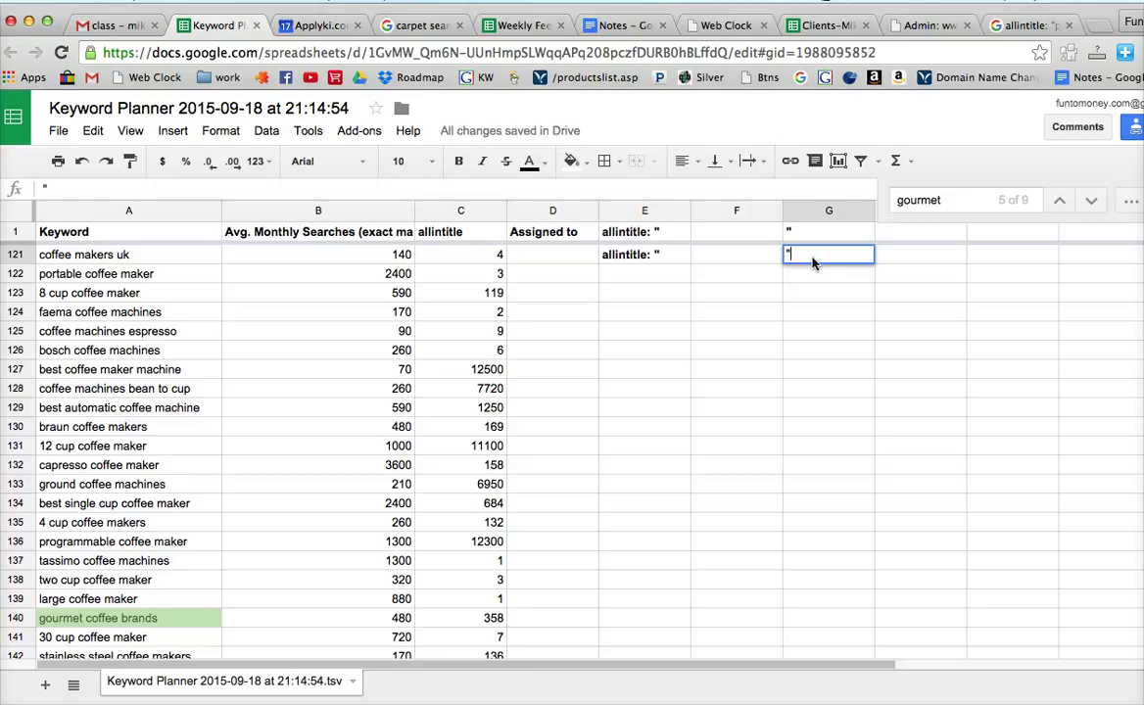
- Fill the allintitle: " prefix from E121 down the rows below it in column E
click(669, 258)
drag(690, 265, 691, 277)
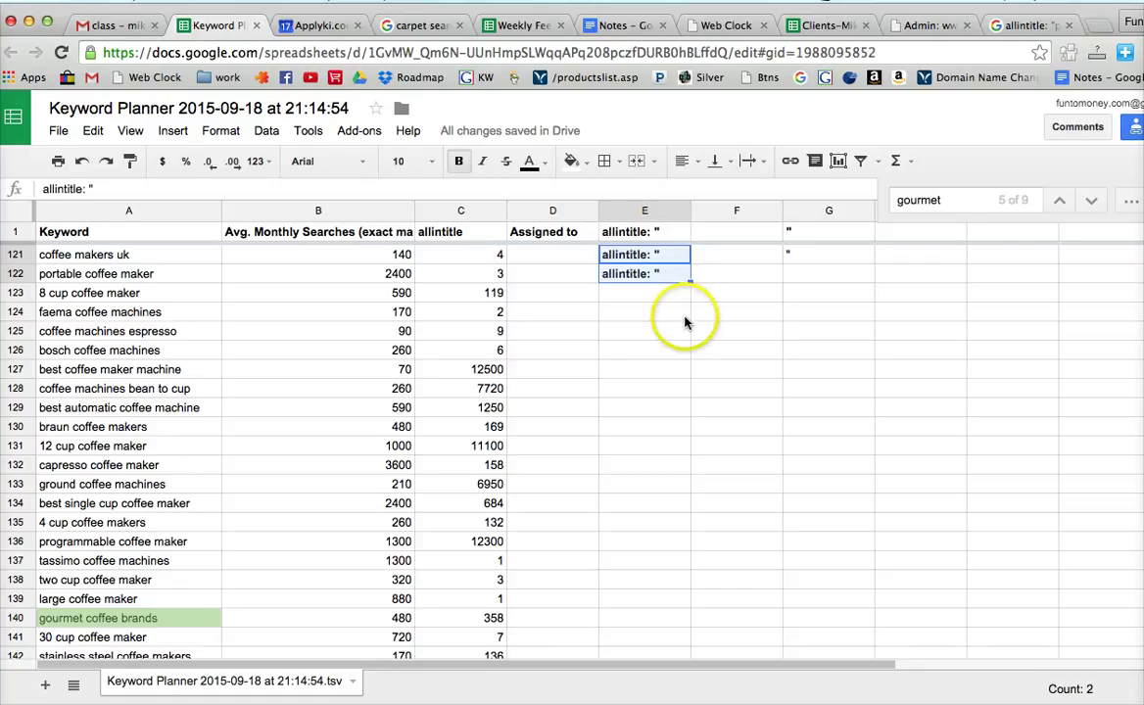
drag(693, 413, 691, 332)
- Paste the allintitle: " prefix into cell E2 and enter a closing quotation mark in G2
scroll(691, 340, up, 20)
scroll(689, 343, up, 15)
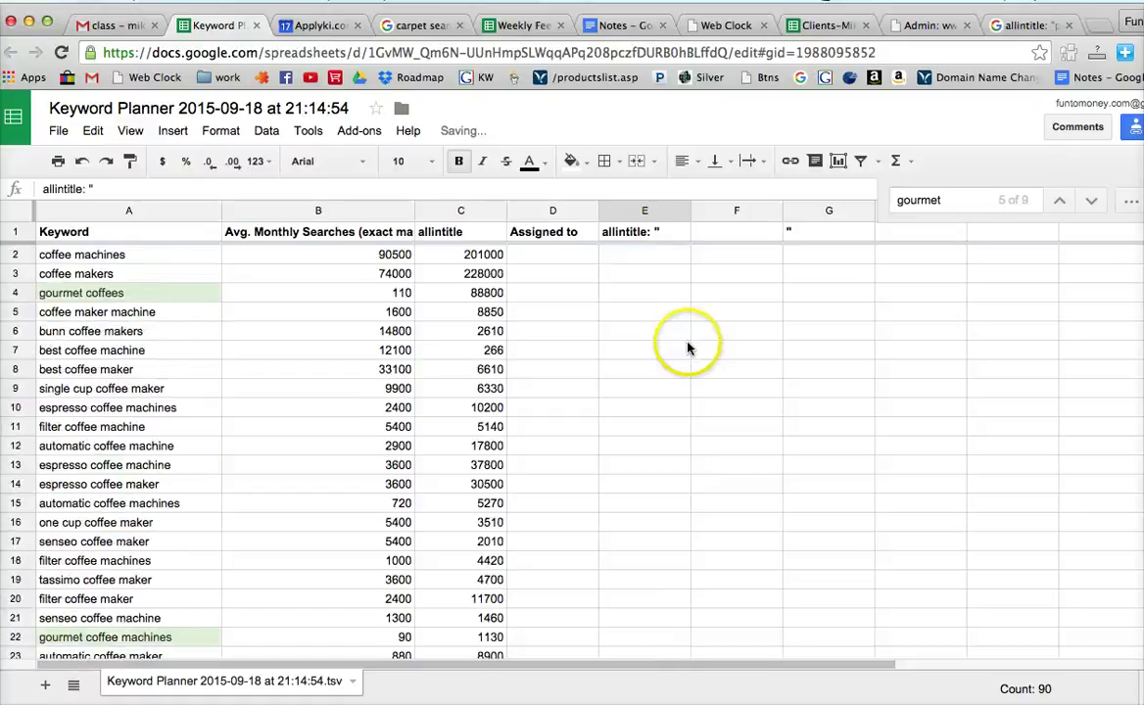
click(709, 299)
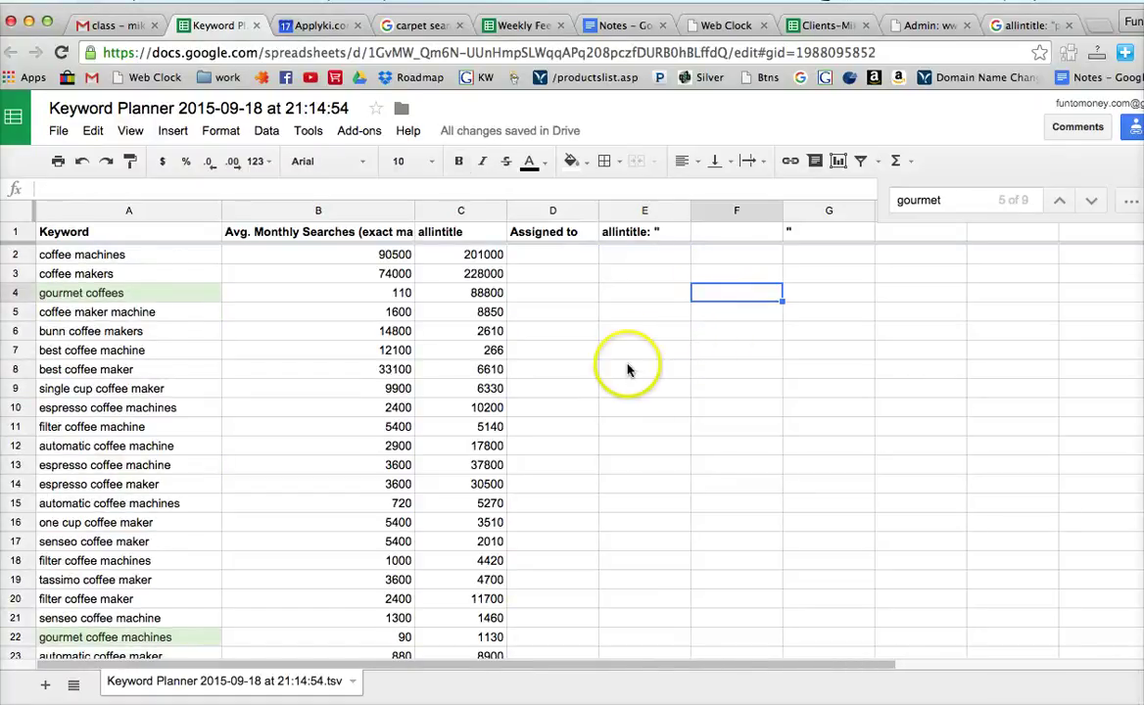
click(664, 260)
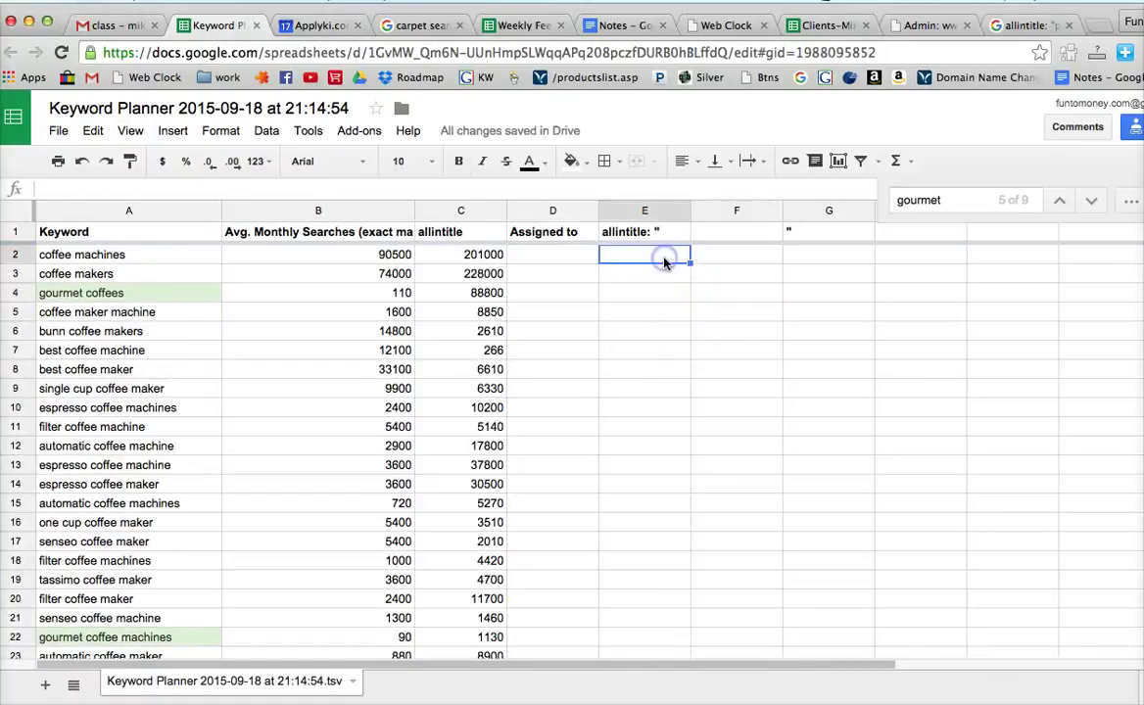
click(663, 244)
key(ctrl+v)
click(817, 256)
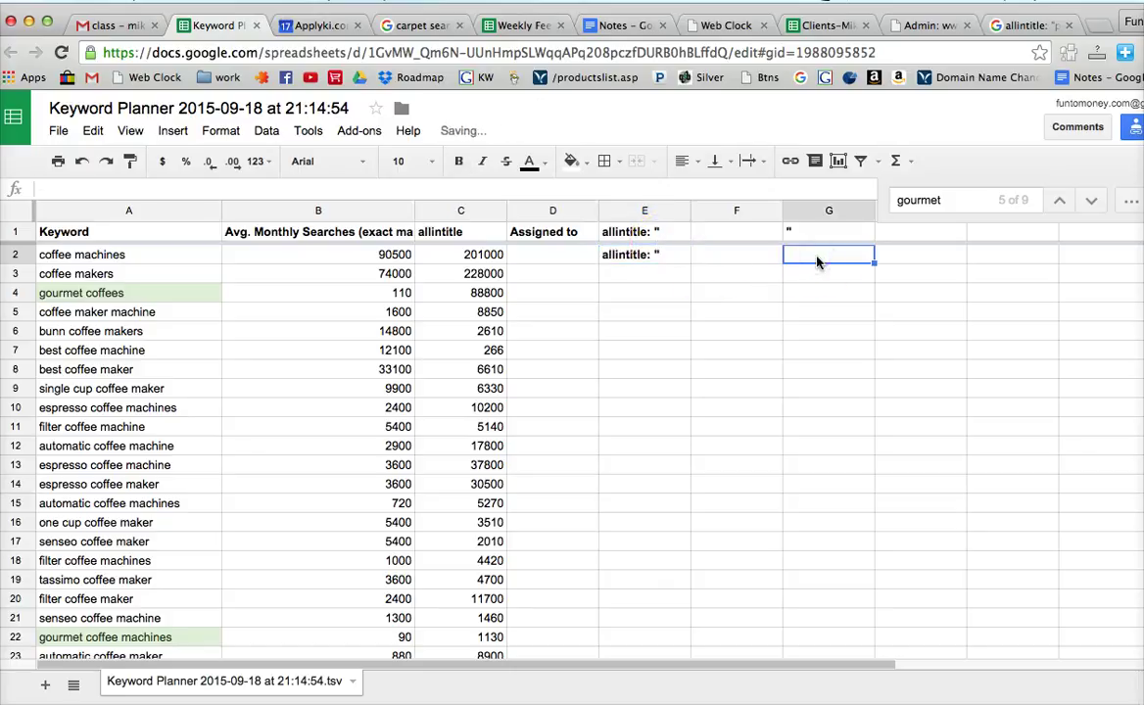
click(793, 254)
text(")
- Enter the formula =CONCATENATE(E2,A2,G2) in cell F2 to join the prefix, keyword and closing quotation mark
click(741, 252)
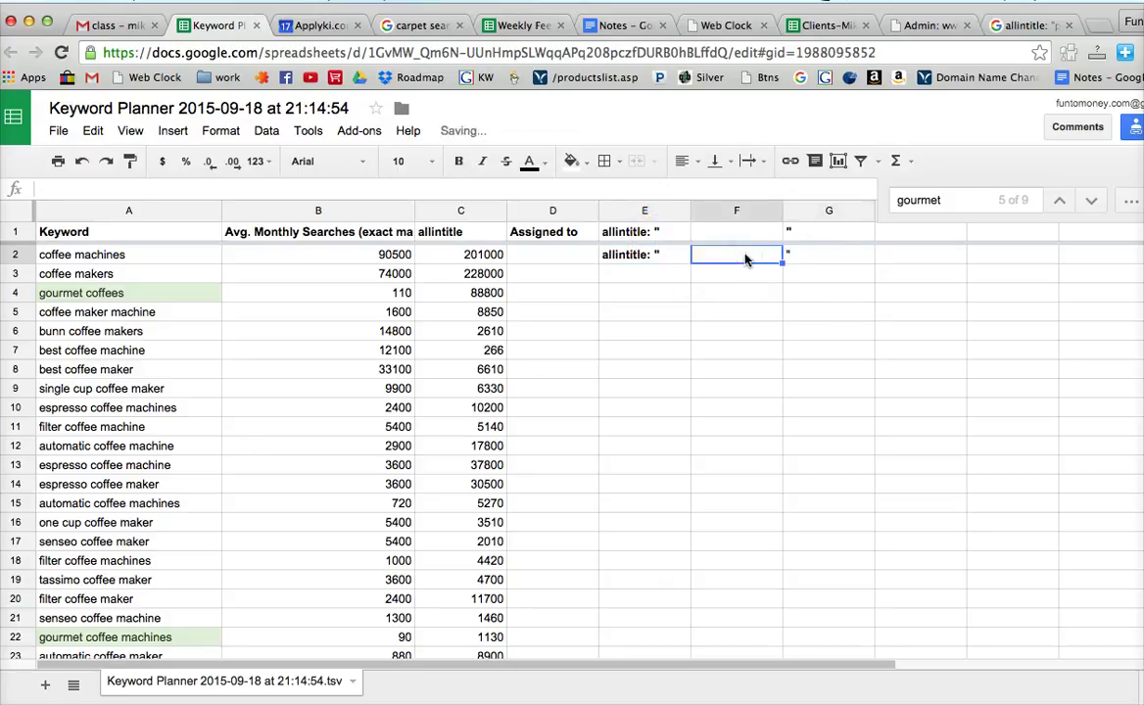
double_click(744, 258)
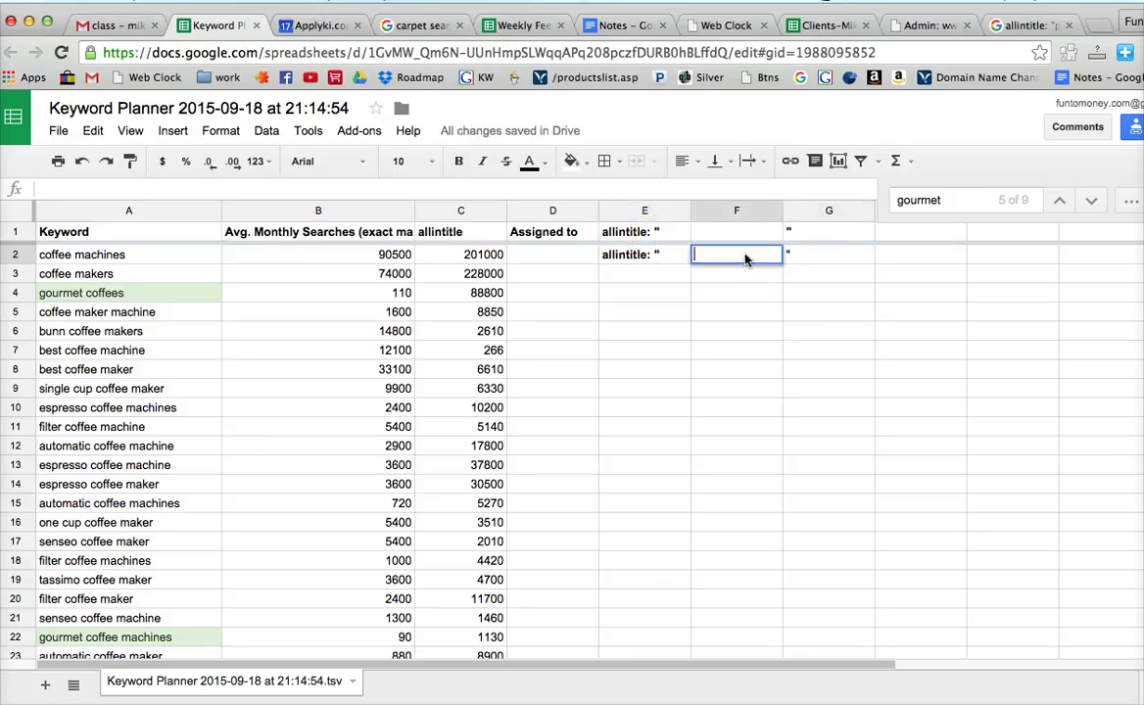
text(=concate)
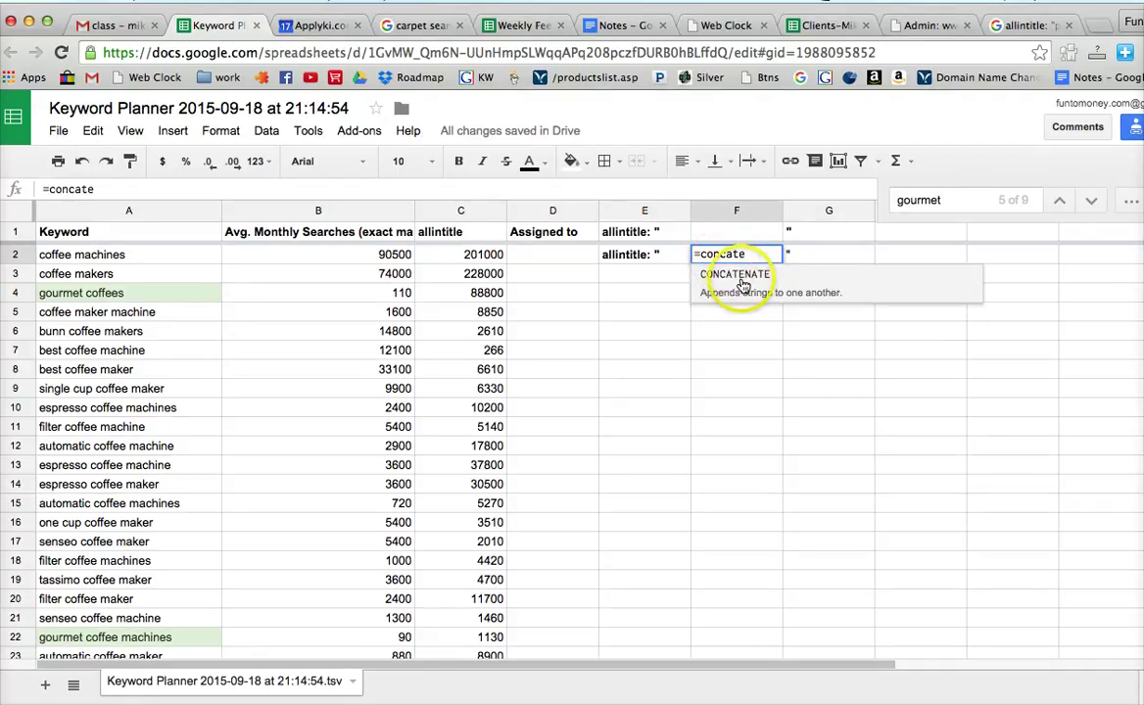
click(736, 277)
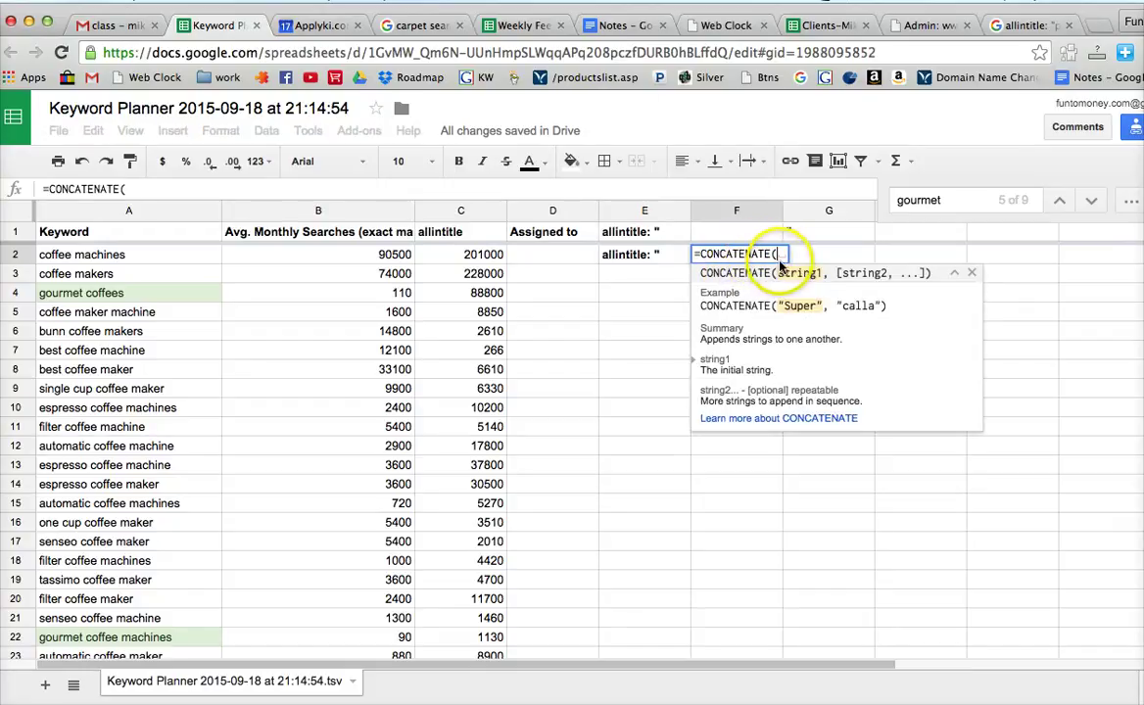
click(655, 258)
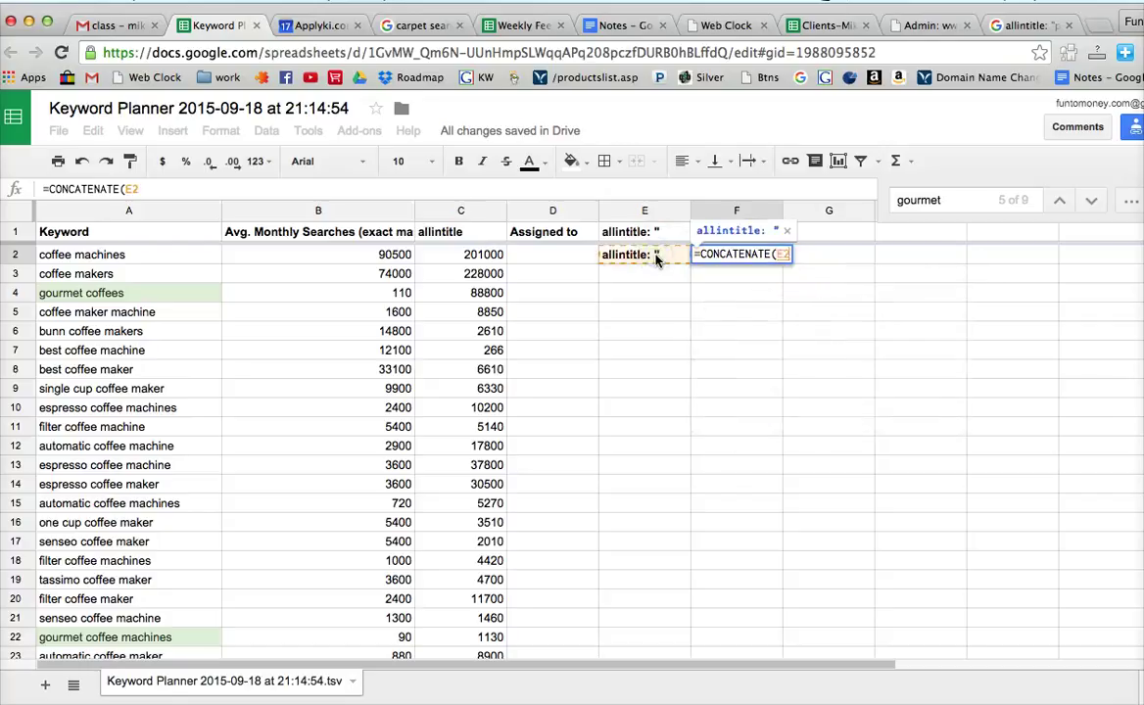
text(,)
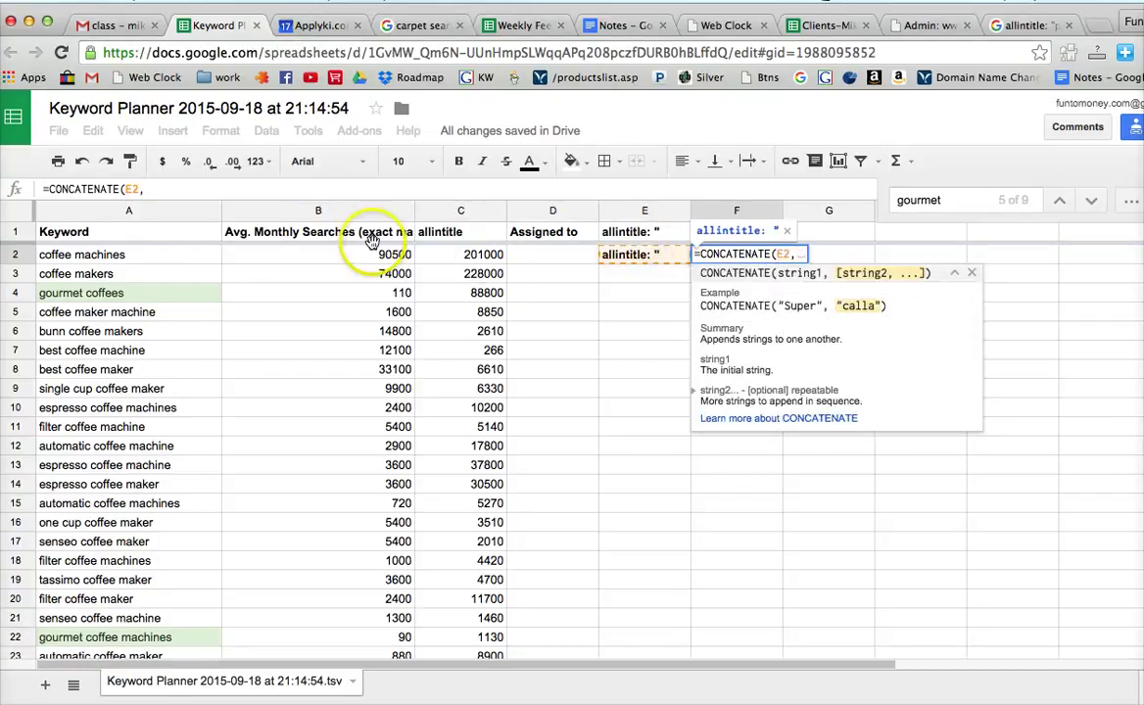
click(152, 257)
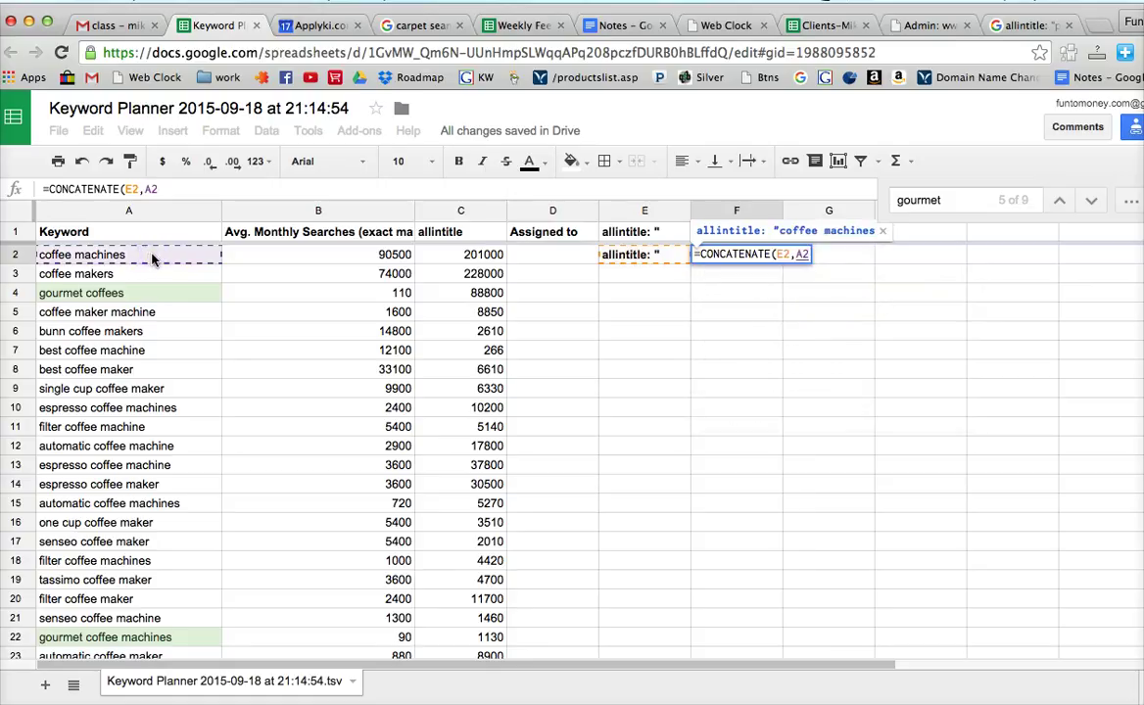
text(,)
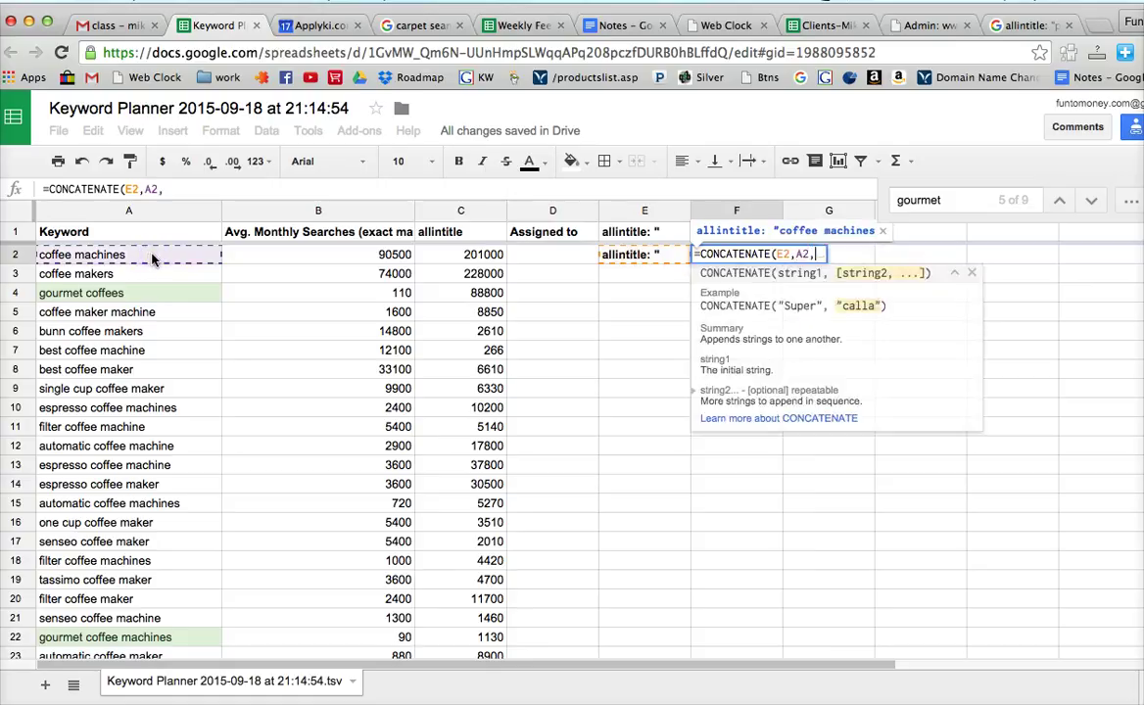
click(856, 257)
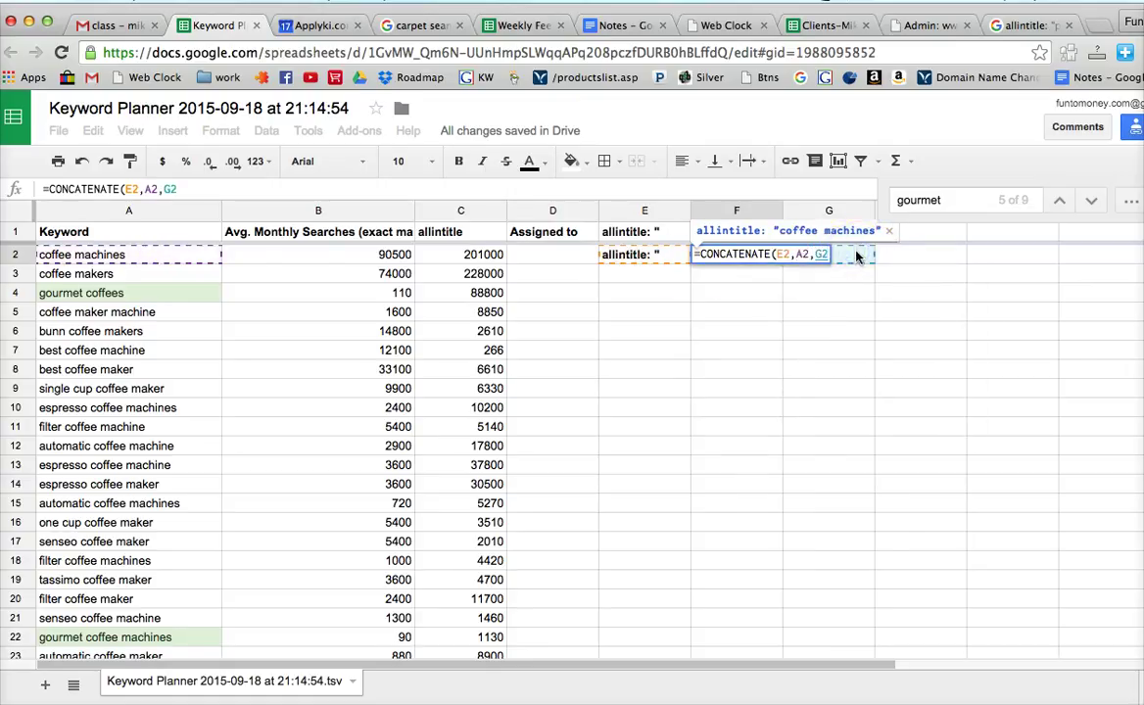
text())
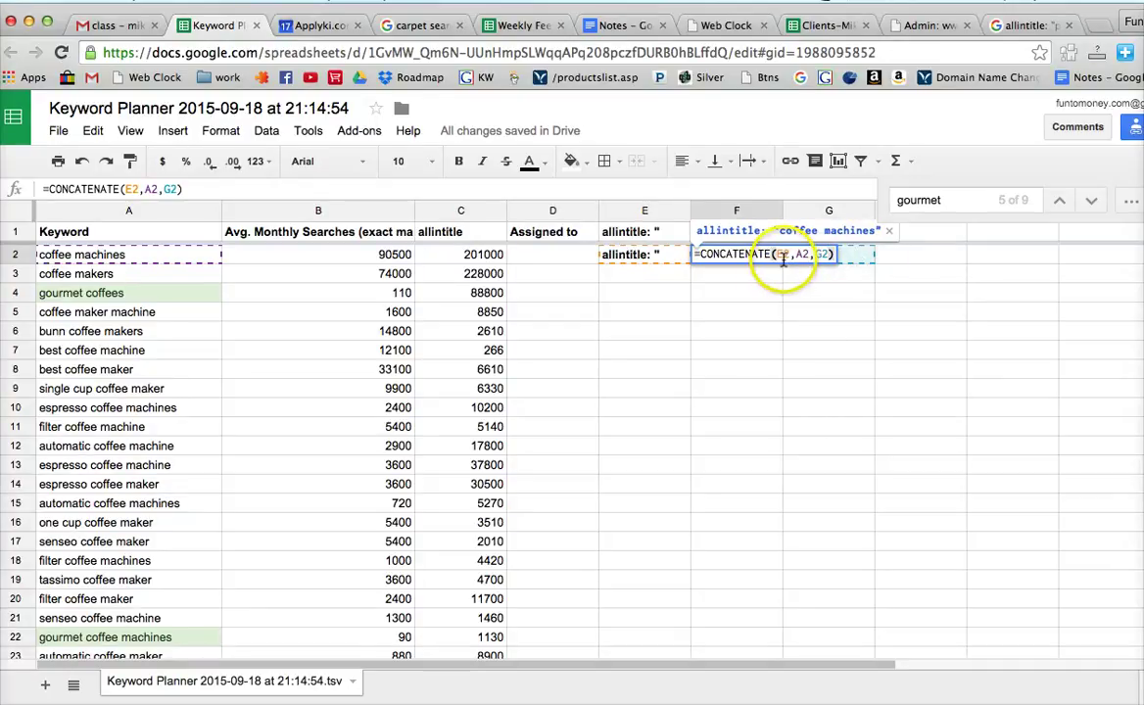
key(BackSpace)
text(,)
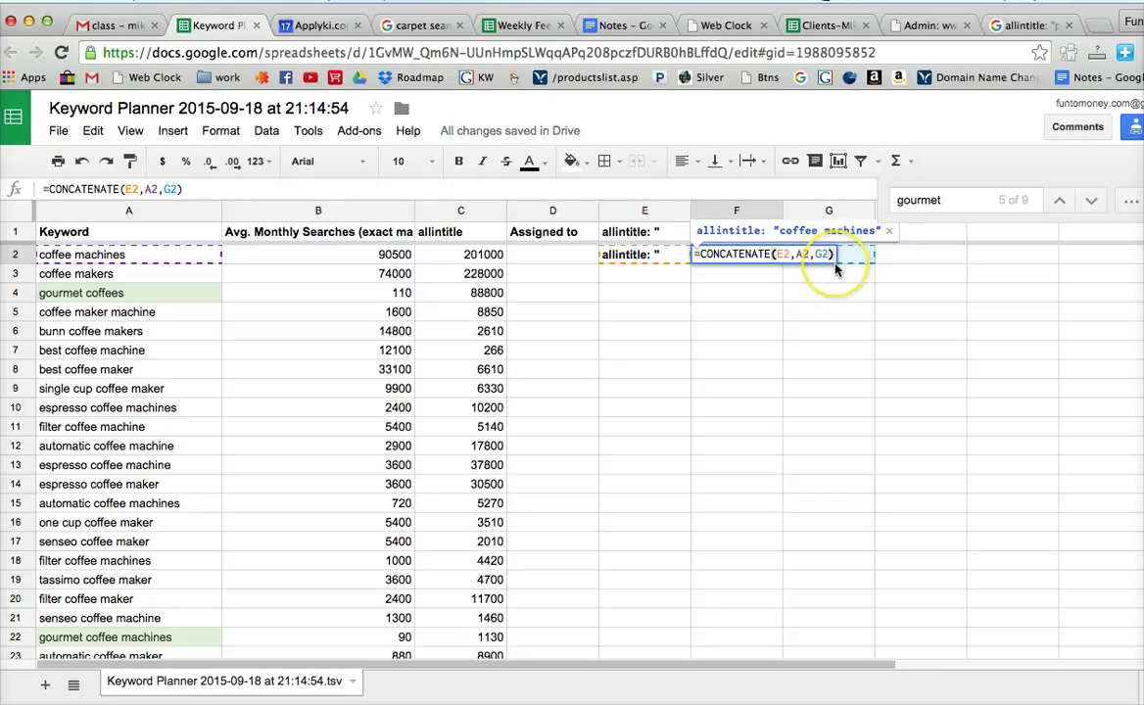
key(Return)
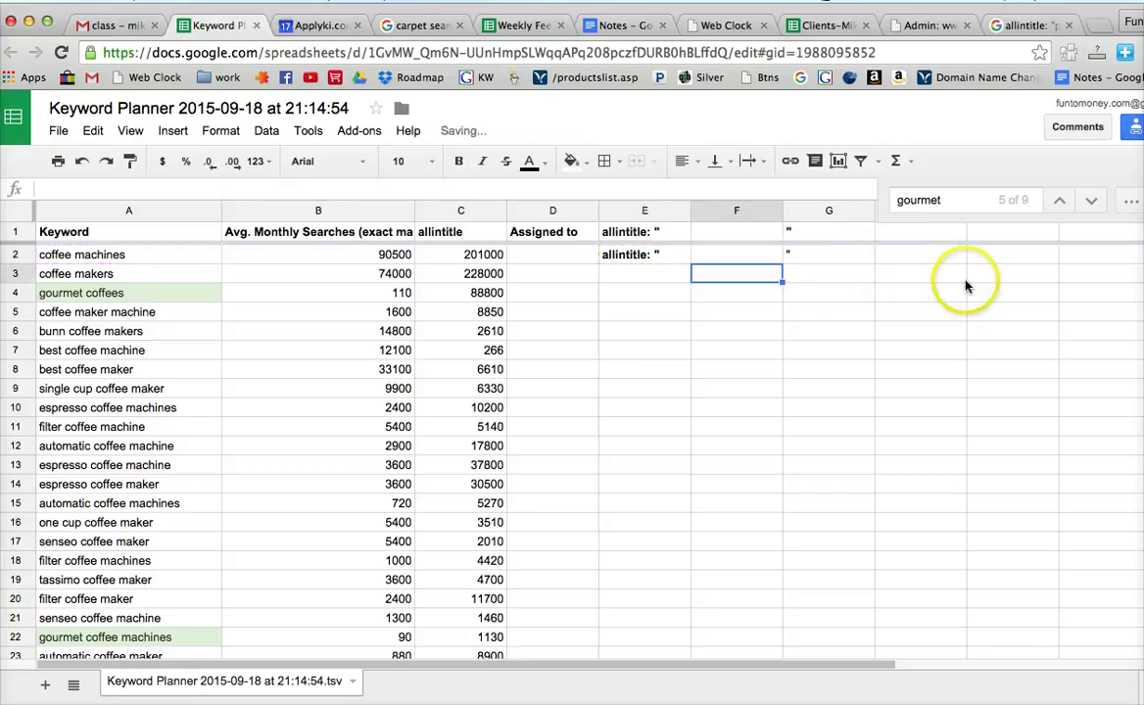
- Fit column F to the query in F2 and fill cells E2:G2 down through row 385
click(752, 255)
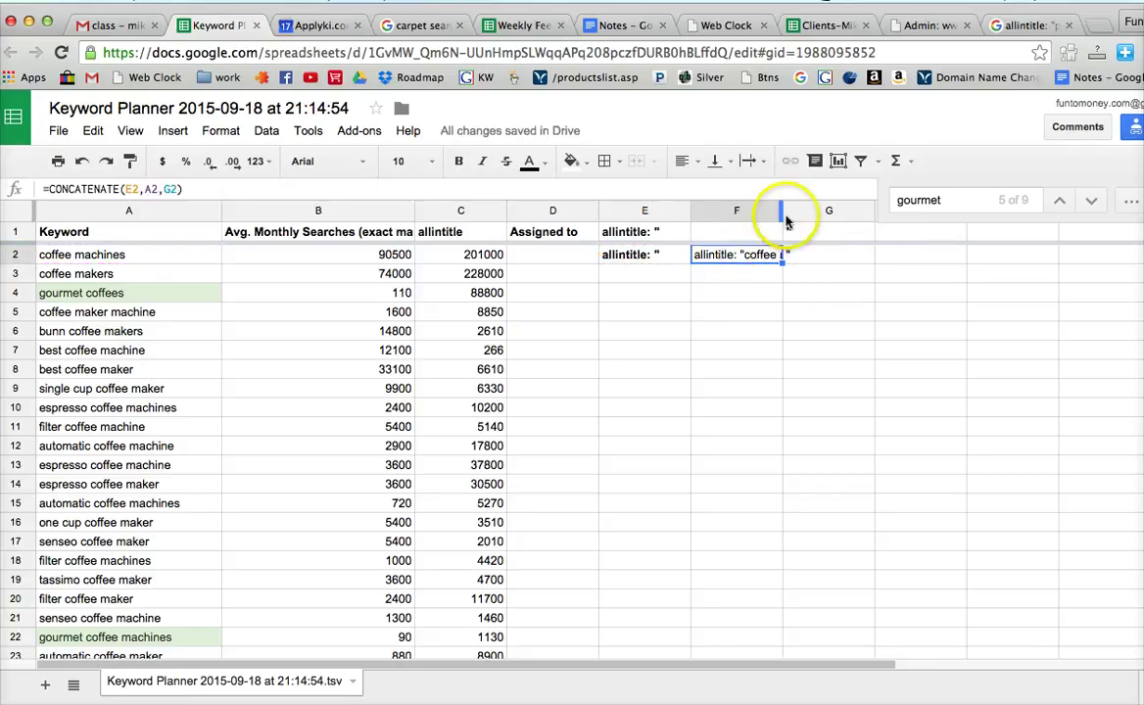
double_click(780, 210)
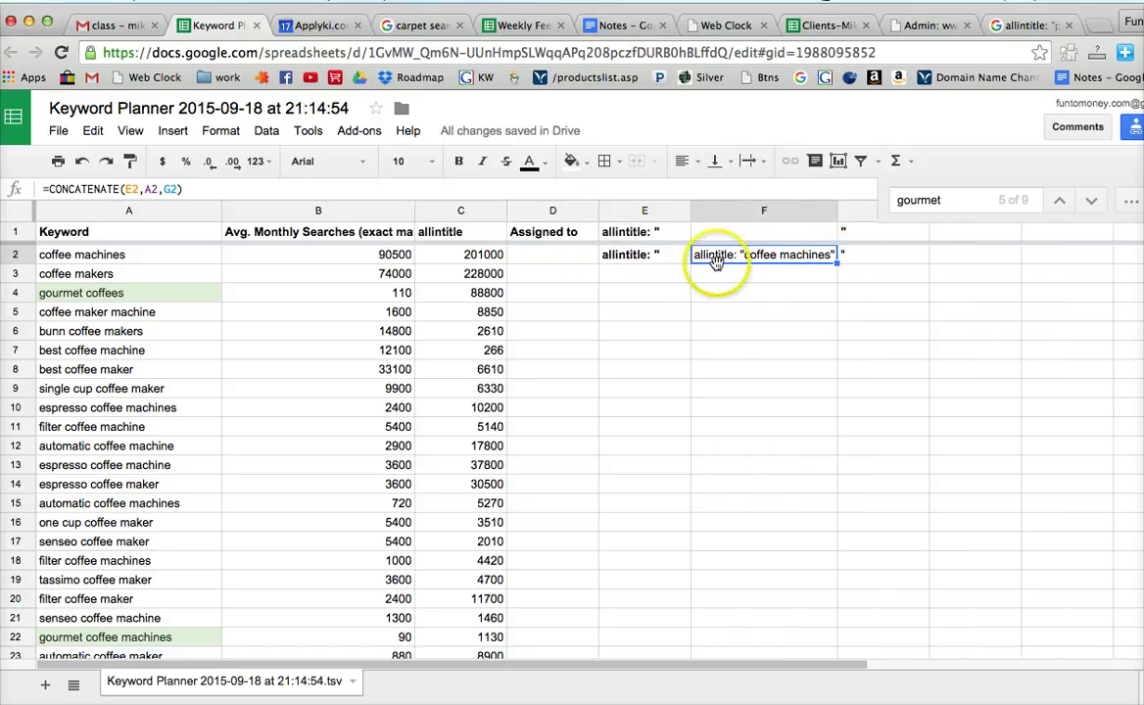
drag(657, 257, 911, 540)
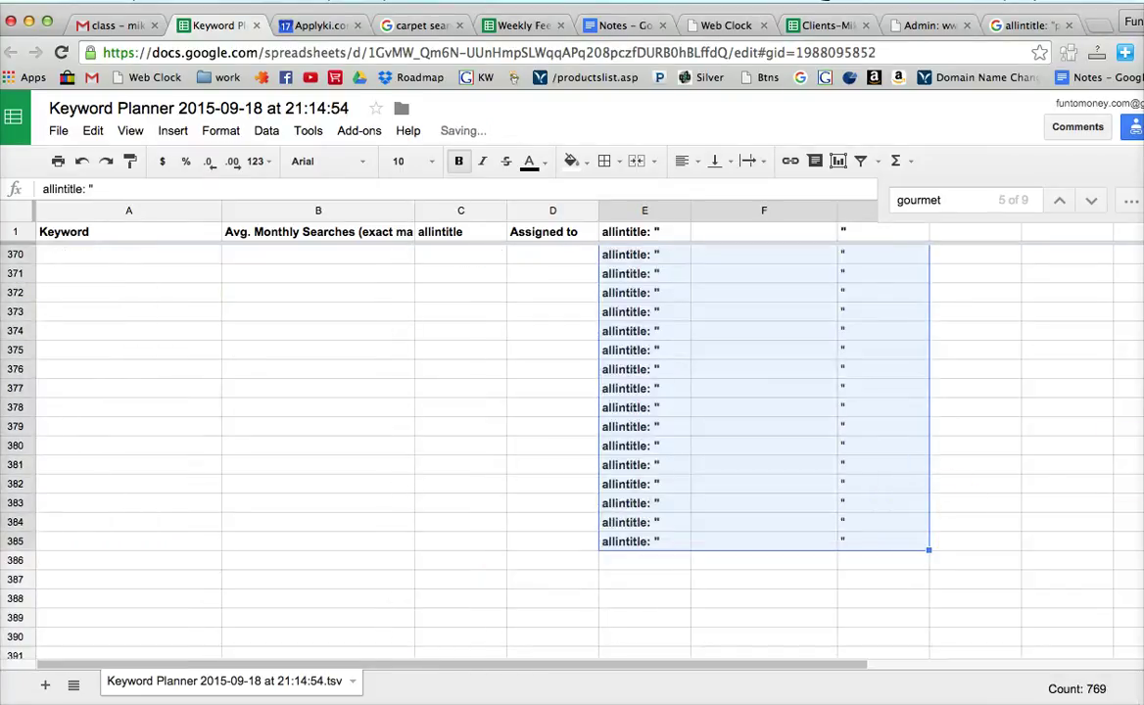
key(ctrl+shift+Up)
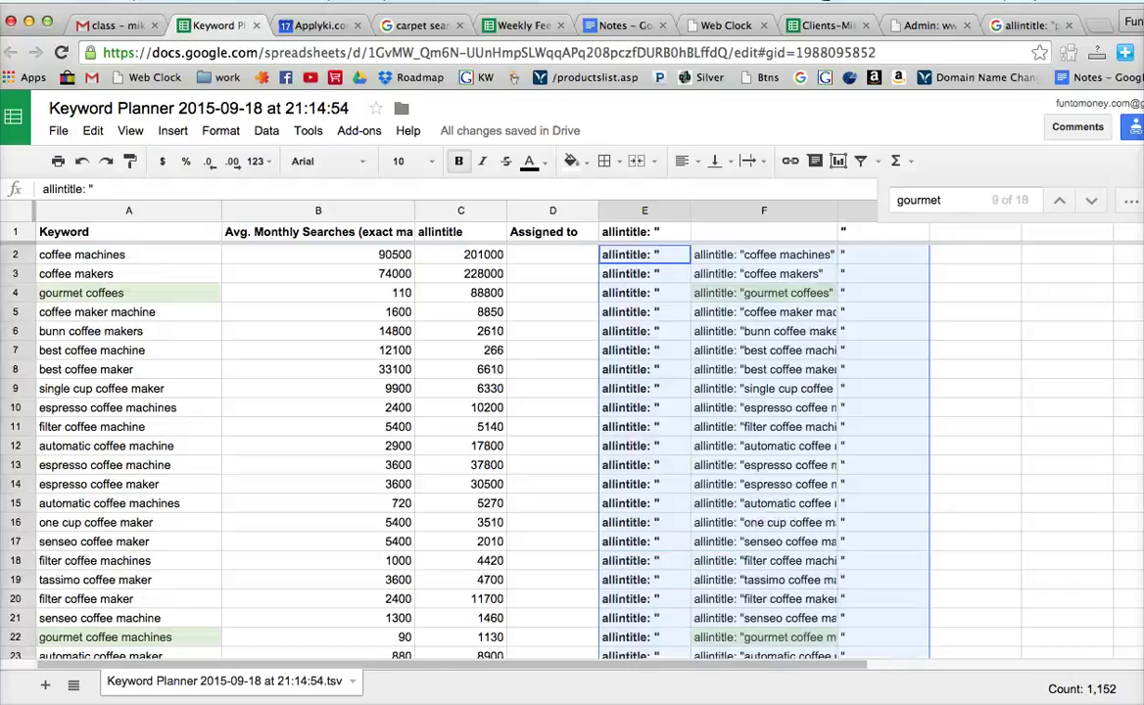
click(765, 256)
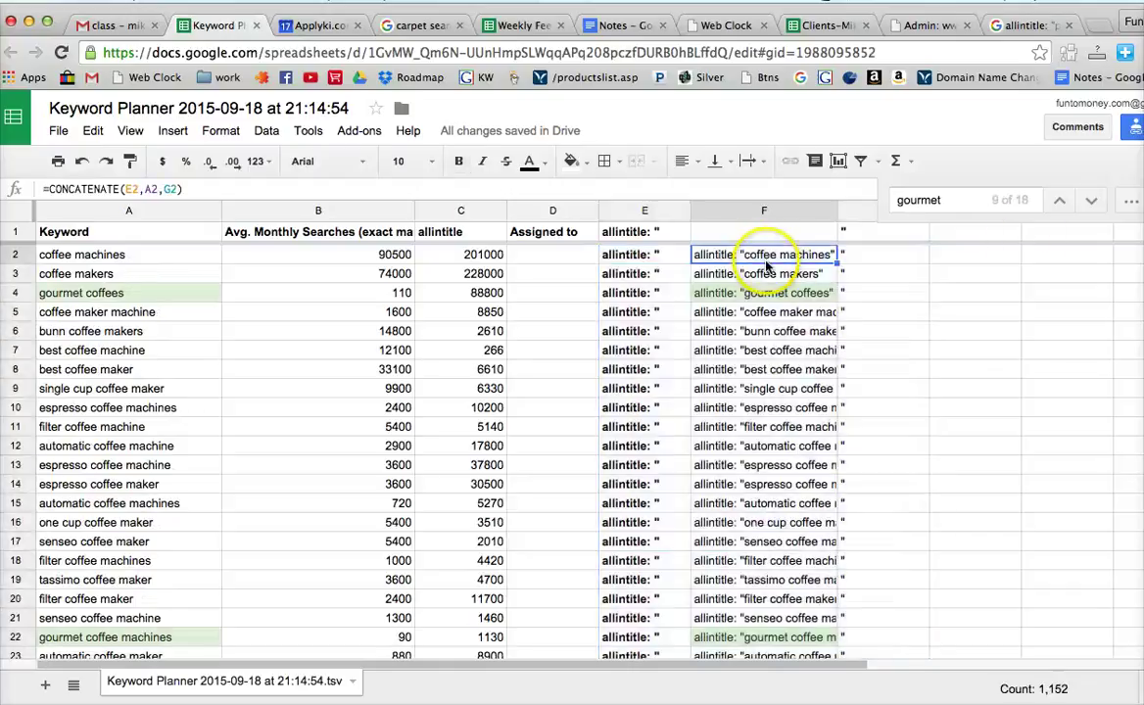
- Hide helper columns E and G so that only the combined queries in column F remain beside the keyword data
right_click(640, 210)
click(675, 432)
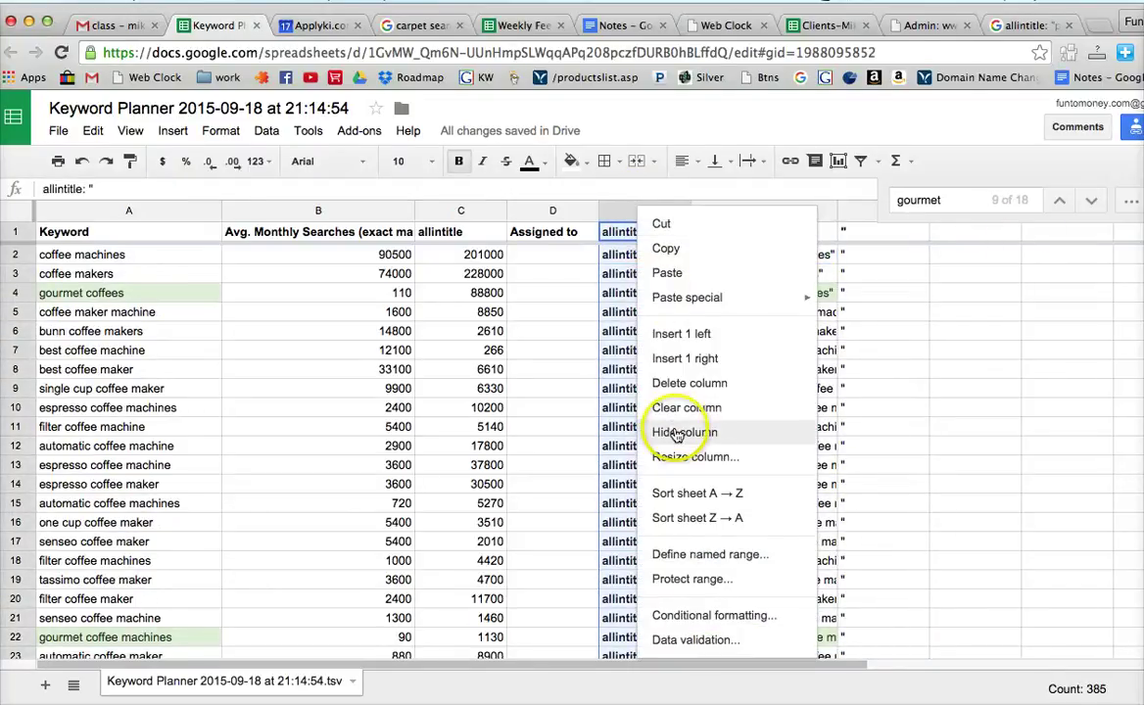
right_click(778, 211)
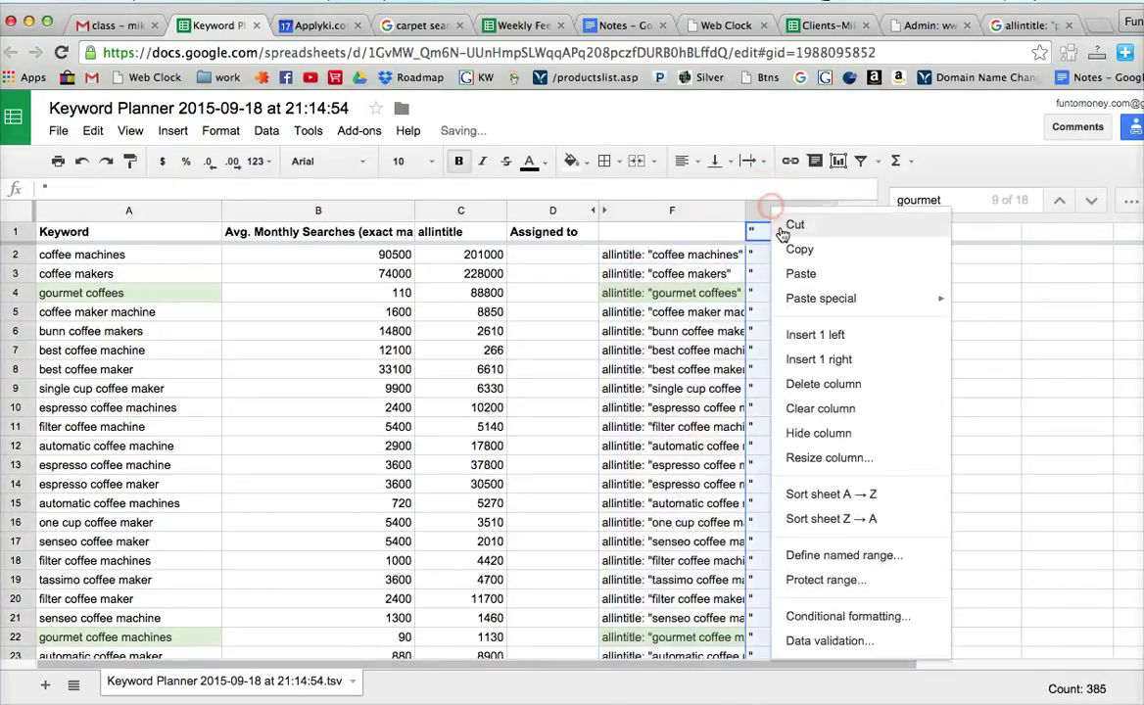
click(824, 432)
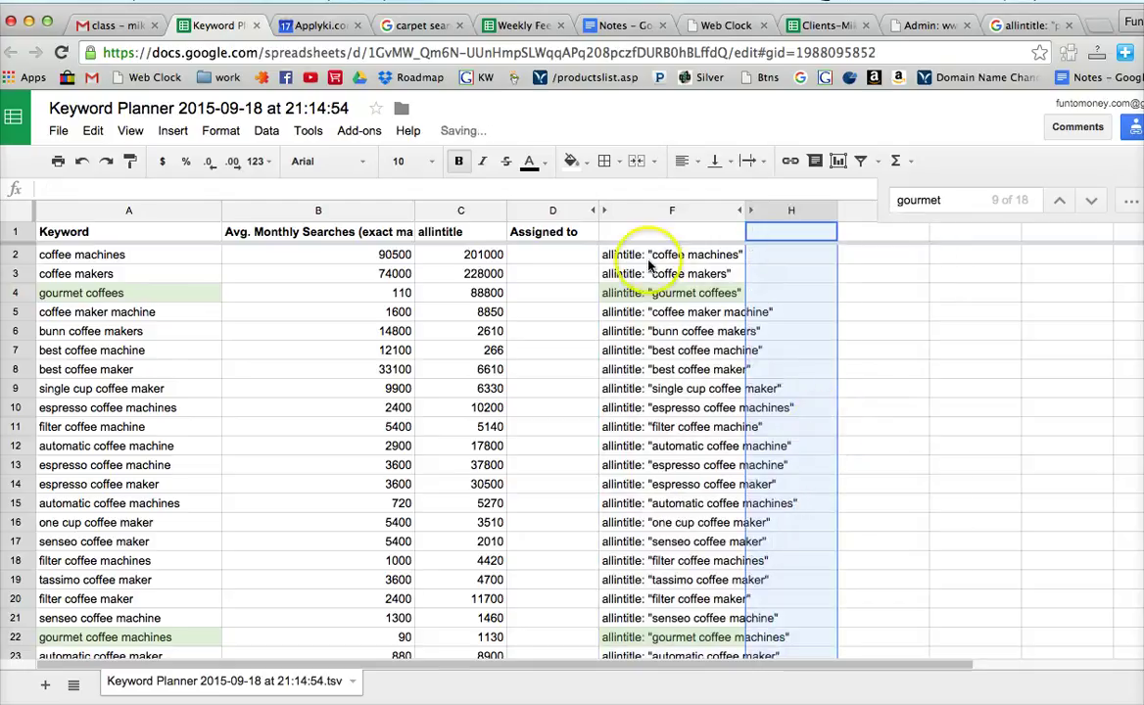
- Try to adjust the width of column F from cell F2's query
click(651, 254)
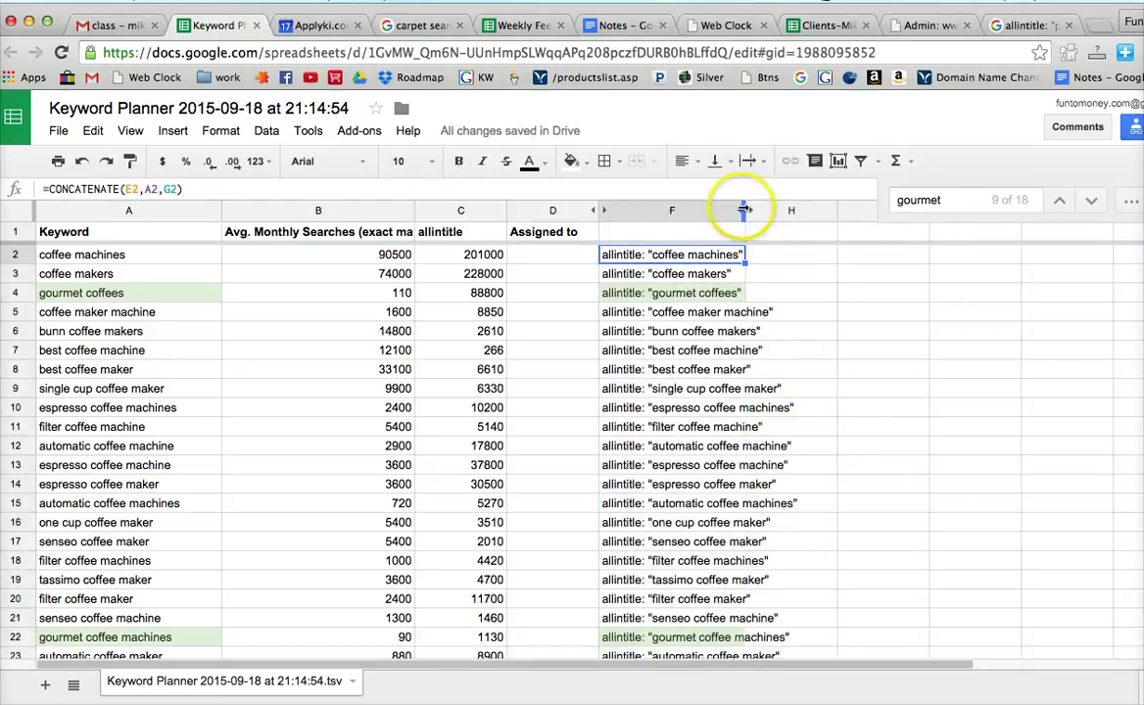
mouse_move(746, 210)
mouse_down()
mouse_move(798, 210)
mouse_move(730, 211)
mouse_move(743, 212)
mouse_up()
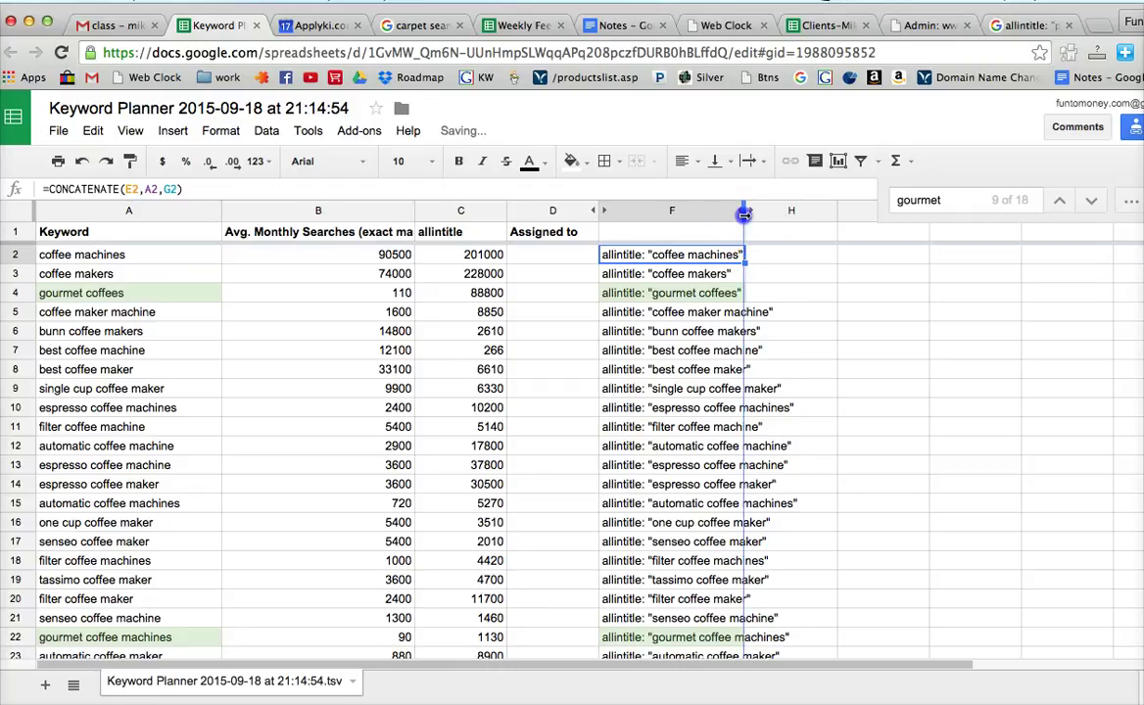
click(688, 258)
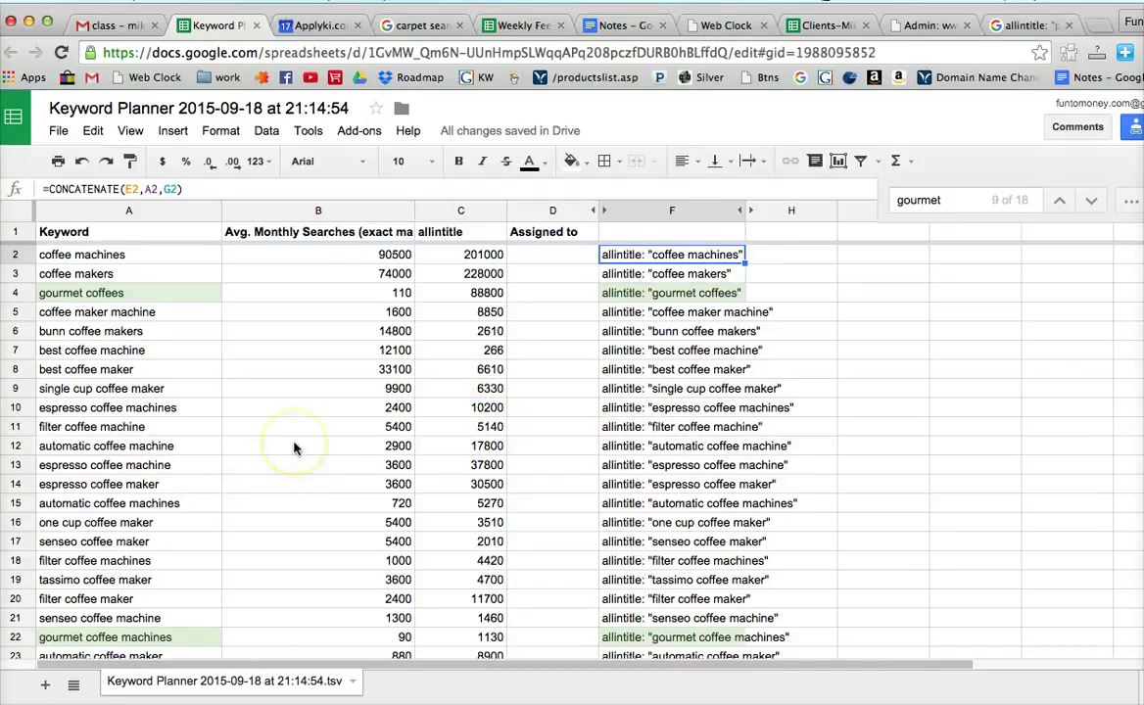
- Go through the remaining gourmet matches in the keyword sheet up to gourmet flavored coffee in row 256
key(super+g)
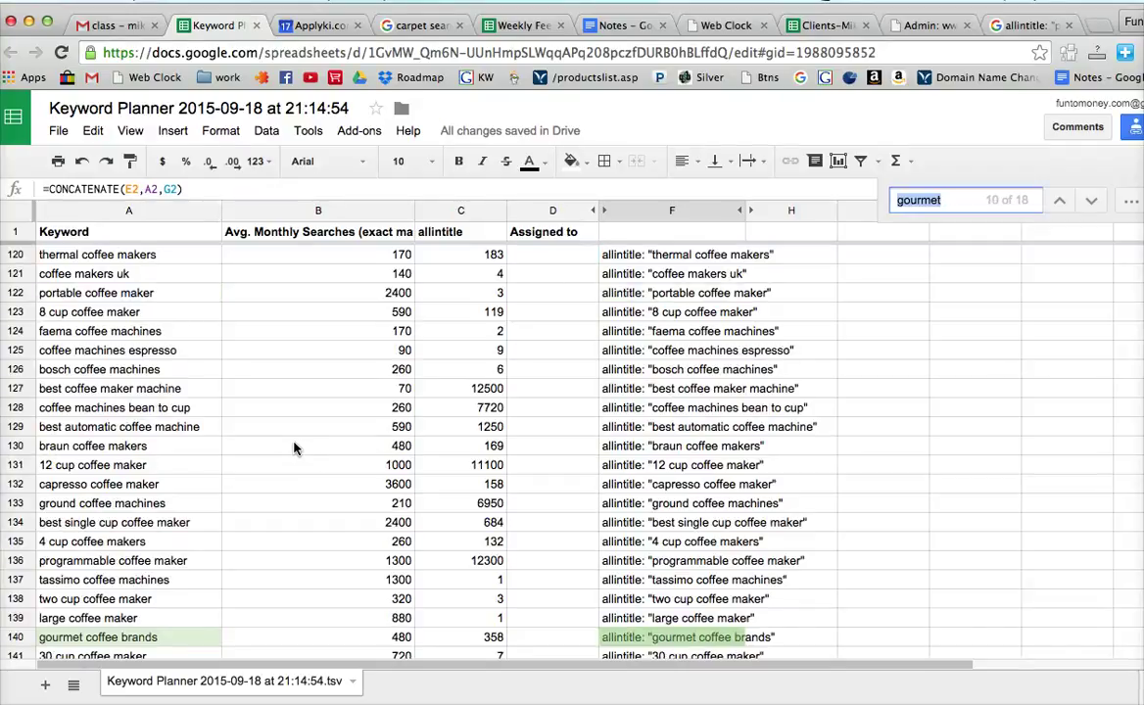
key(super+g)
key(super+g)
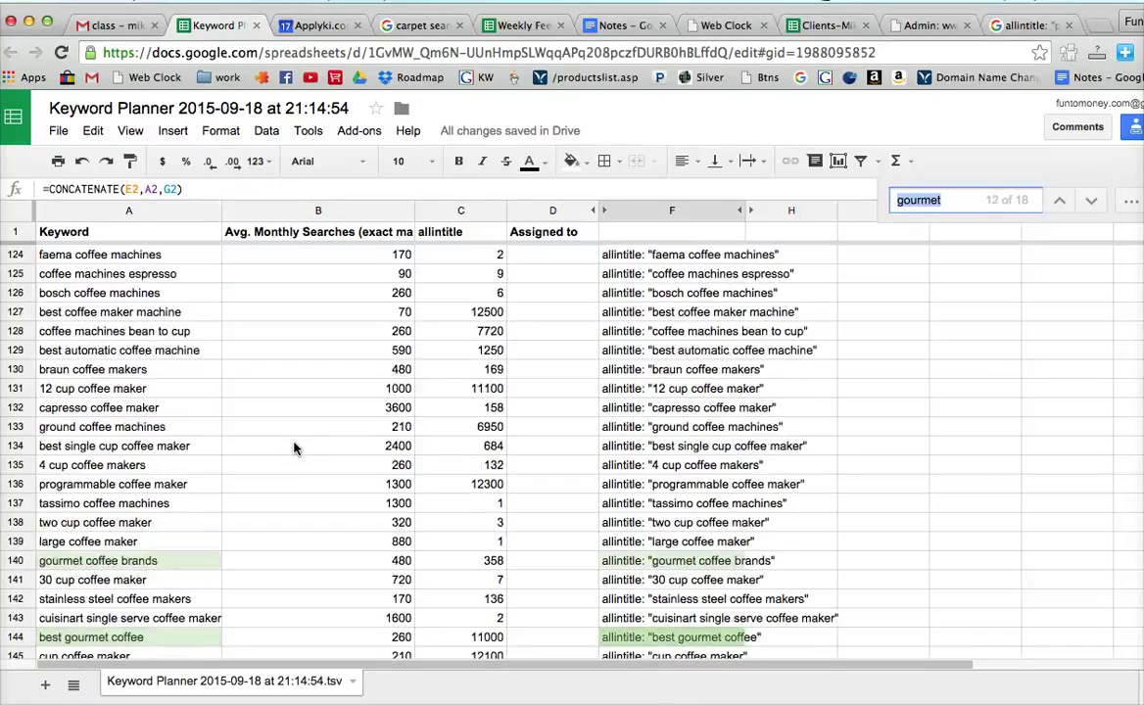
key(super+g)
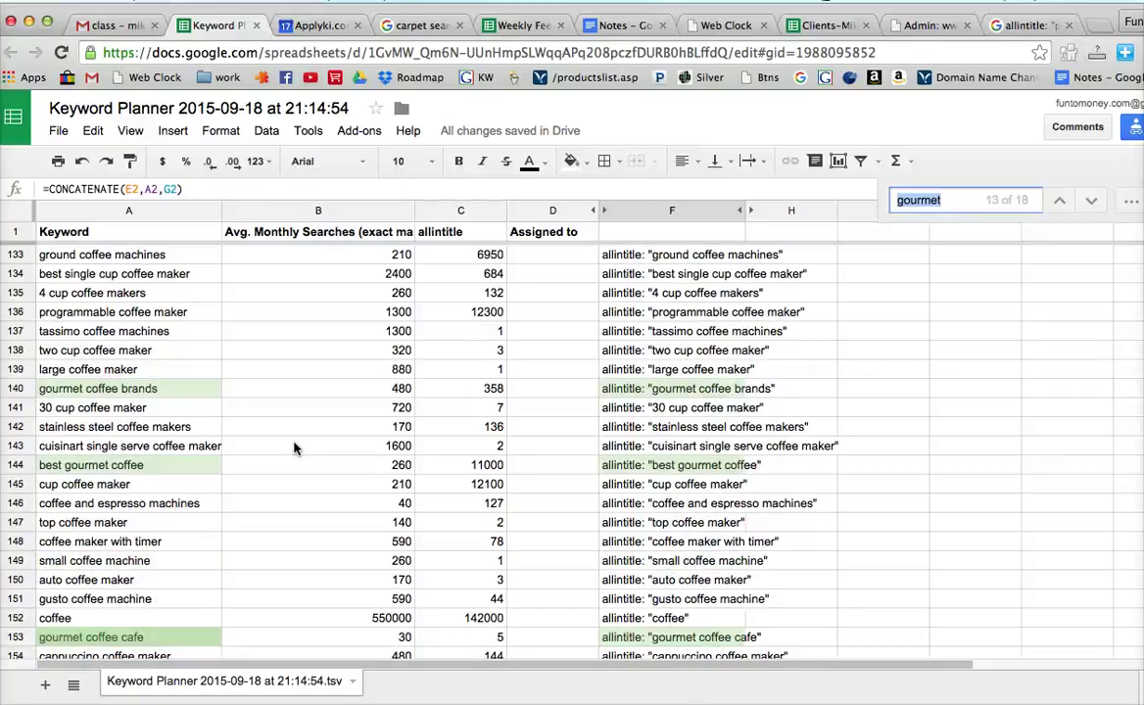
key(super+g)
key(super+g)
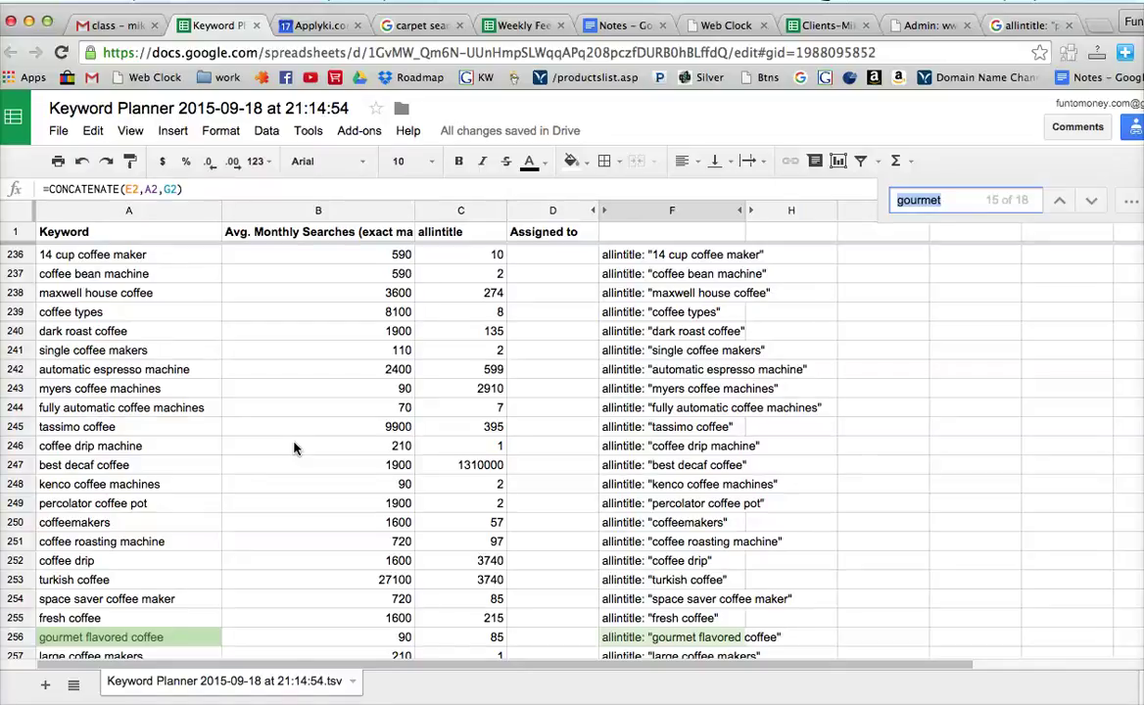
click(176, 641)
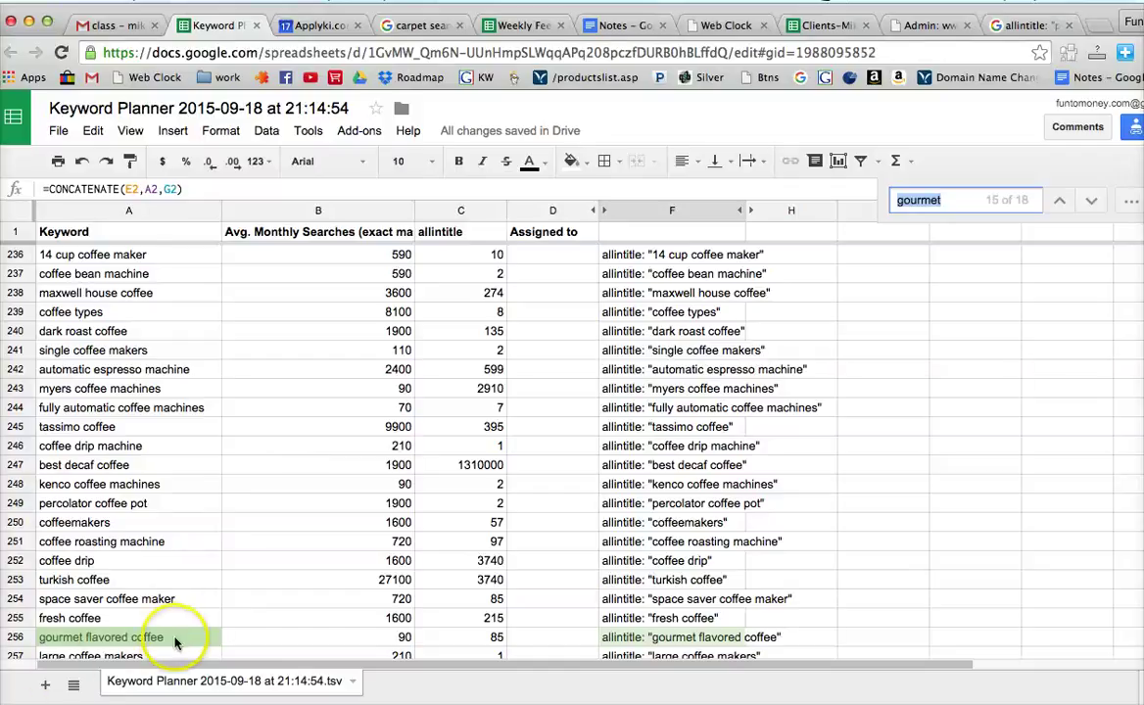
- In the Volusion category page, expand the Category Name to Gourmet Flavored Coffee Brands and copy the whole phrase
click(926, 26)
click(219, 372)
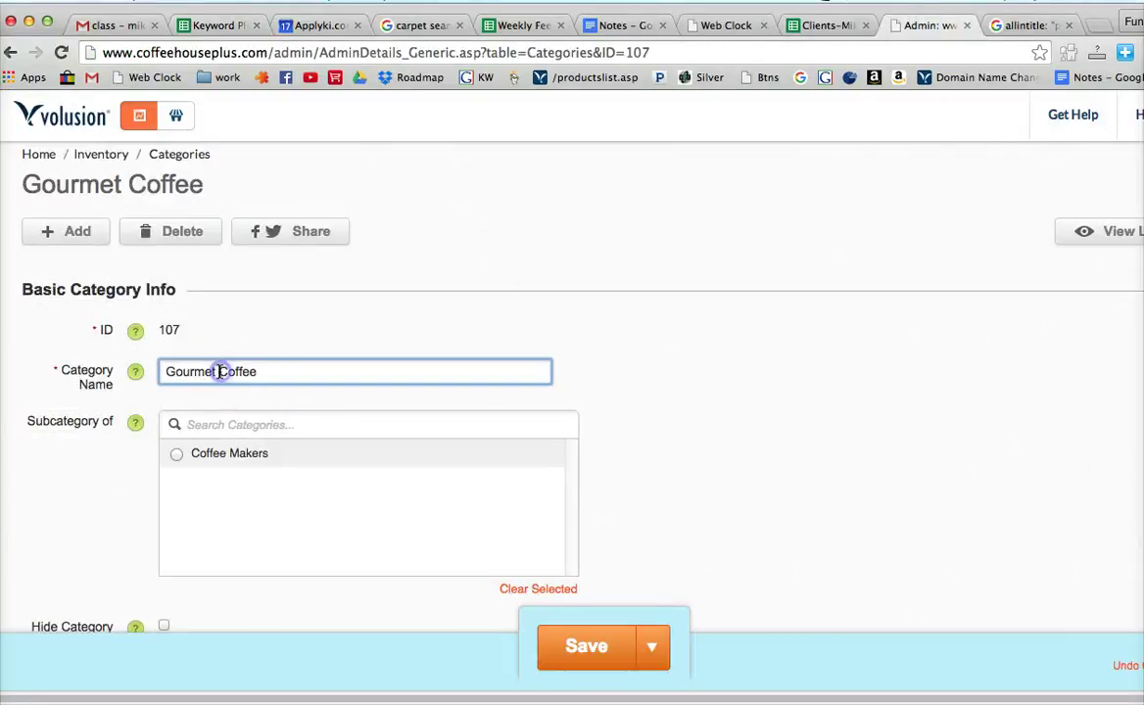
text(Flavored)
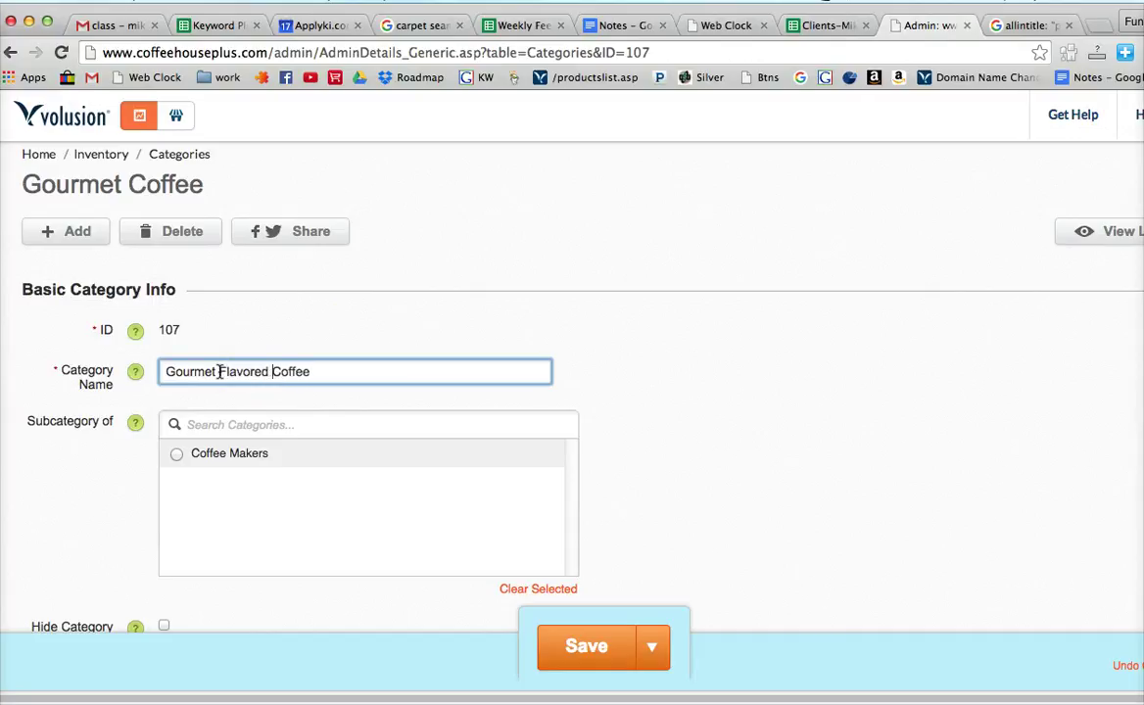
click(362, 369)
drag(399, 370, 153, 370)
key(super+c)
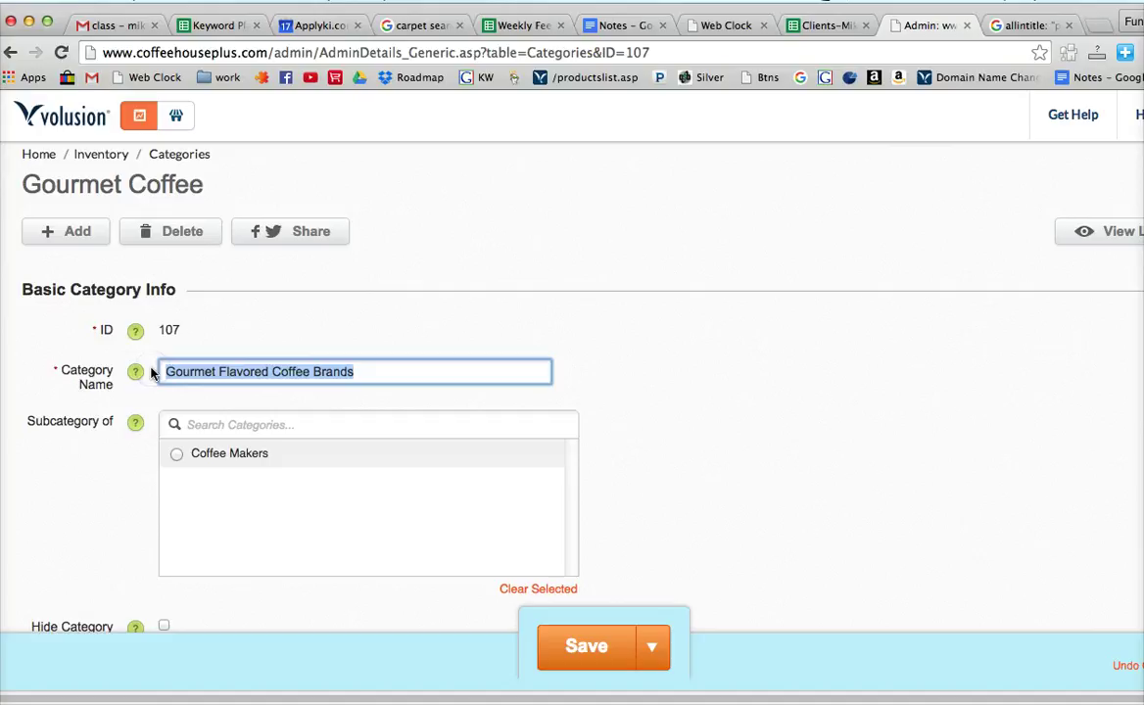
- Remove the words Brands and Flavored from the Category Name so it reads Gourmet Coffee
mouse_move(243, 367)
mouse_down()
mouse_move(217, 370)
mouse_move(237, 373)
mouse_up()
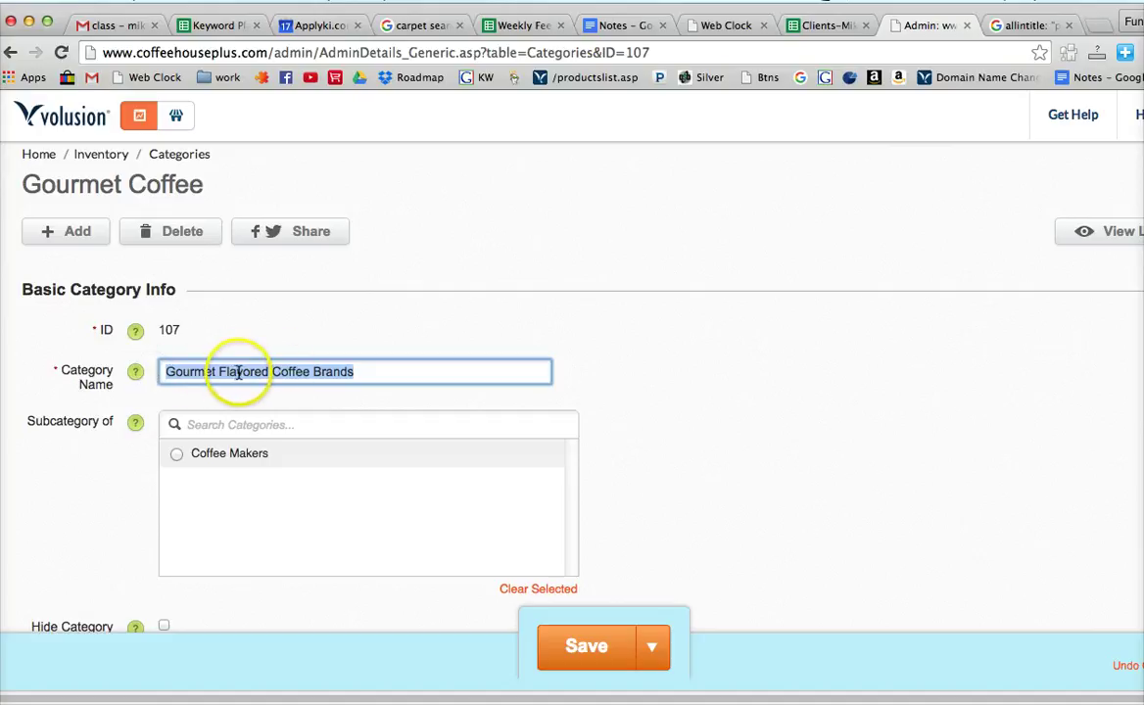
double_click(343, 370)
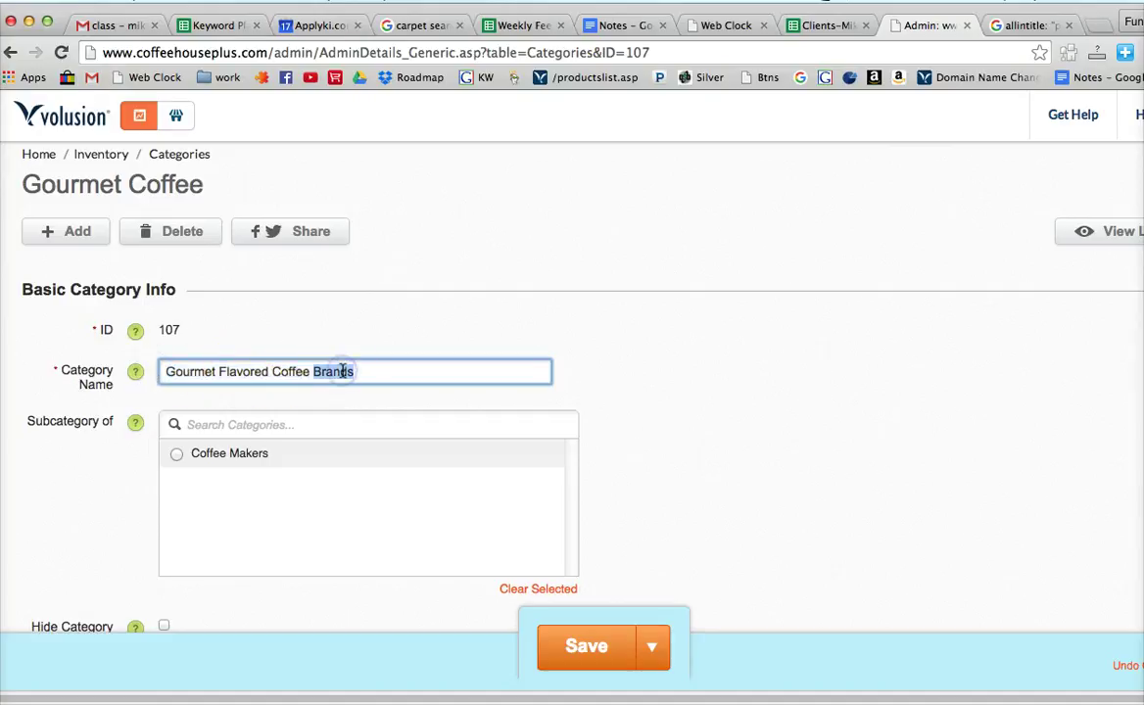
key(BackSpace)
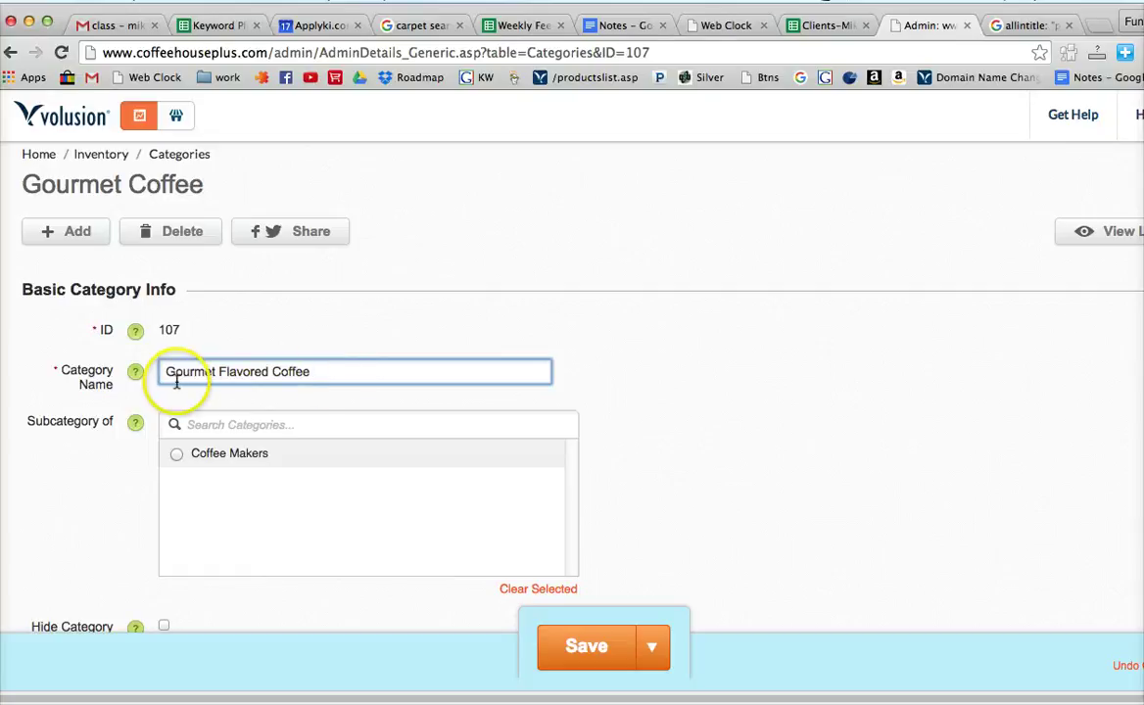
double_click(240, 370)
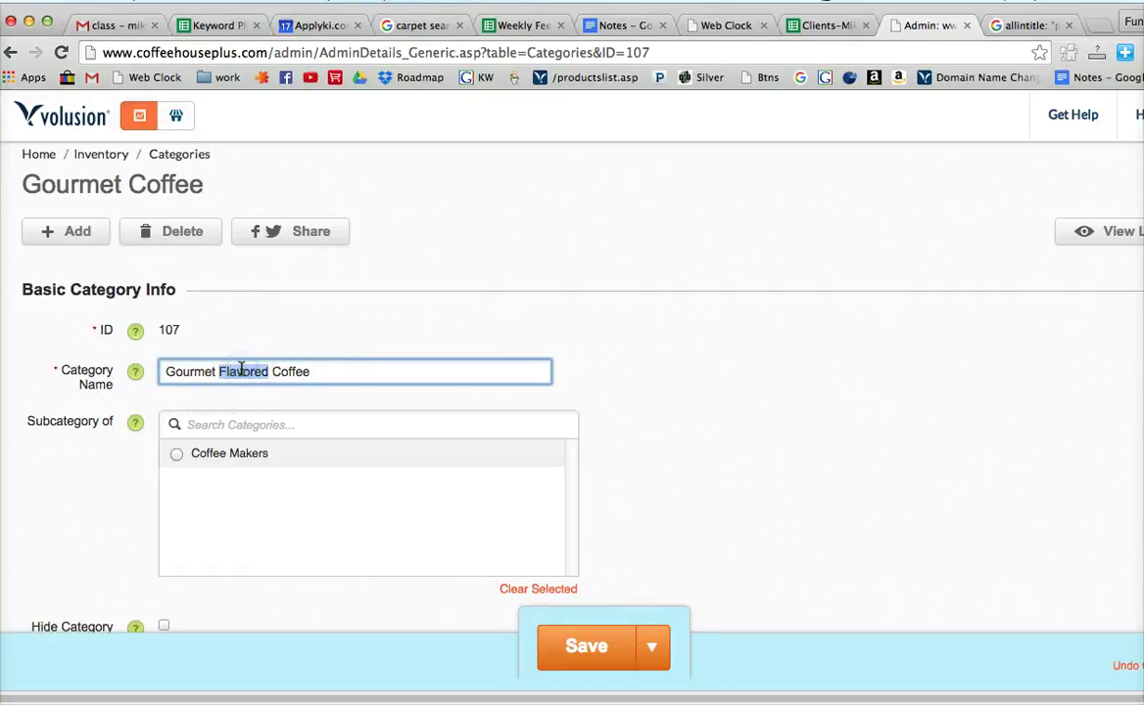
key(BackSpace)
- Open the category's Search Engine Optimization settings and paste Gourmet Flavored Coffee Brands as the Category URL Text
scroll(694, 354, down, 5)
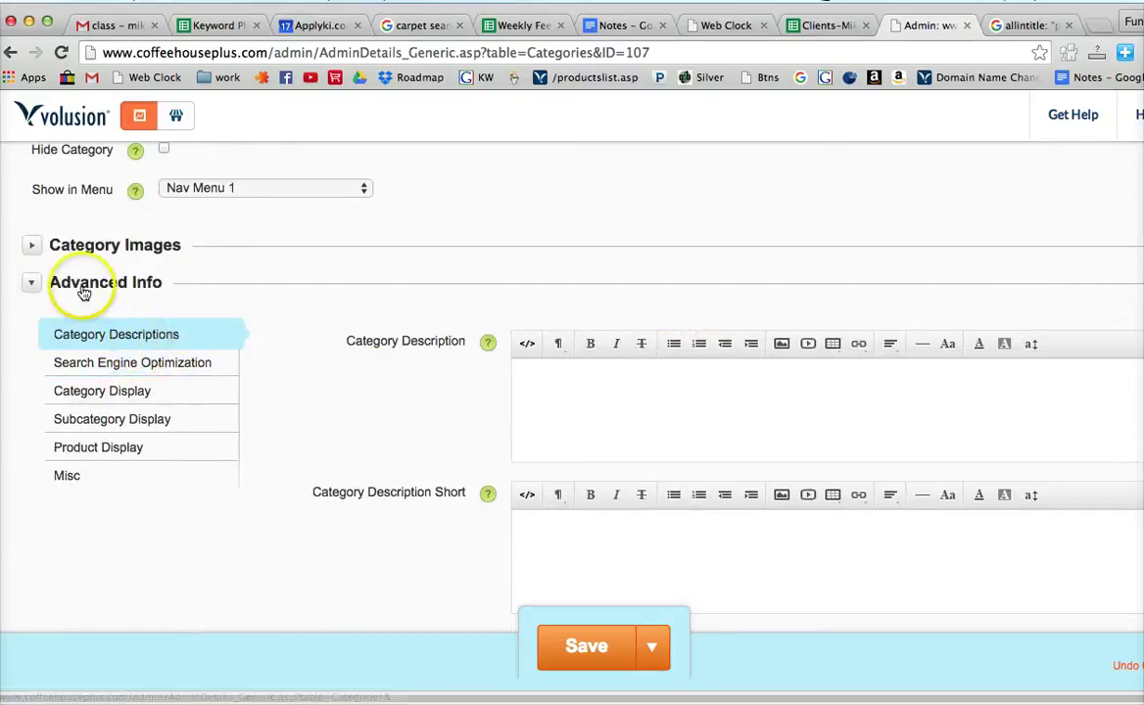
click(128, 365)
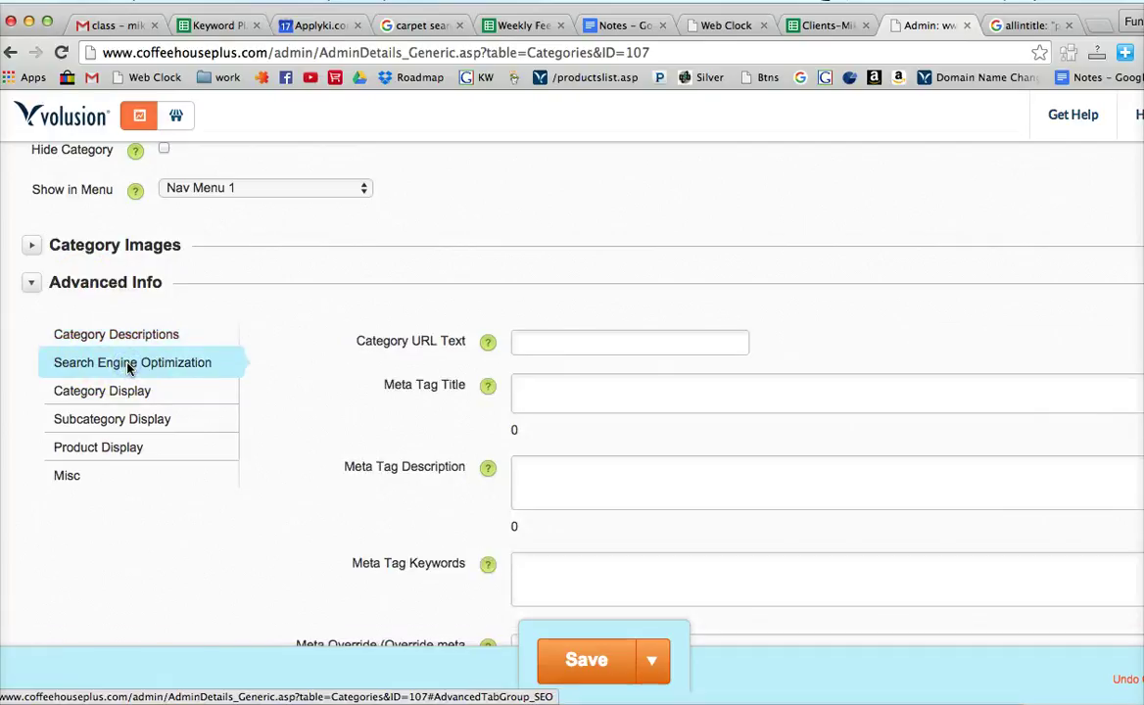
click(538, 341)
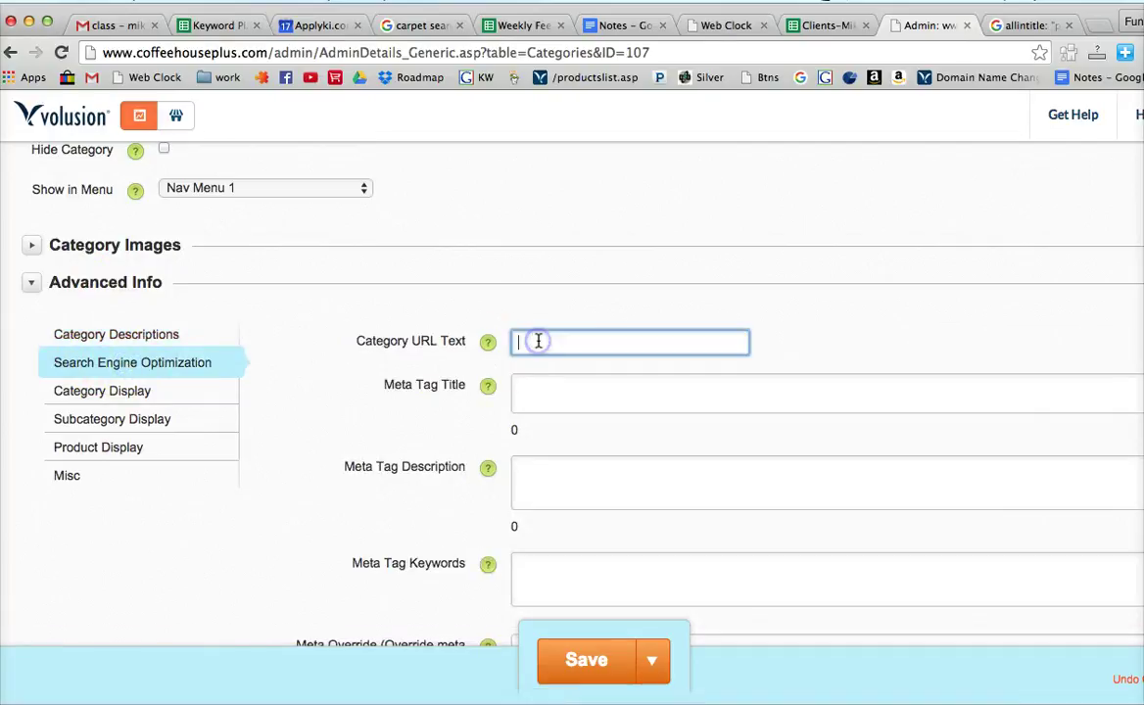
key(super+v)
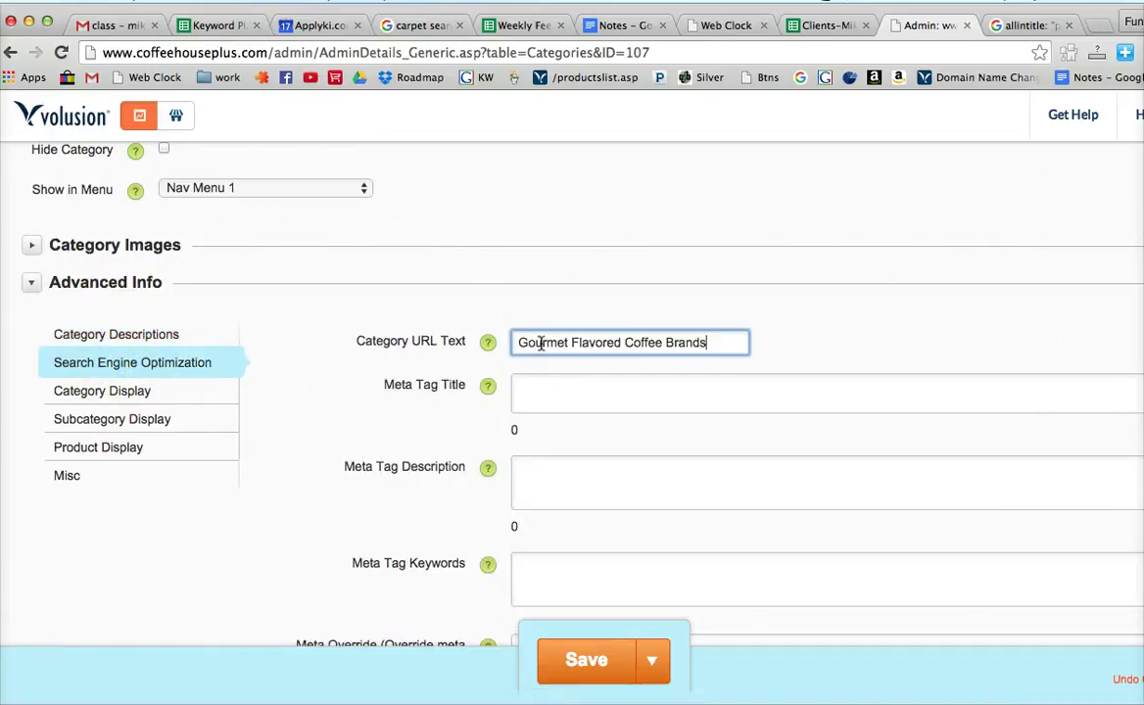
- Make the initial letters in the Category URL Text lowercase so it reads gourmet flavored coffee brands
click(669, 341)
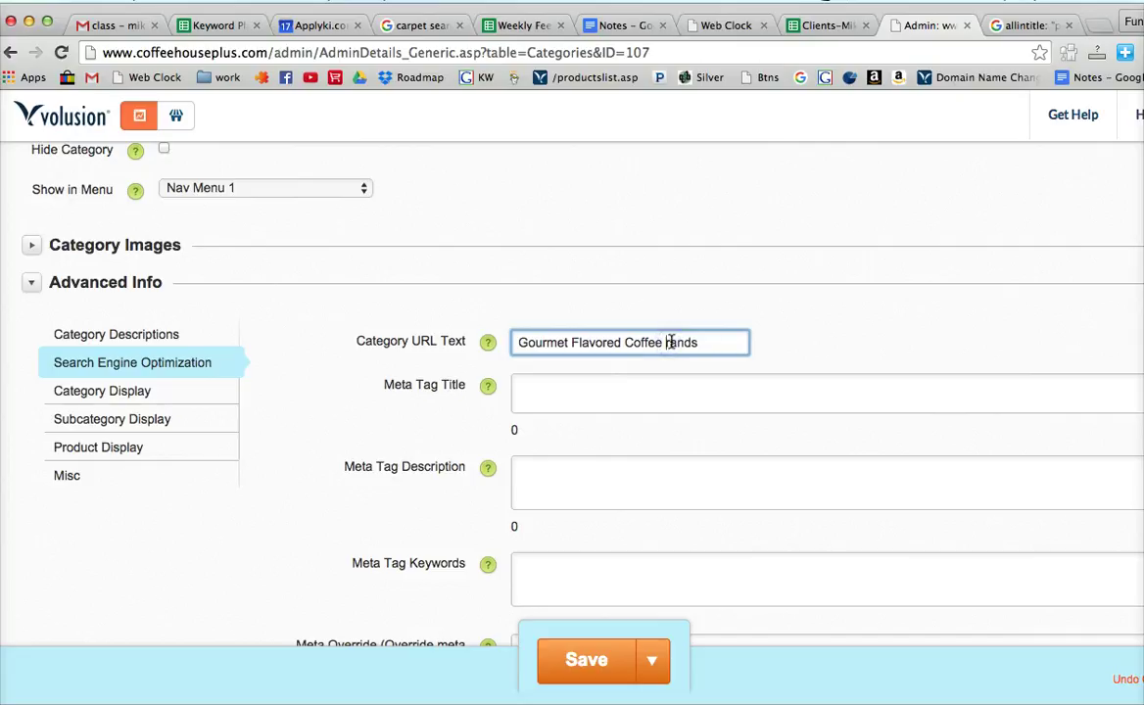
click(628, 342)
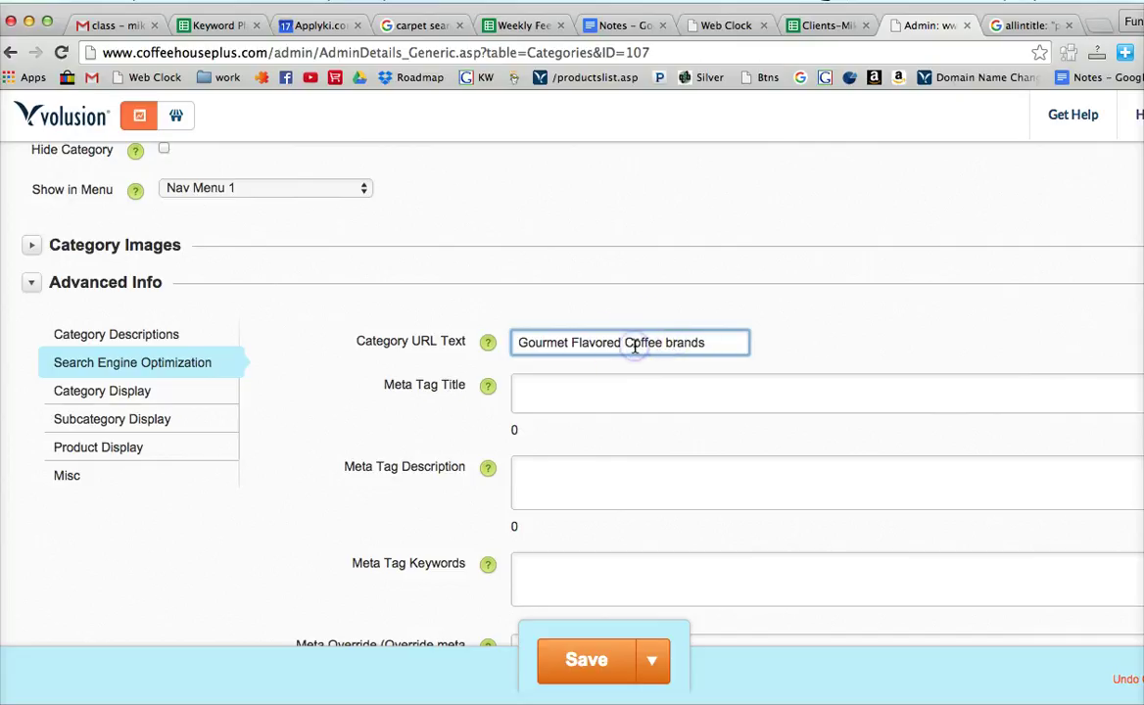
key(BackSpace)
text(c)
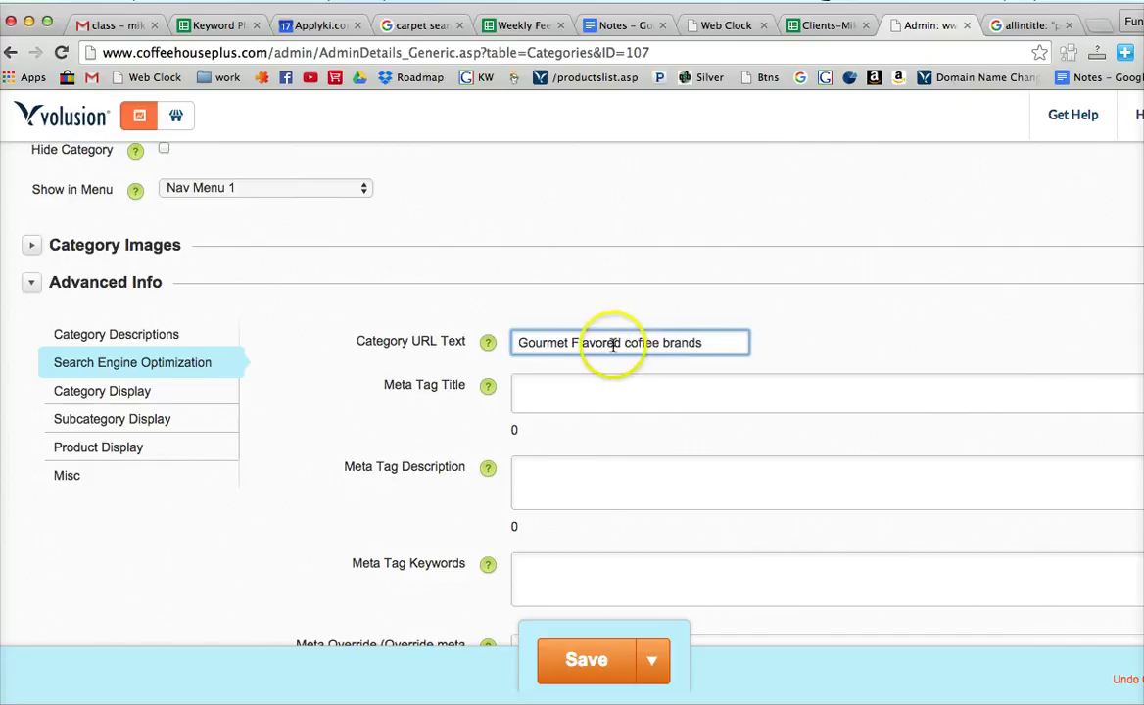
click(576, 342)
key(Delete)
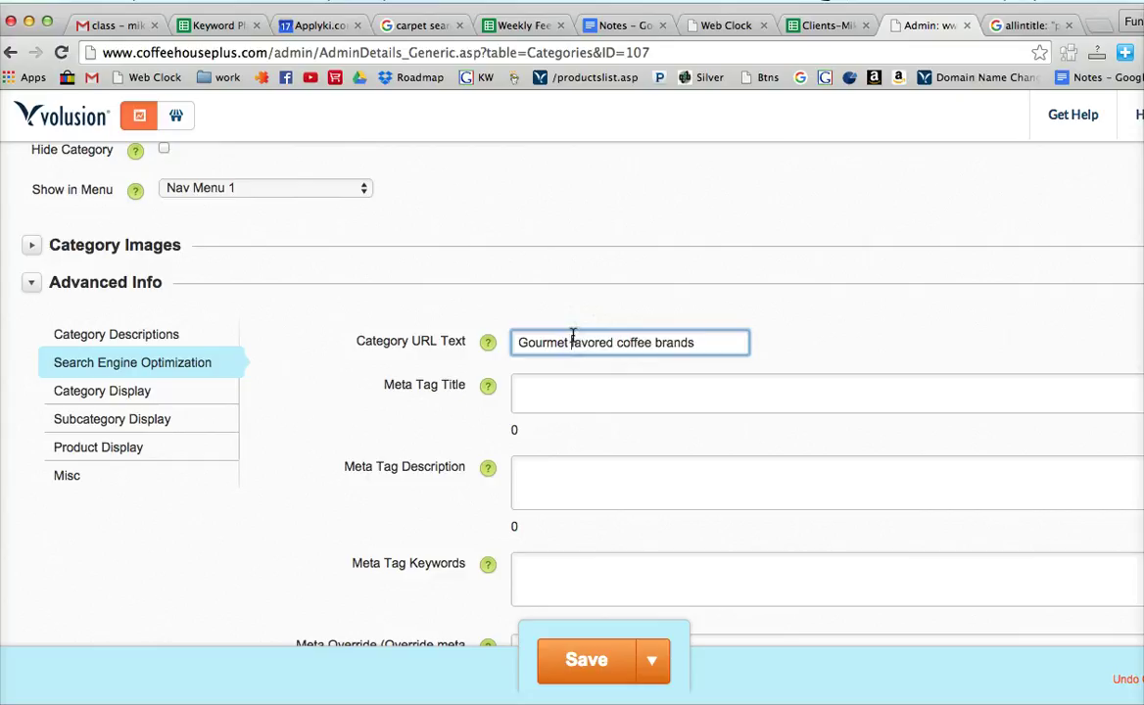
text(f)
click(525, 343)
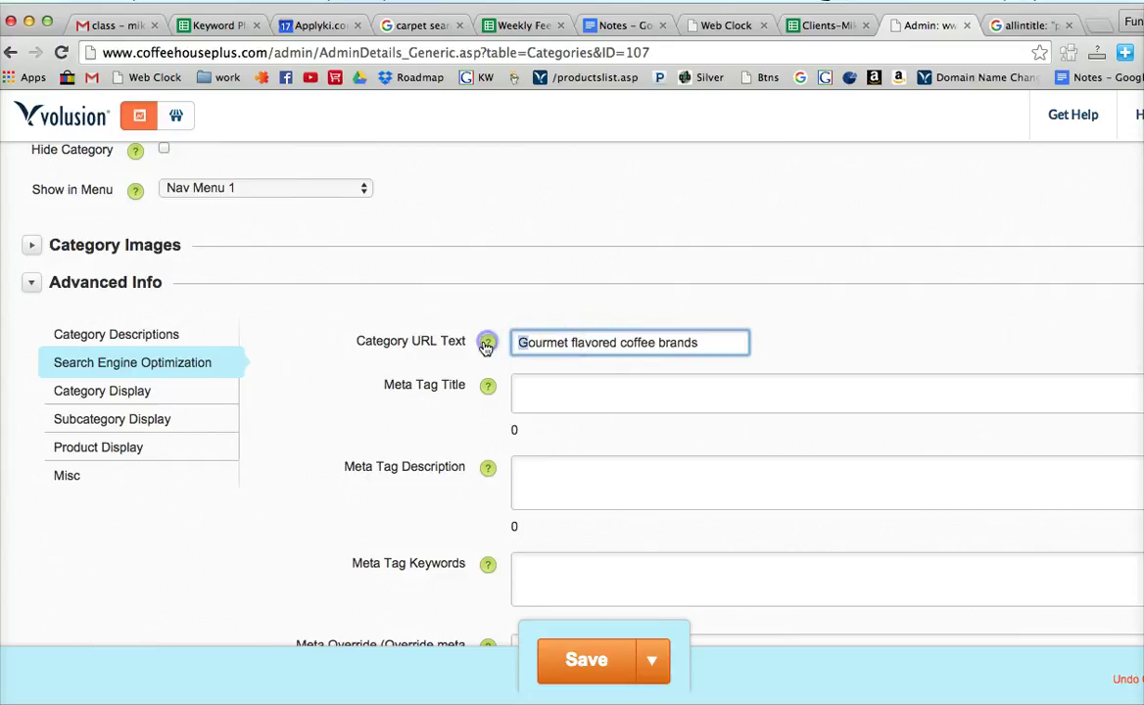
key(Delete)
text(g)
- Set the Meta Tag Title to "Gourmet Flavored Coffee Brands | CoffeeHousePlus.com"
click(565, 384)
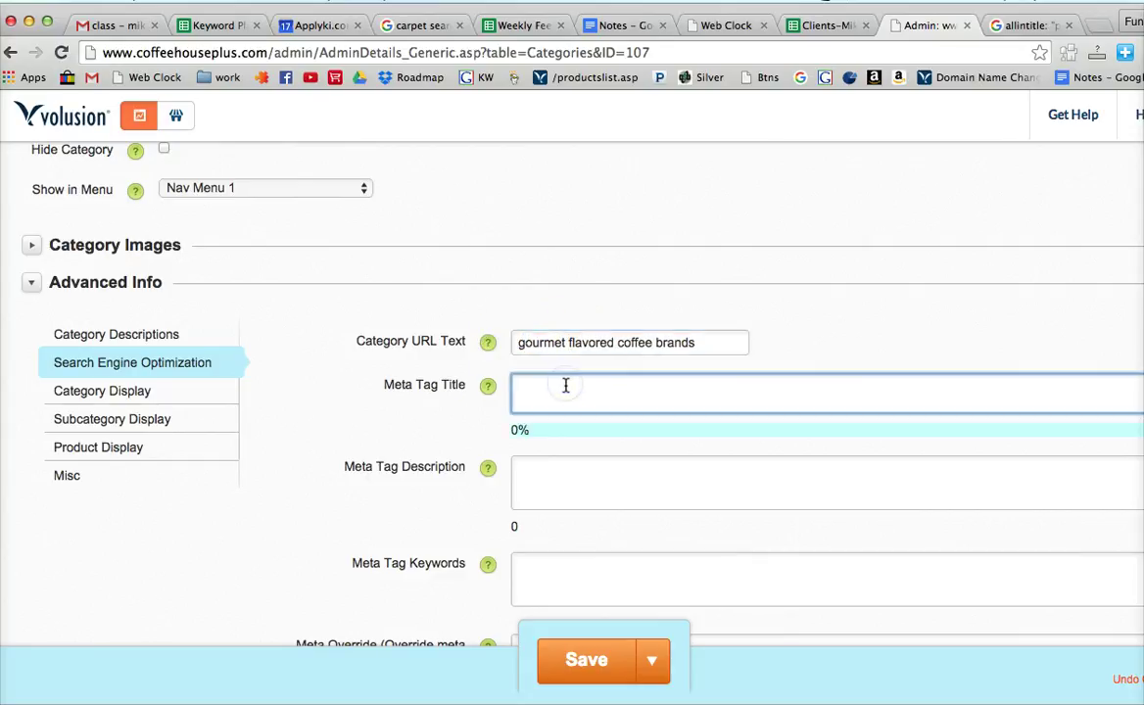
text(Gourmet Flavored Coffee Brands)
click(523, 386)
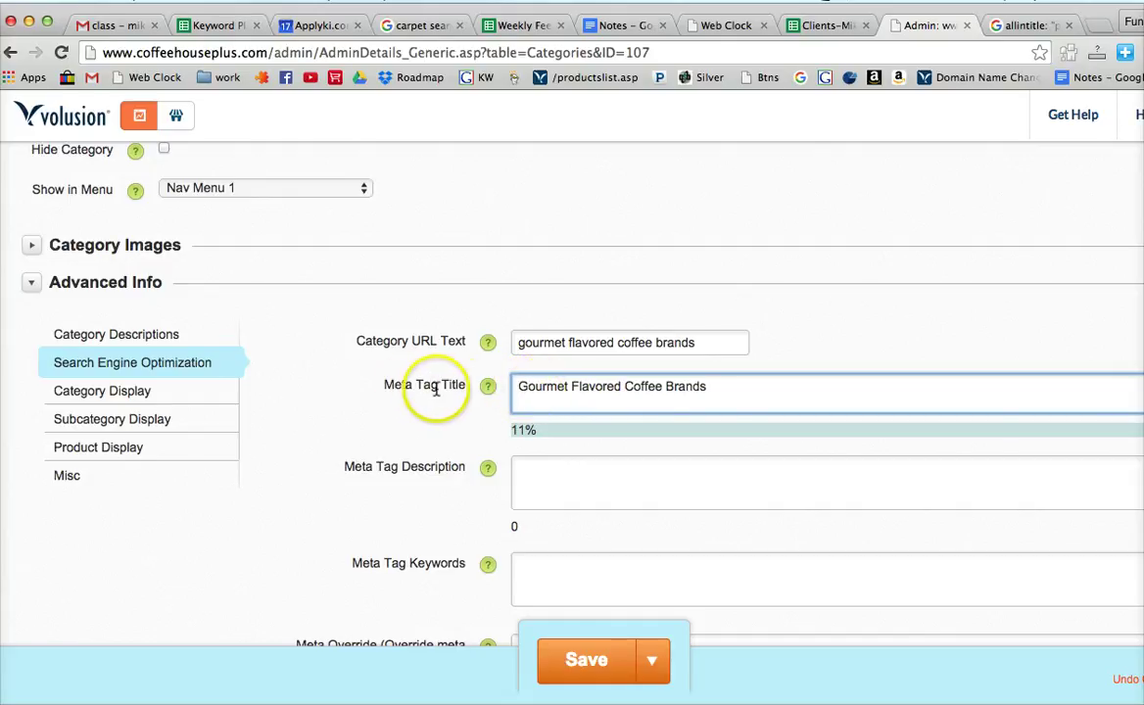
click(717, 386)
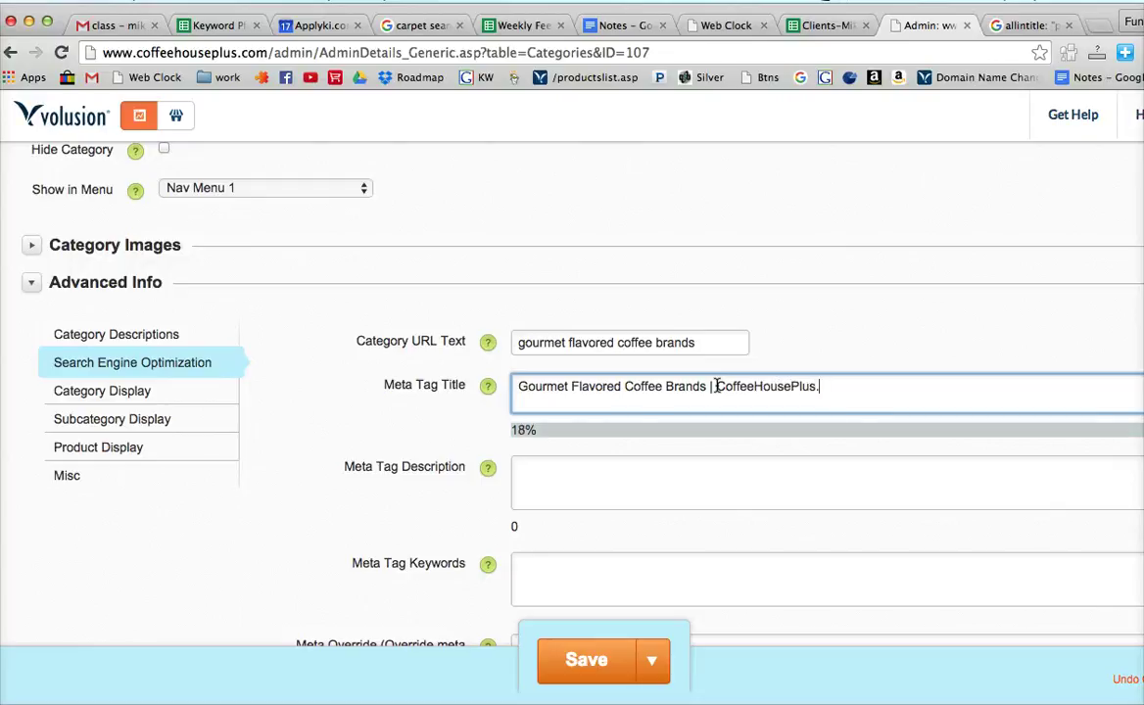
- Enter "Gourmet Flavored Coffee Brands that will delight your taset buds" as the Meta Tag Description
click(628, 485)
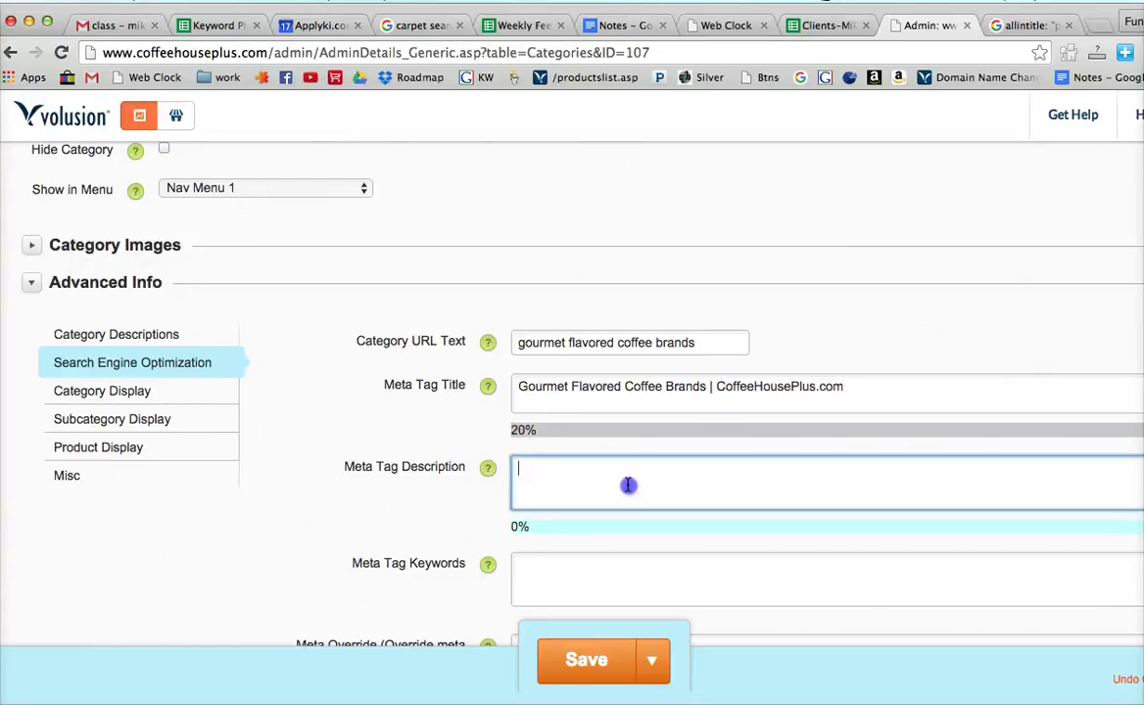
text(Gourmet Flavored Coffee Brands)
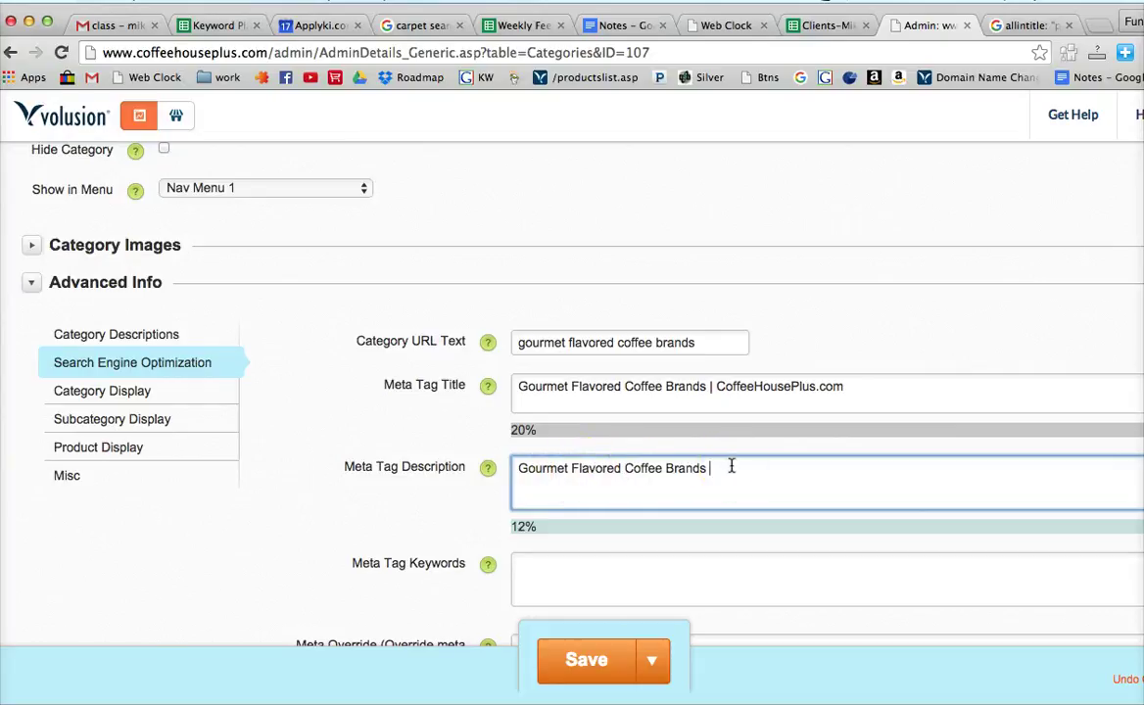
text(that will delig)
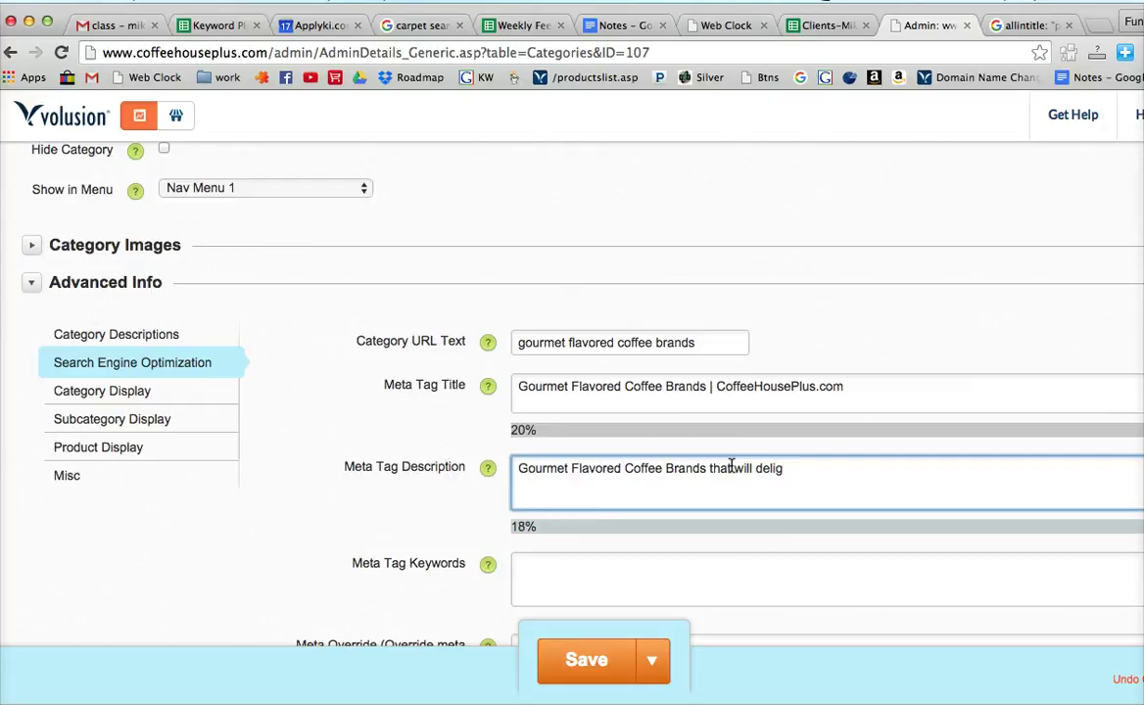
text(ht your taset buds)
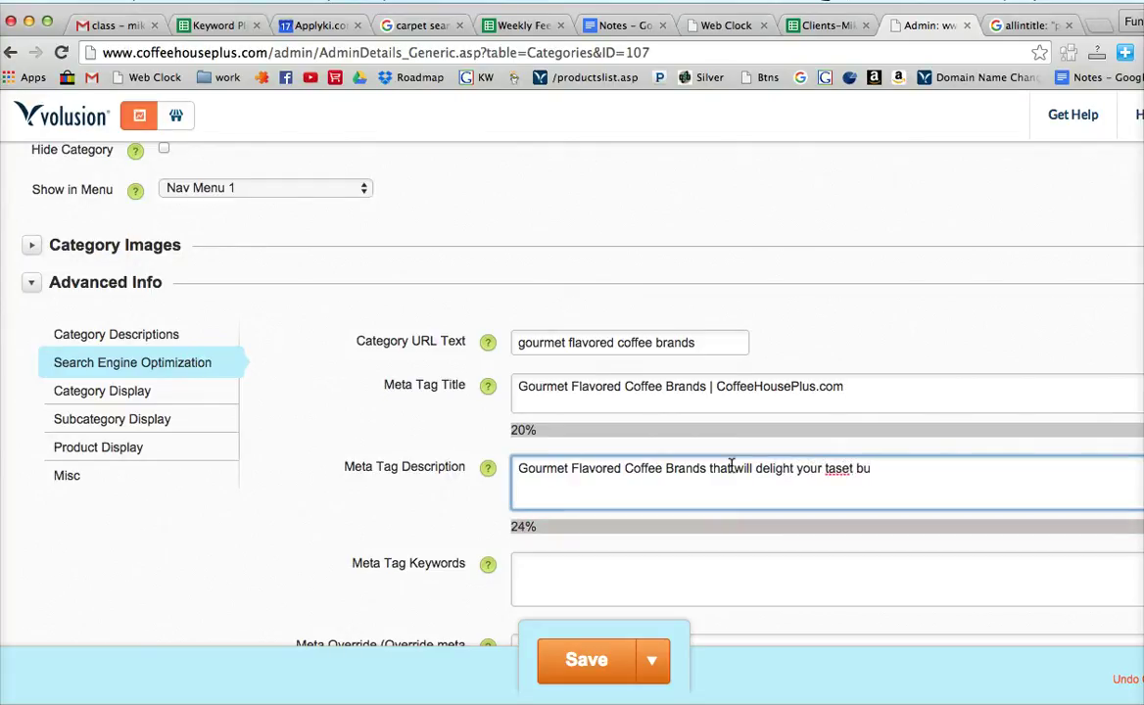
- Correct "taset" to "taste" in the Meta Tag Description and finish the sentence with "and entertain company."
click(836, 469)
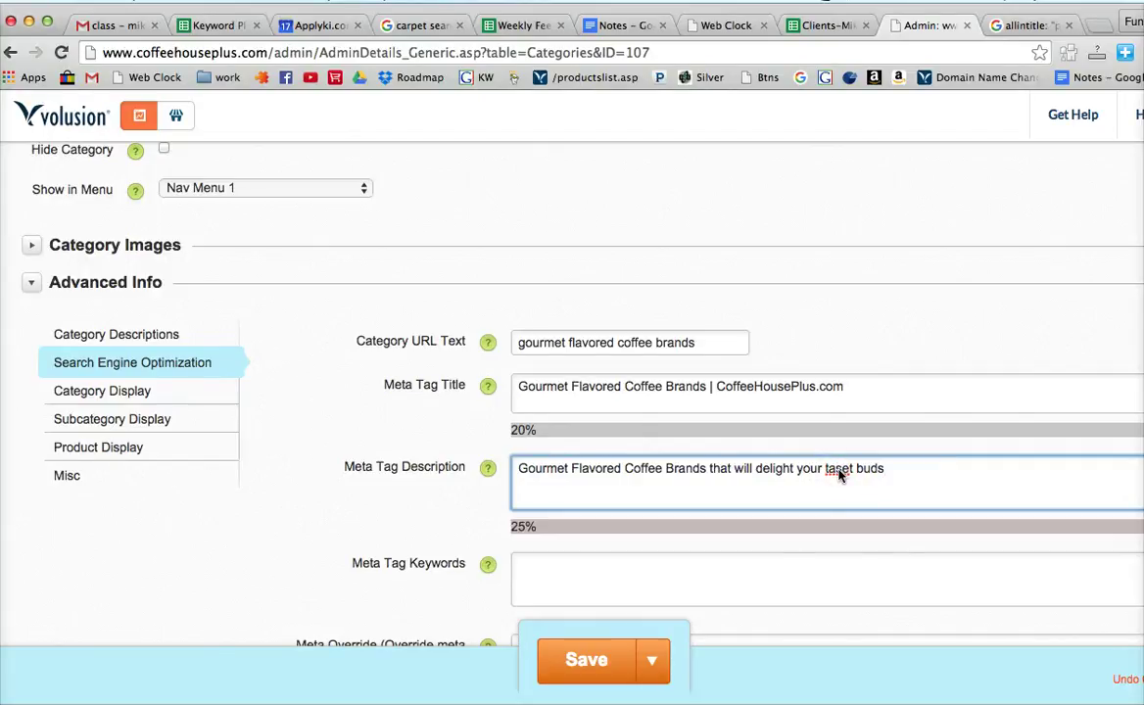
right_click(839, 474)
key(Escape)
key(BackSpace)
key(super+z)
right_click(839, 472)
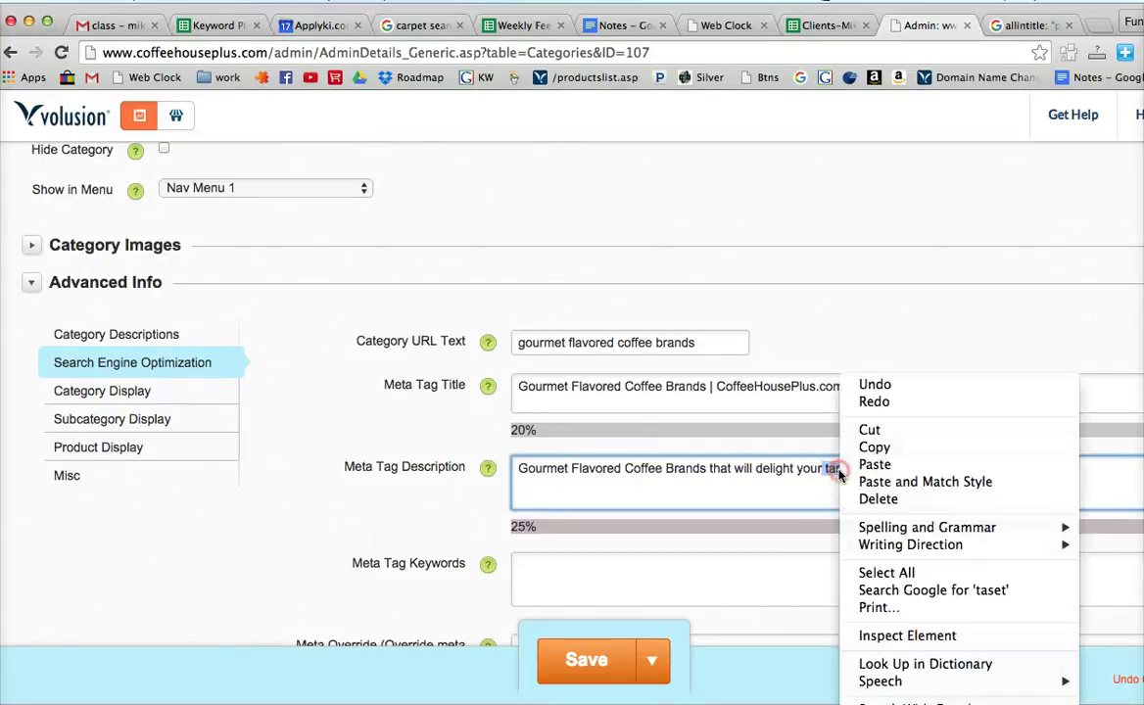
click(839, 469)
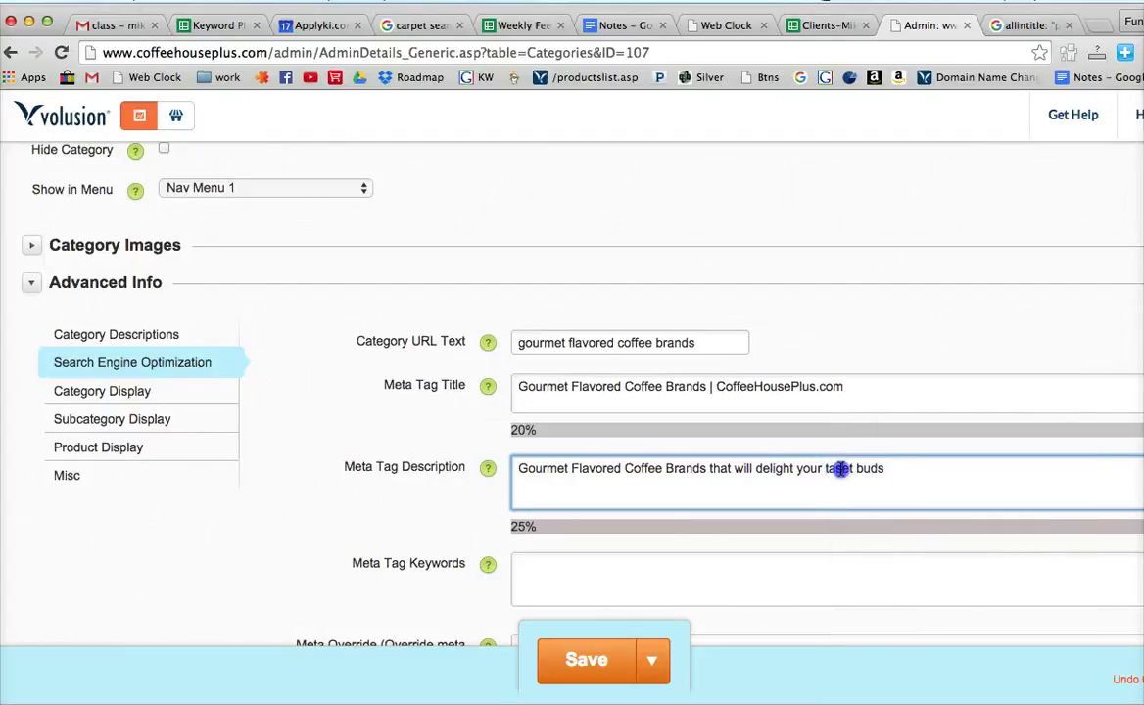
double_click(839, 469)
text(tas)
click(917, 470)
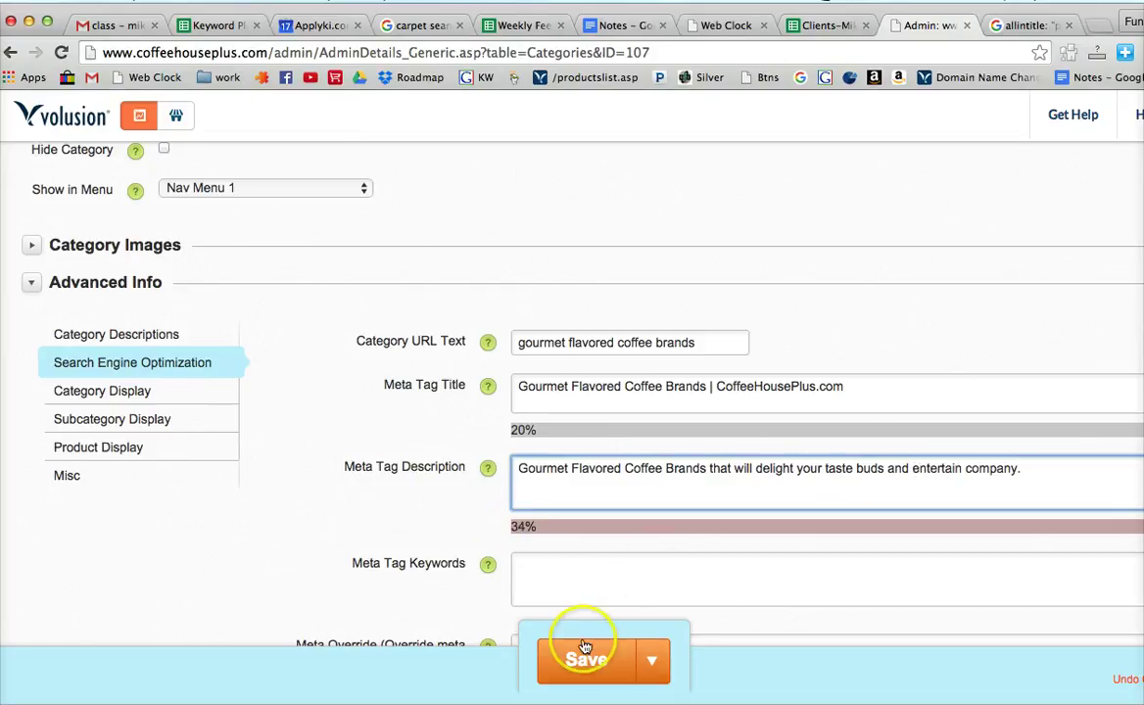
- Copy Gourmet Flavored Coffee Brands from the Meta Tag Title and save the category
triple_click(628, 388)
drag(694, 342, 487, 324)
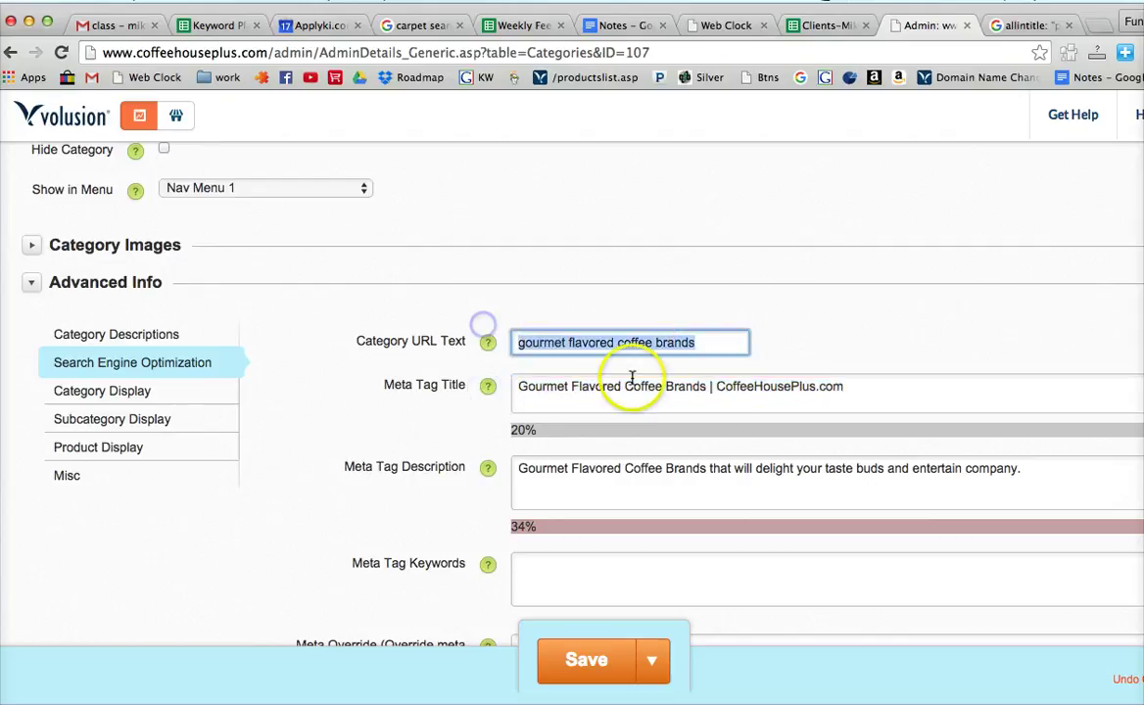
drag(704, 387, 492, 386)
key(super+c)
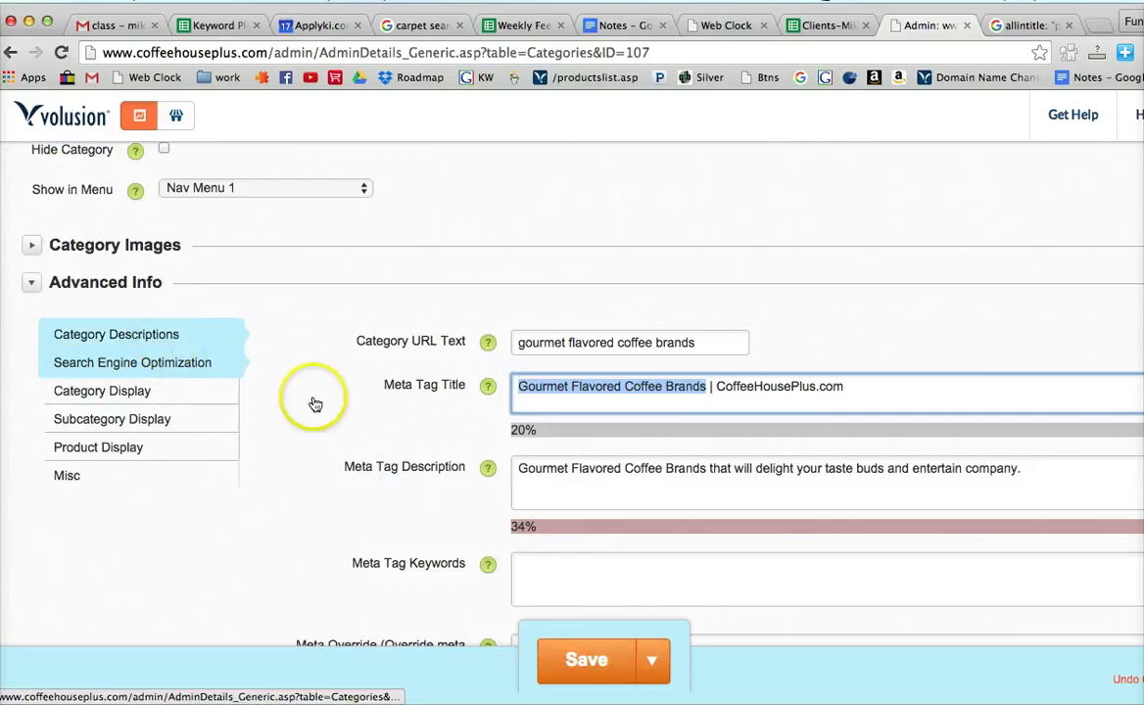
click(582, 661)
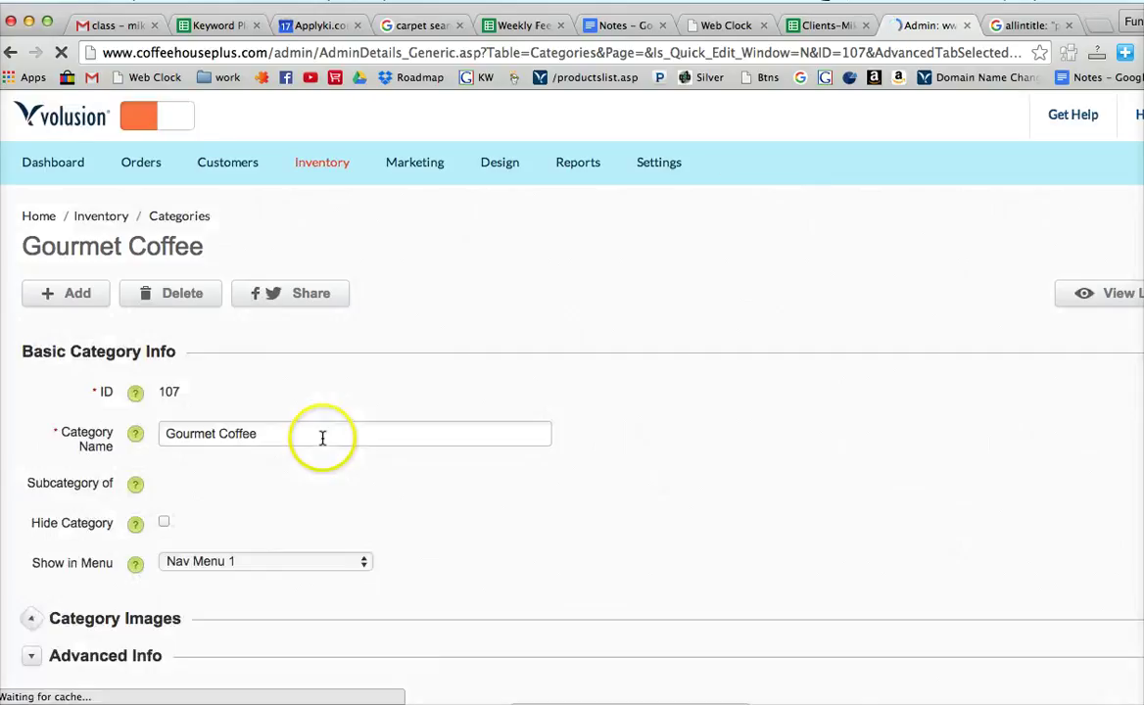
- Replace the heading in the category's Secondary Description (Below Products) with the copied phrase Gourmet Flavored Coffee Brands
scroll(321, 437, down, 10)
click(105, 319)
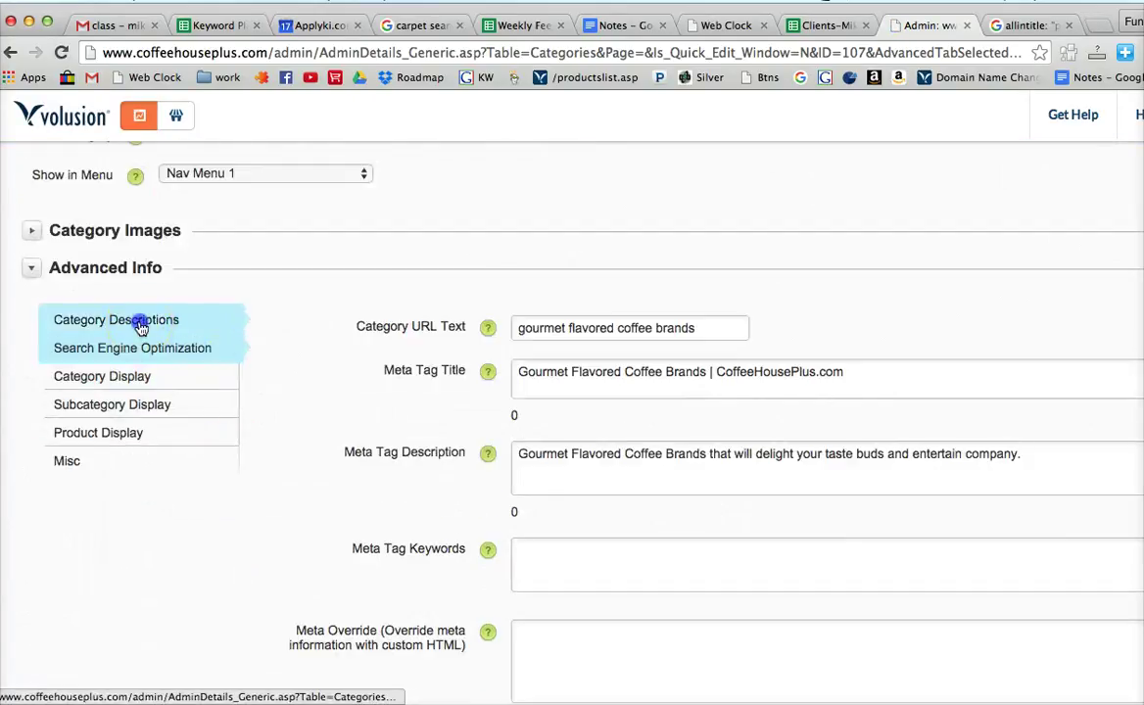
scroll(266, 406, down, 3)
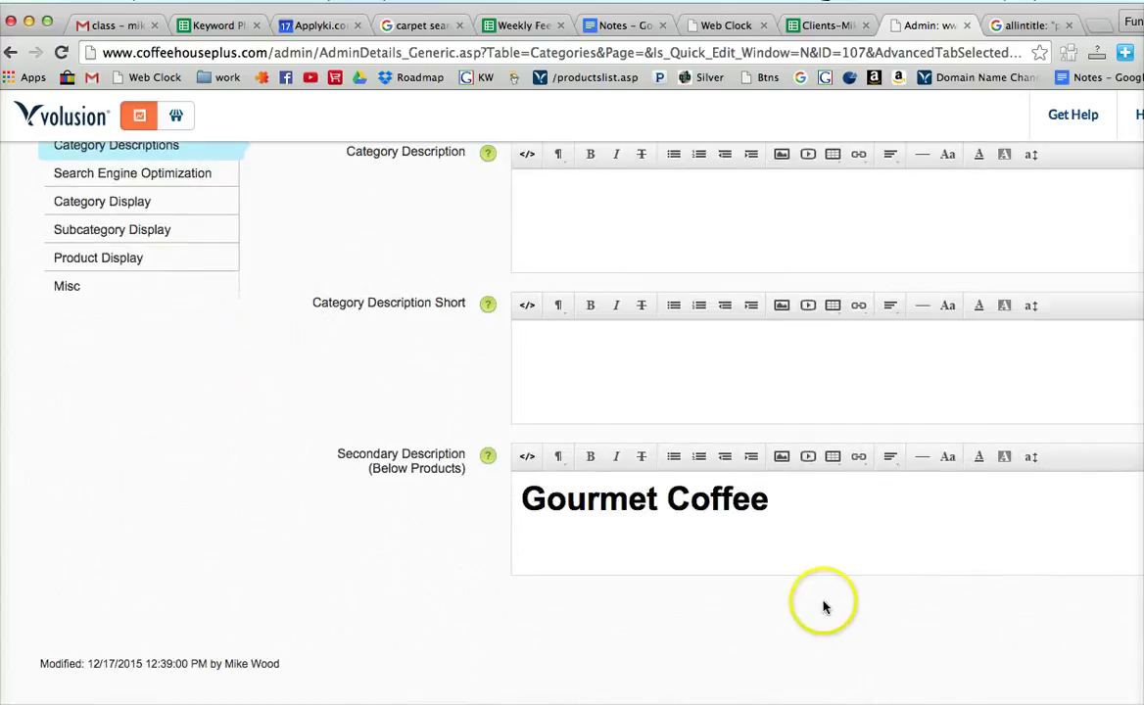
drag(769, 500, 511, 499)
key(super+v)
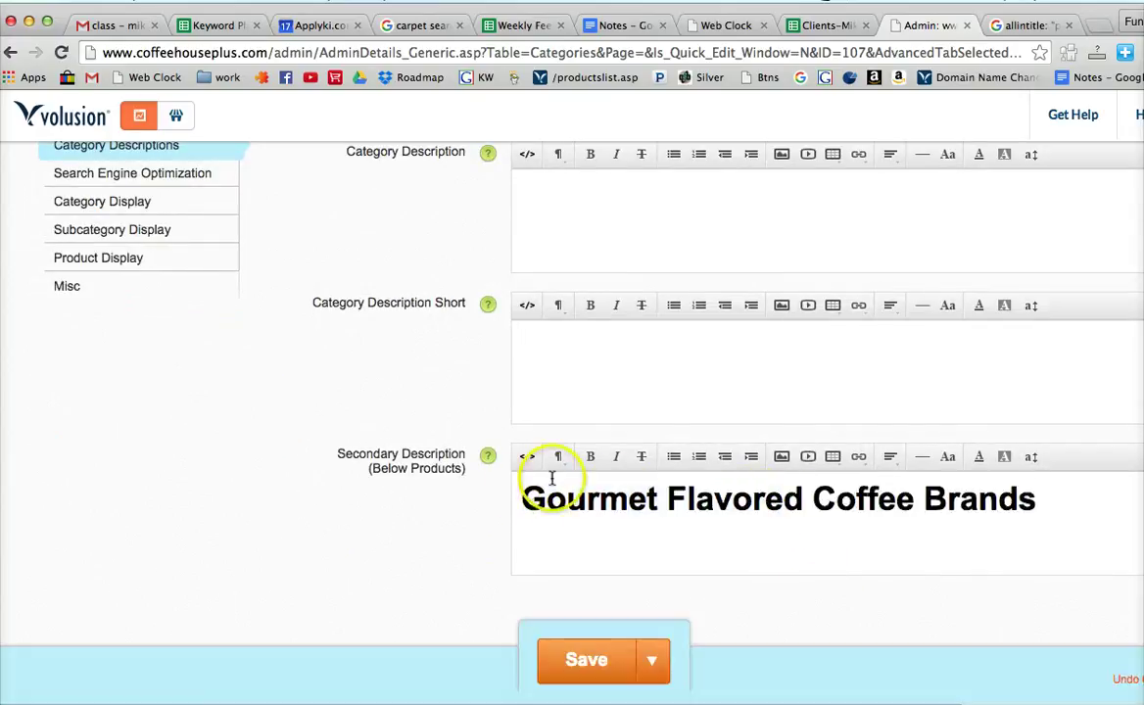
- Set the font size of the Gourmet Flavored Coffee Brands heading in the Secondary Description to 24px
drag(1035, 500, 510, 504)
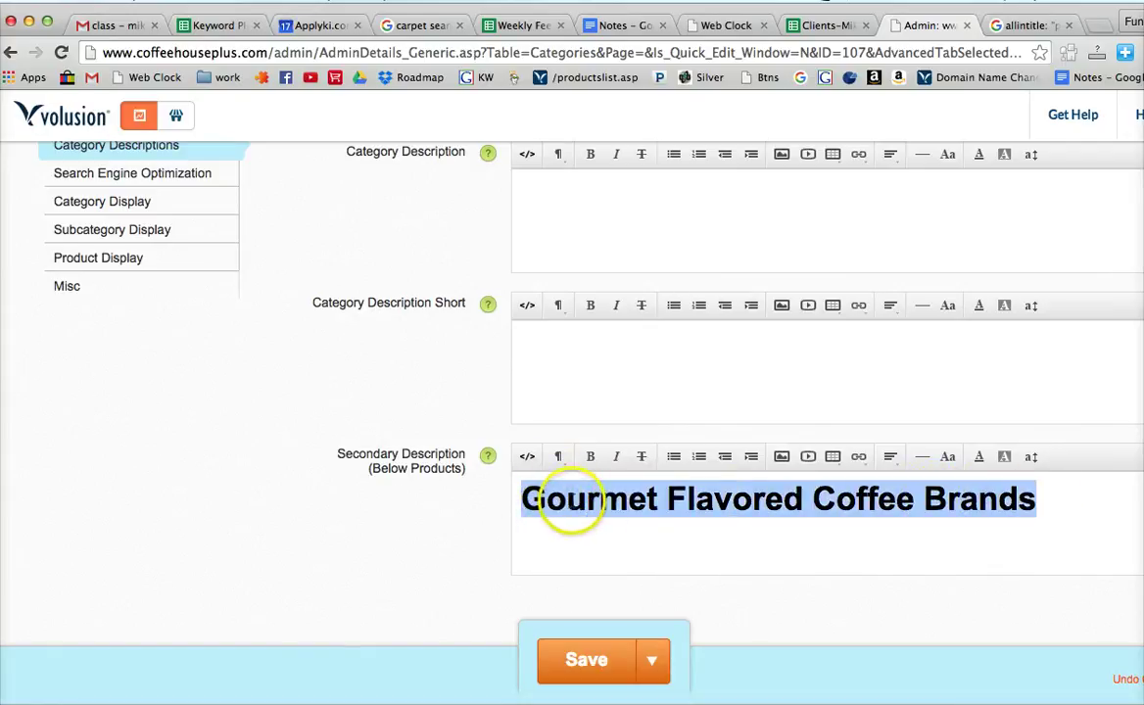
click(559, 458)
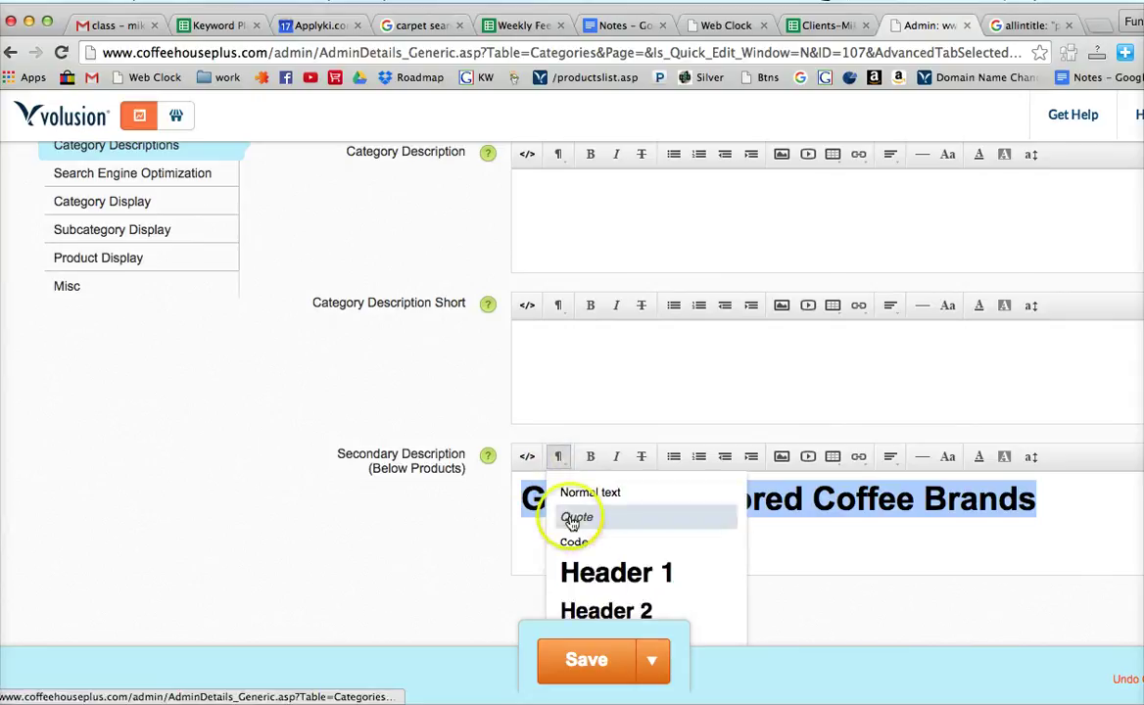
click(865, 511)
triple_click(865, 500)
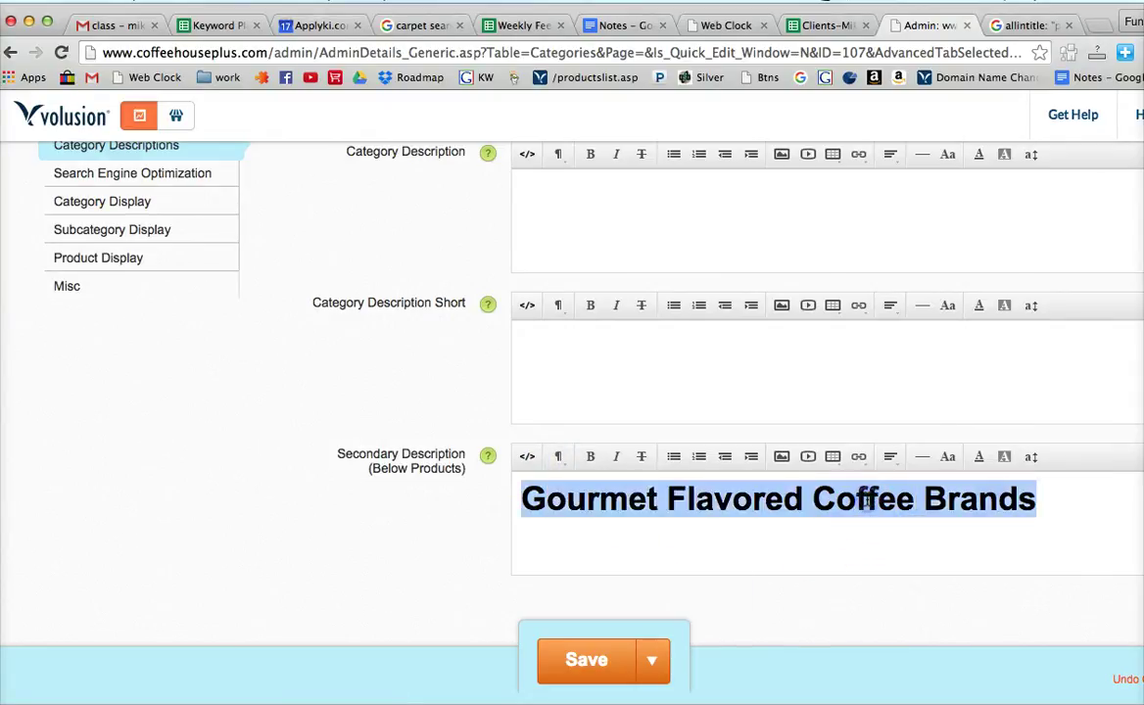
click(1033, 459)
scroll(1047, 558, down, 3)
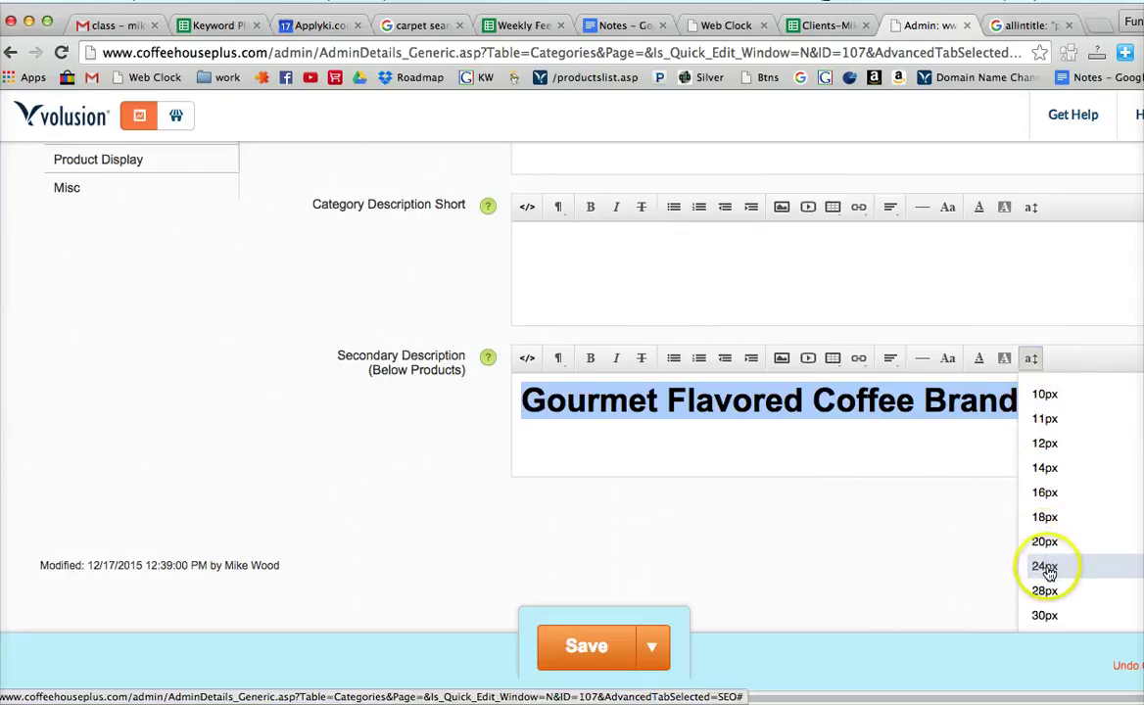
click(1045, 566)
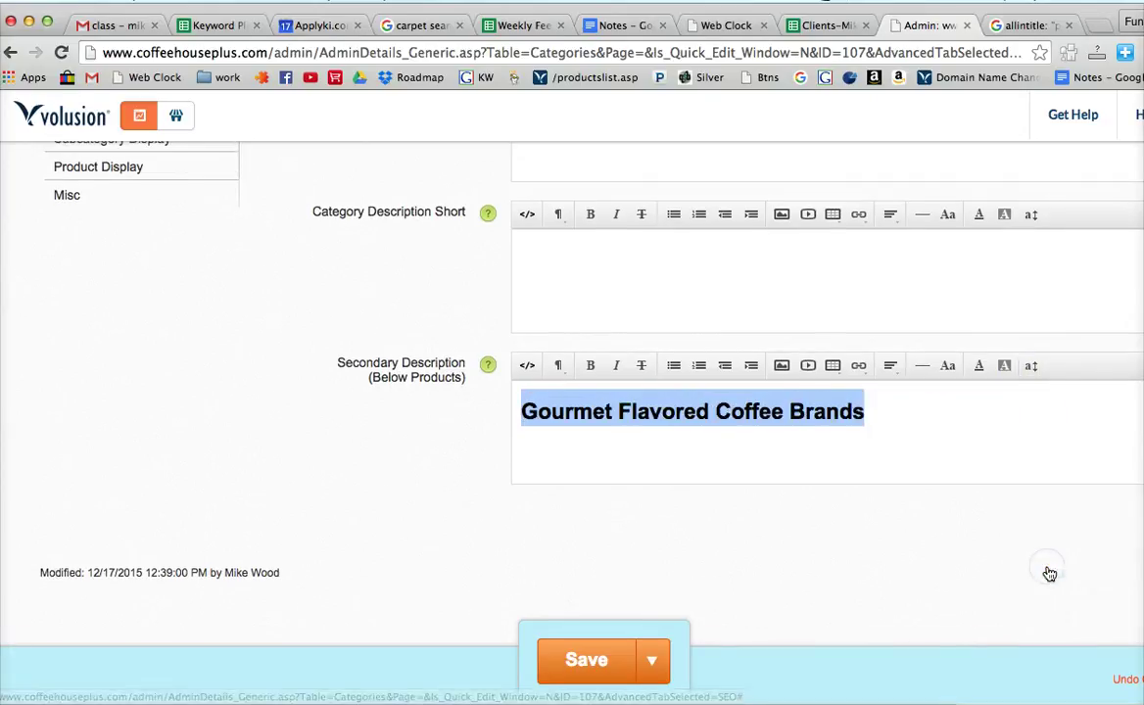
- Add "Find the best Gourmet Flavored Coffee in your favorite brand here. We offer many great gourmet flavors" below the heading and save the category
click(558, 455)
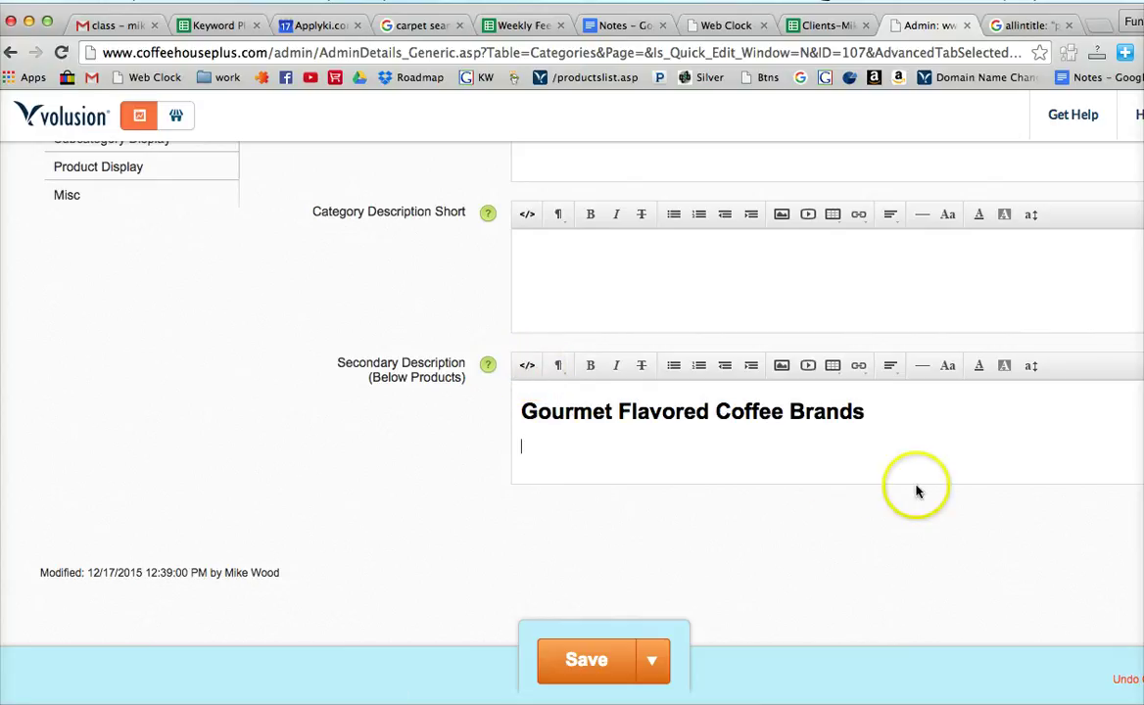
click(527, 368)
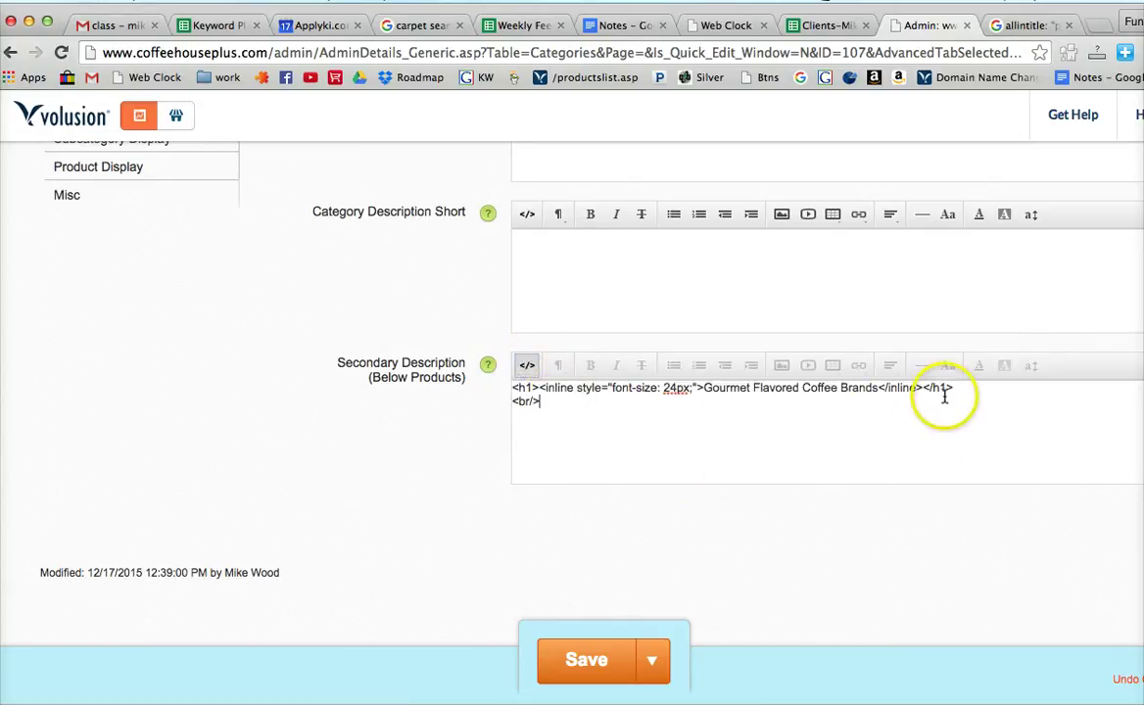
click(529, 369)
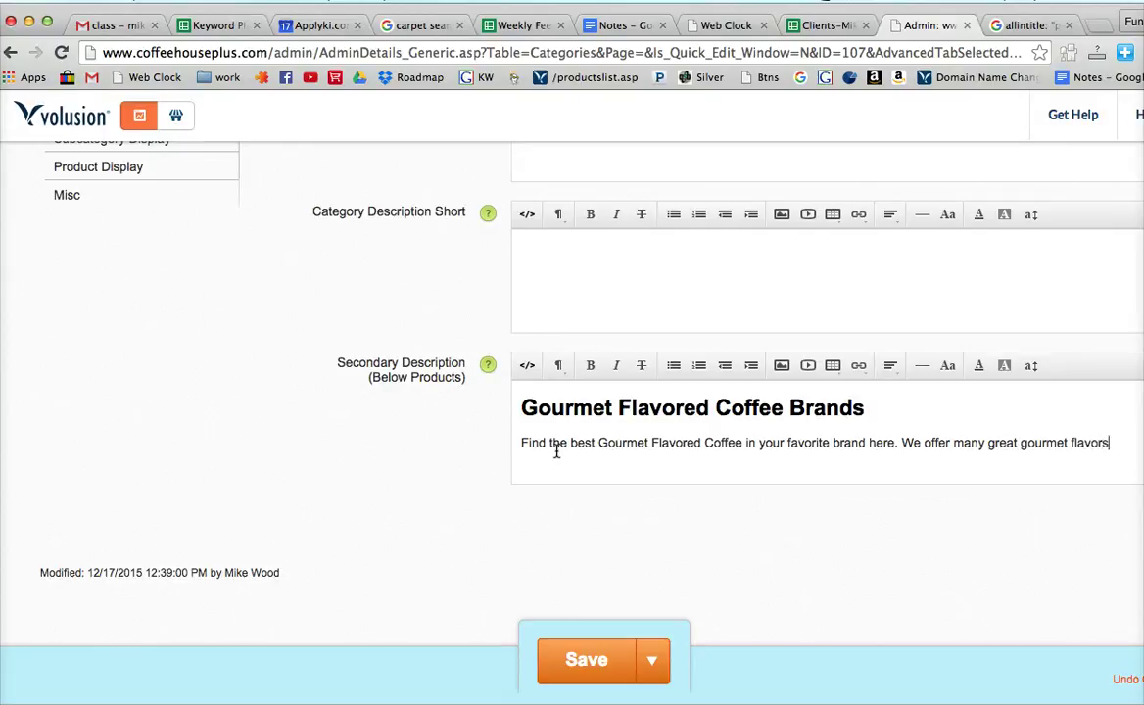
click(584, 475)
click(587, 659)
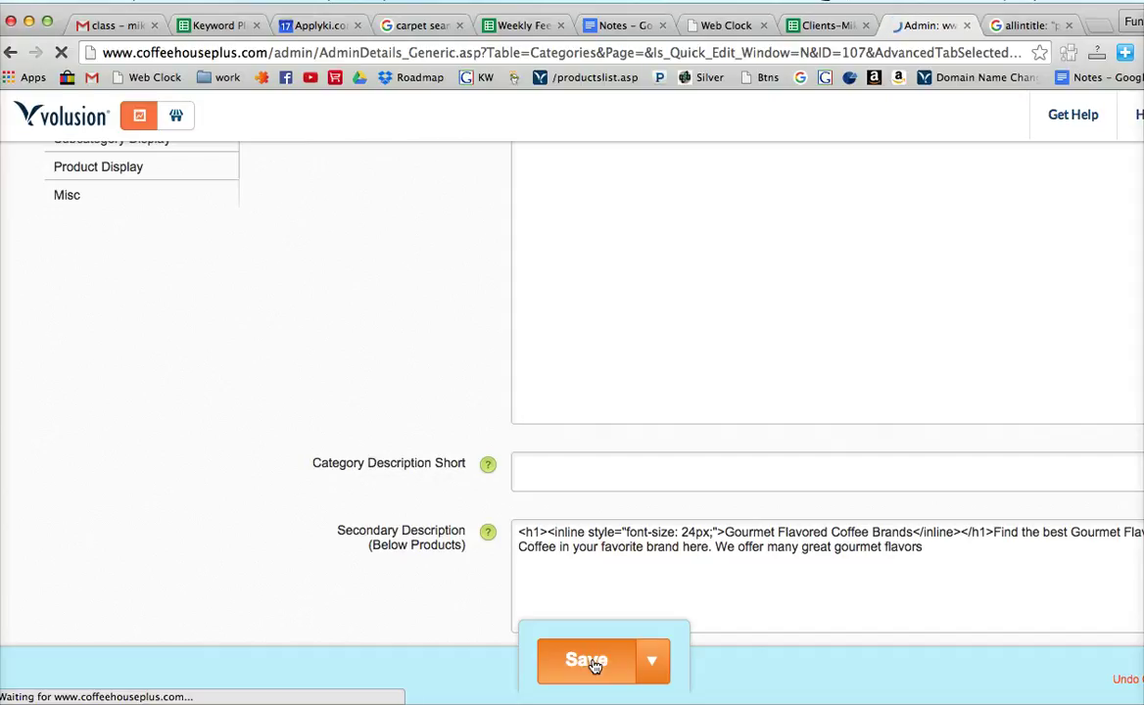
- Review the saved Secondary Description and the Gourmet Coffee category's basic and advanced info
scroll(597, 636, down, 10)
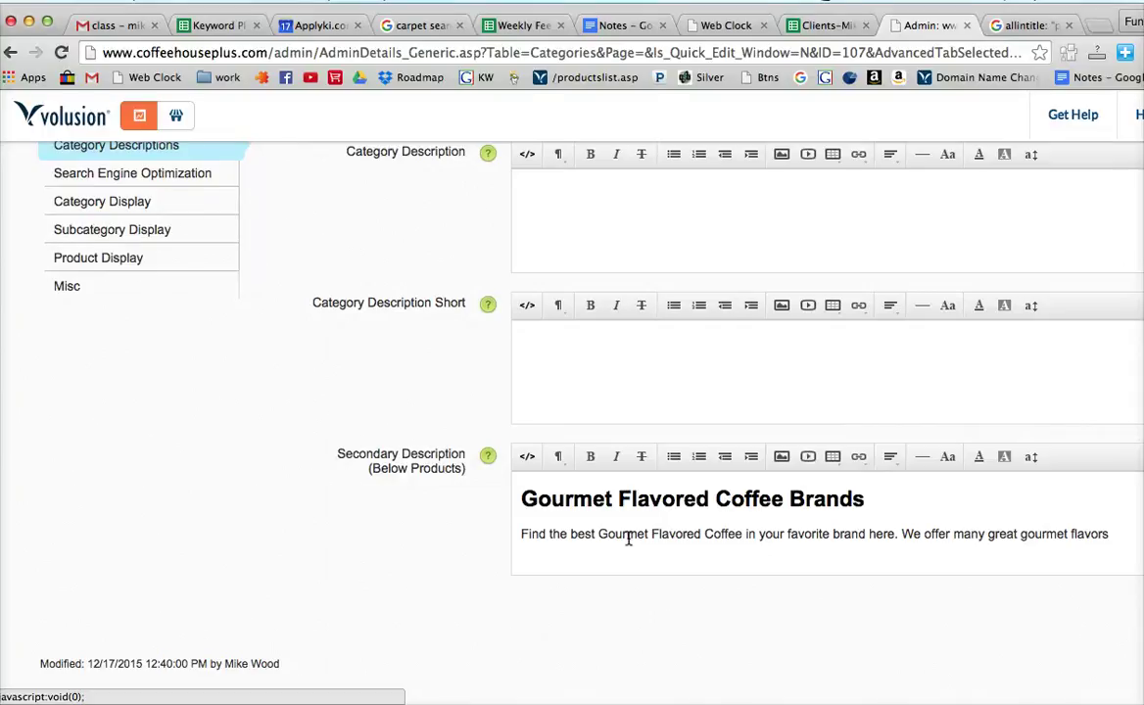
click(487, 545)
click(466, 602)
click(657, 532)
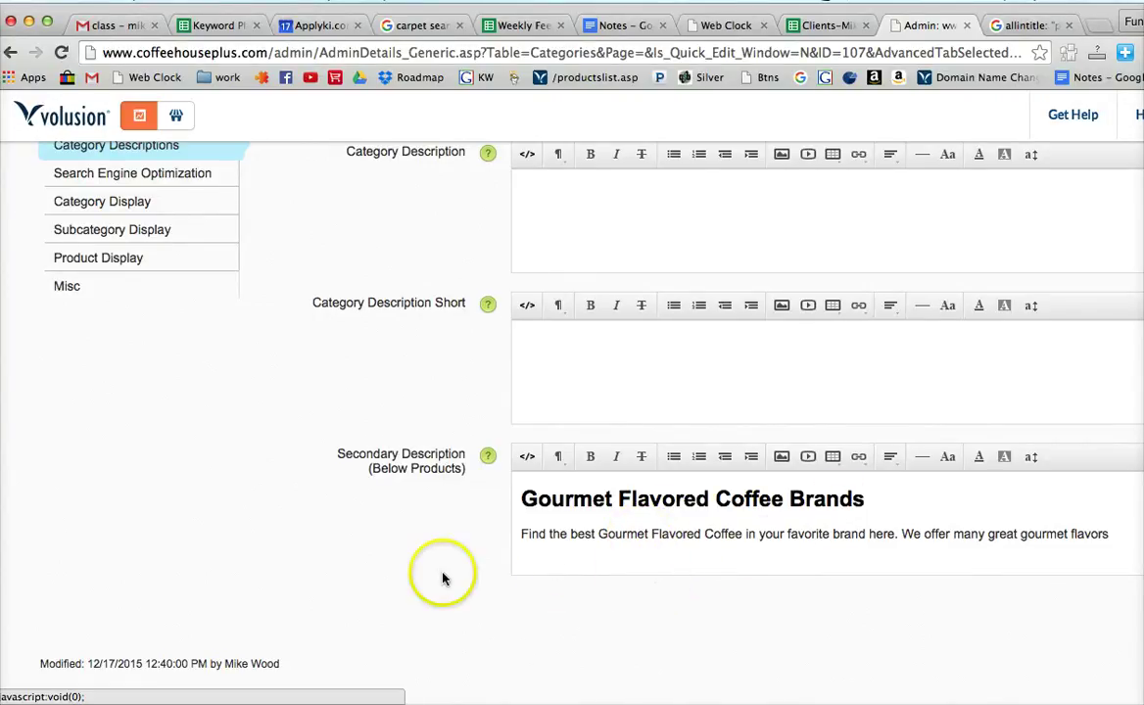
scroll(442, 577, up, 10)
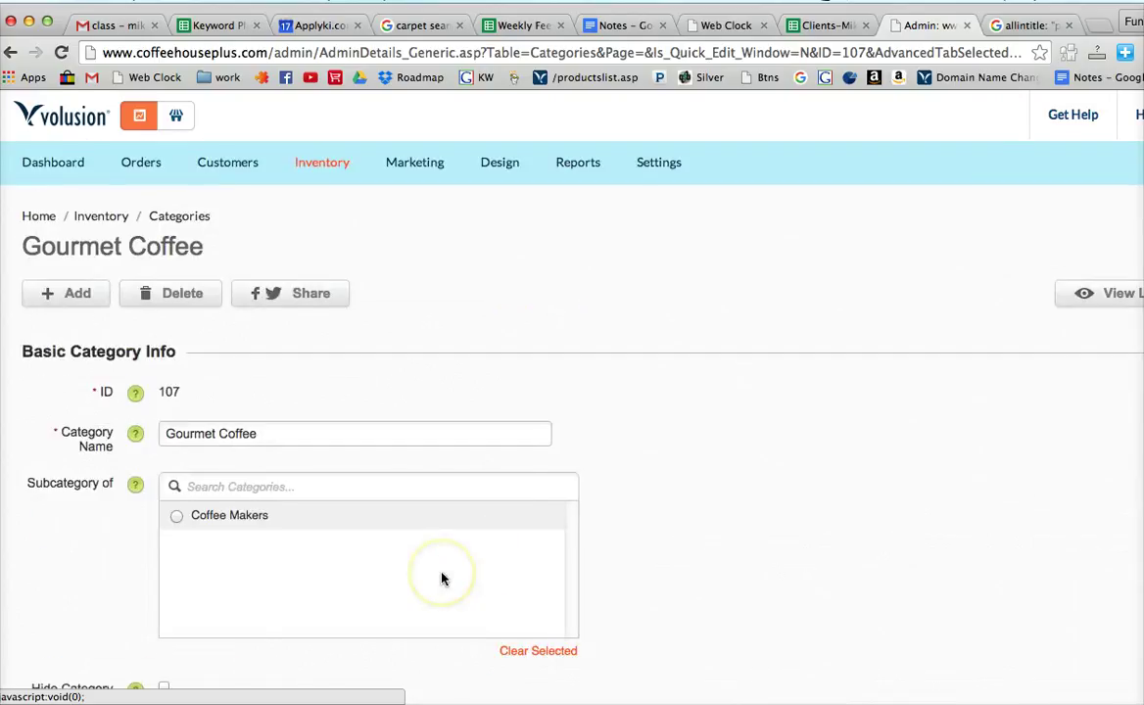
scroll(501, 485, down, 10)
scroll(446, 532, up, 5)
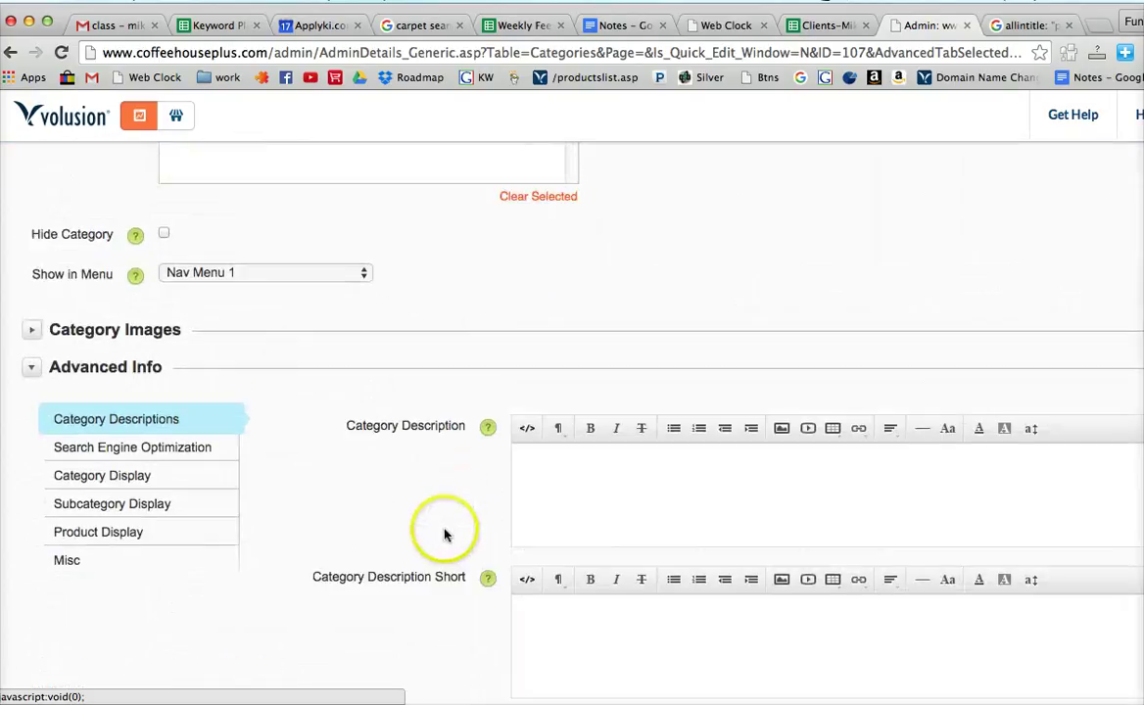
scroll(377, 524, up, 2)
scroll(595, 506, up, 2)
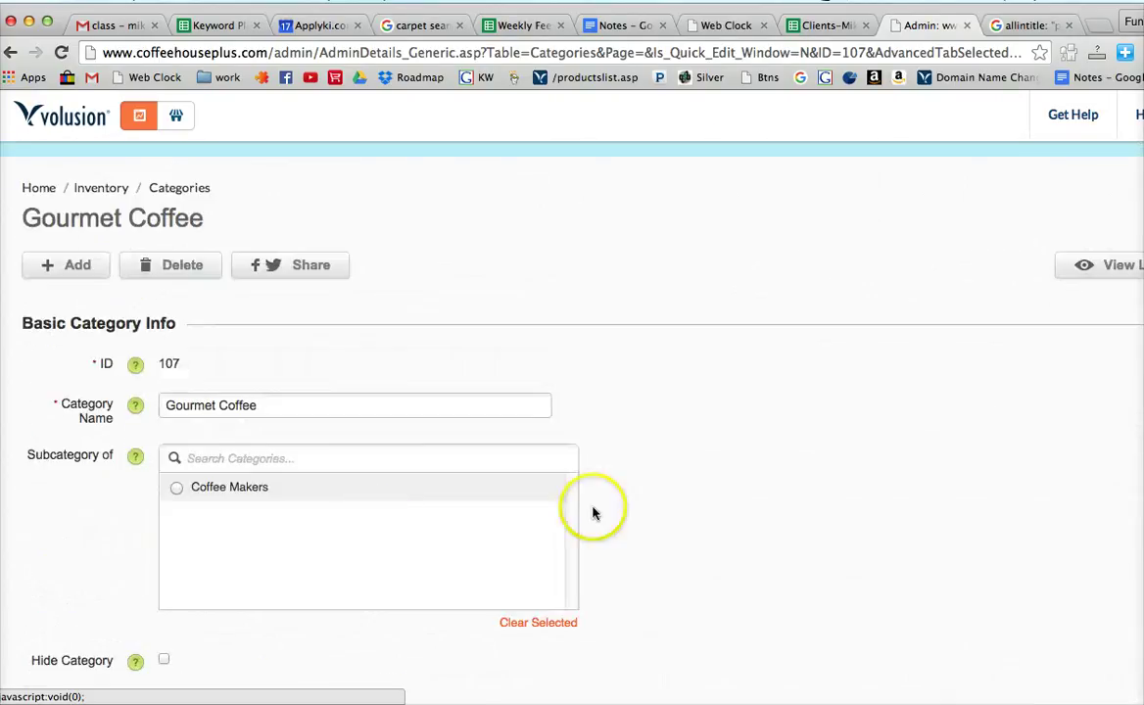
scroll(604, 505, down, 4)
scroll(478, 521, down, 3)
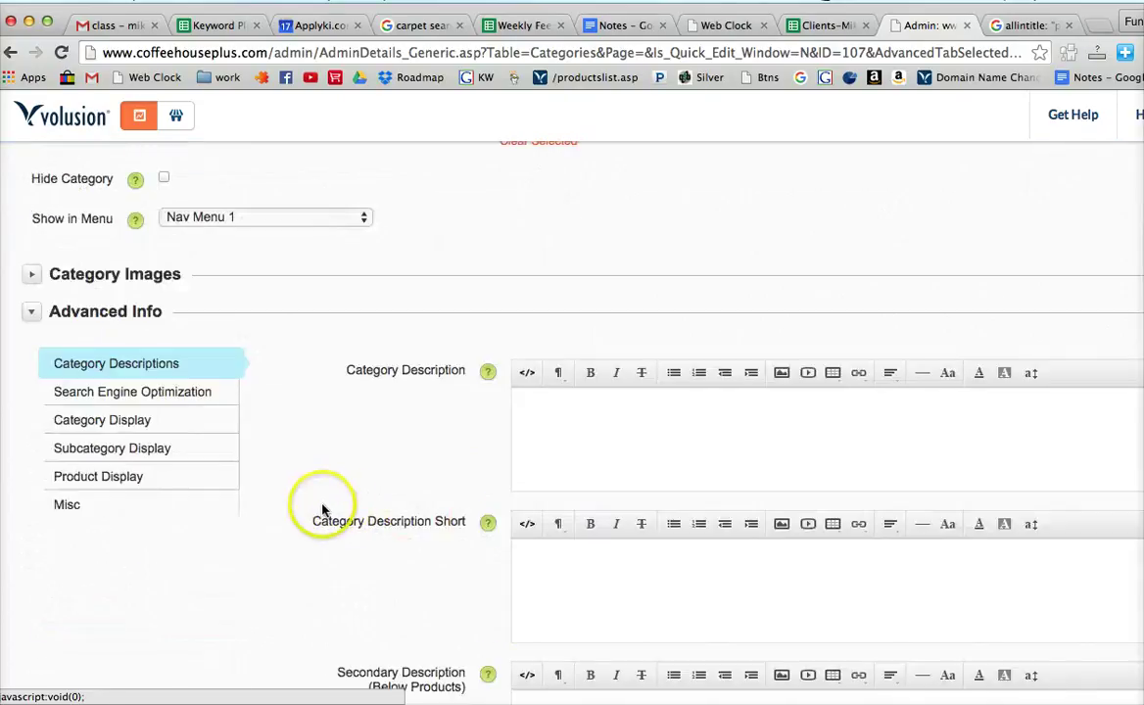
- Review the keyword phrase in the category's URL text, Meta Tag Title and Meta Tag Description under Search Engine Optimization
click(179, 394)
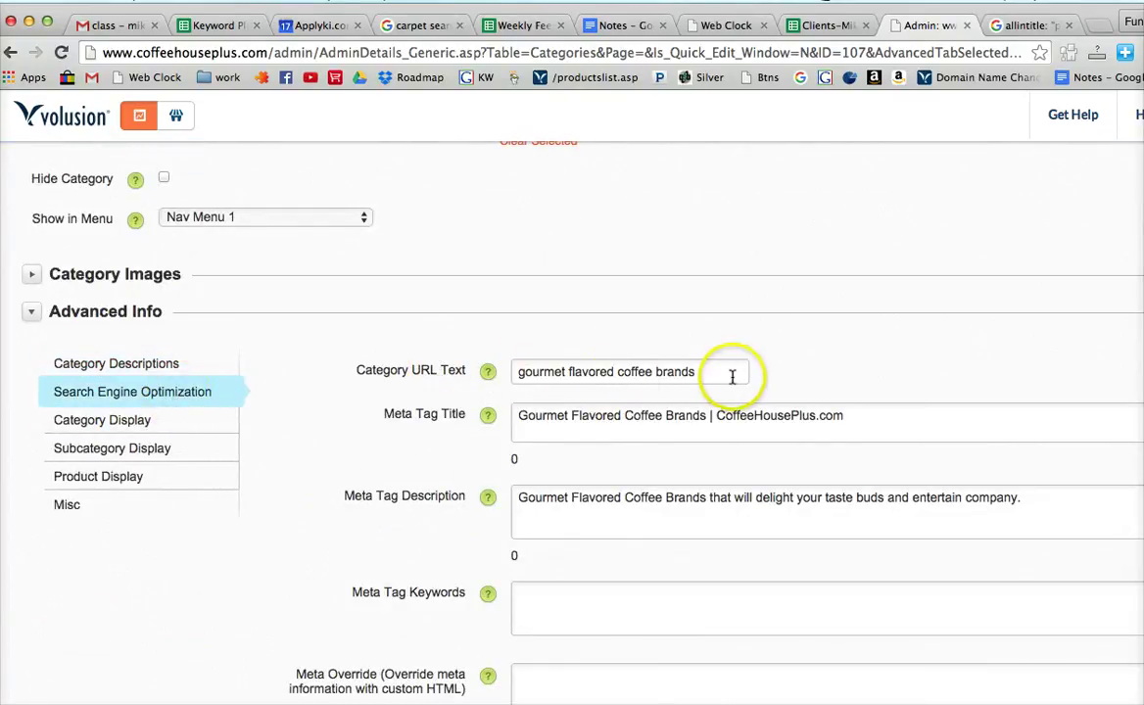
drag(732, 375, 497, 375)
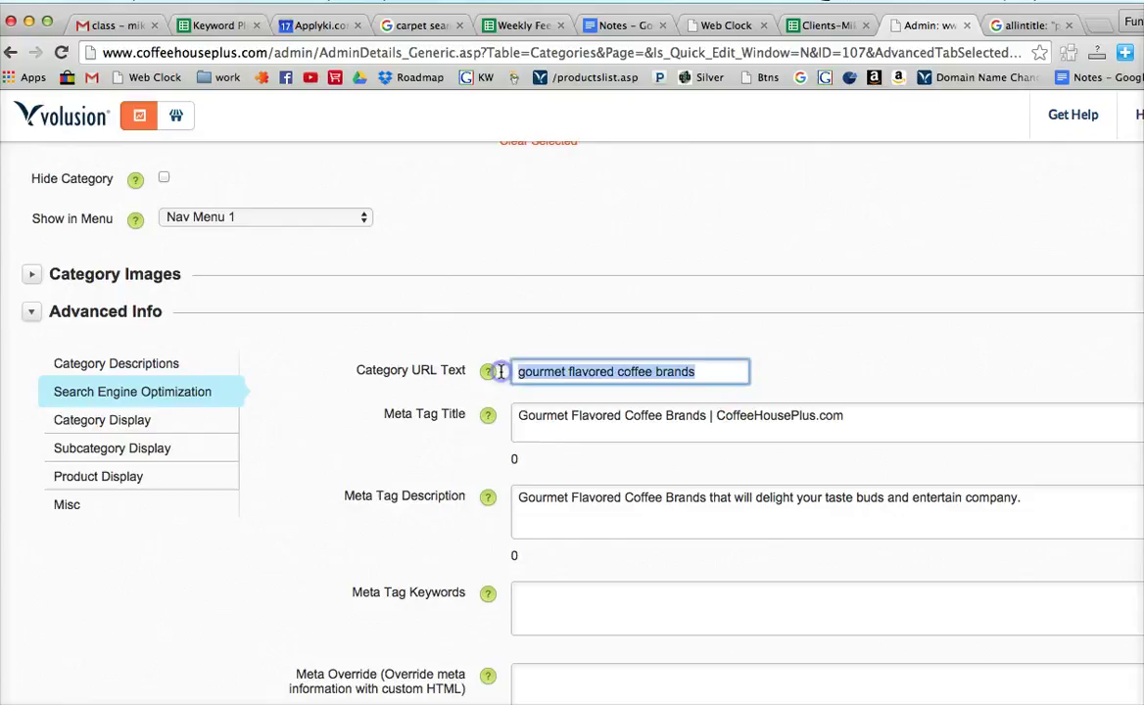
click(691, 372)
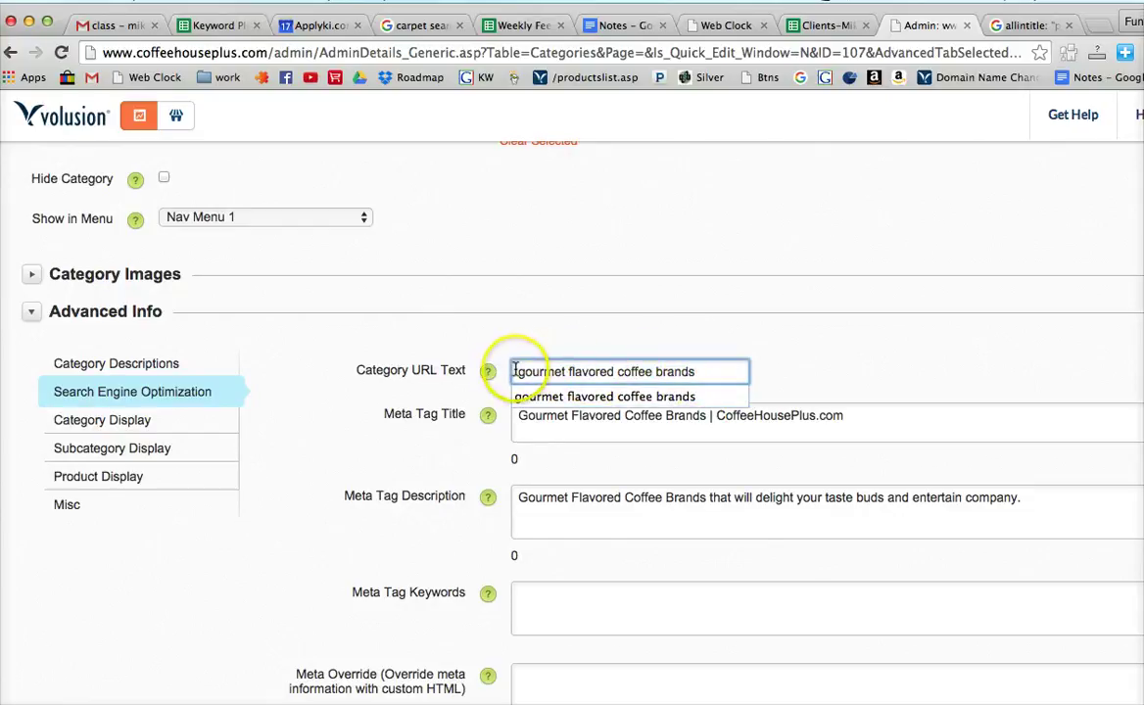
click(659, 417)
drag(707, 415, 523, 419)
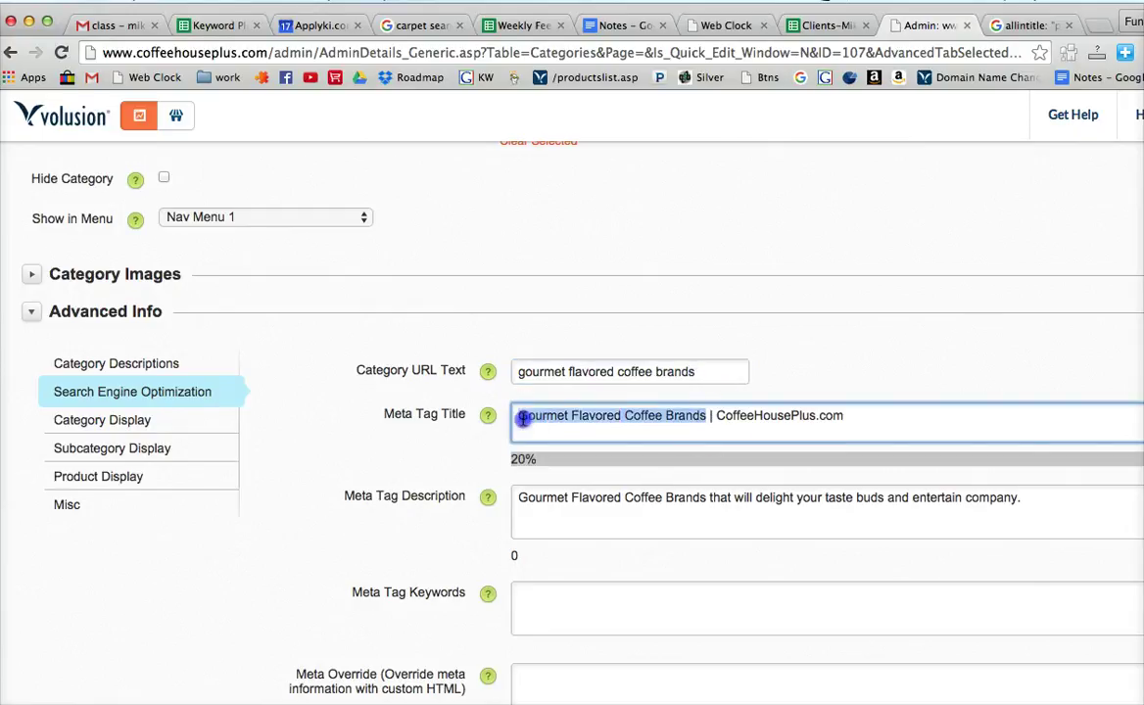
click(556, 501)
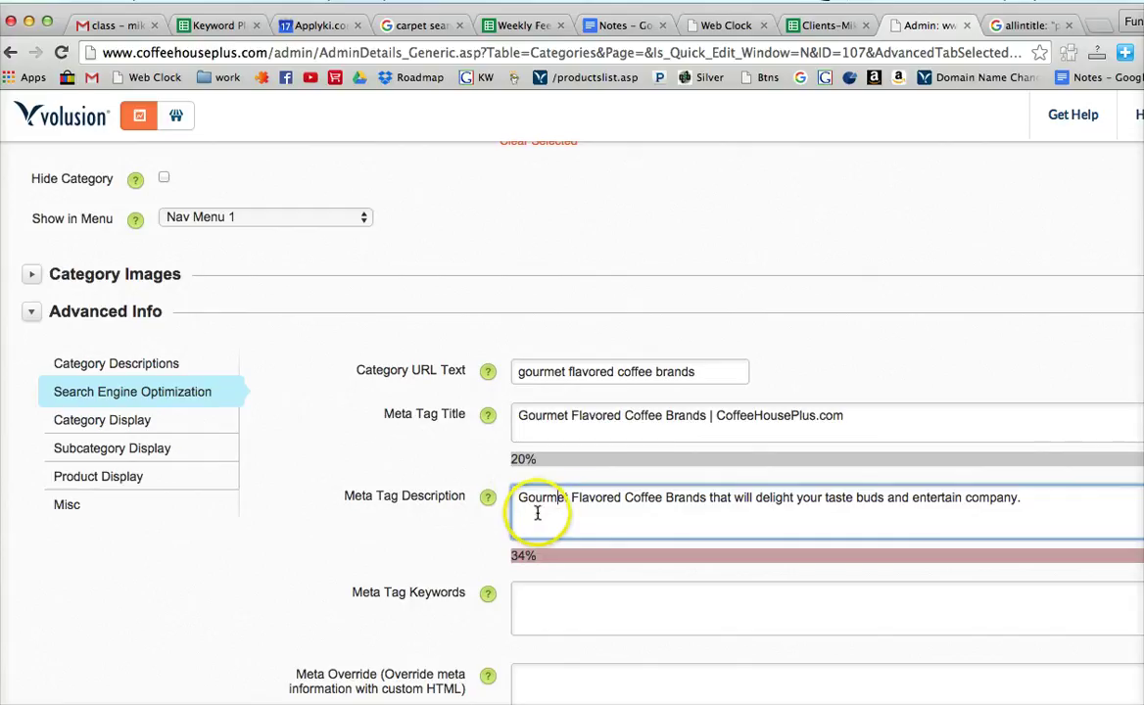
- Check the keyword phrase in the heading and body text of the Secondary Description
click(186, 370)
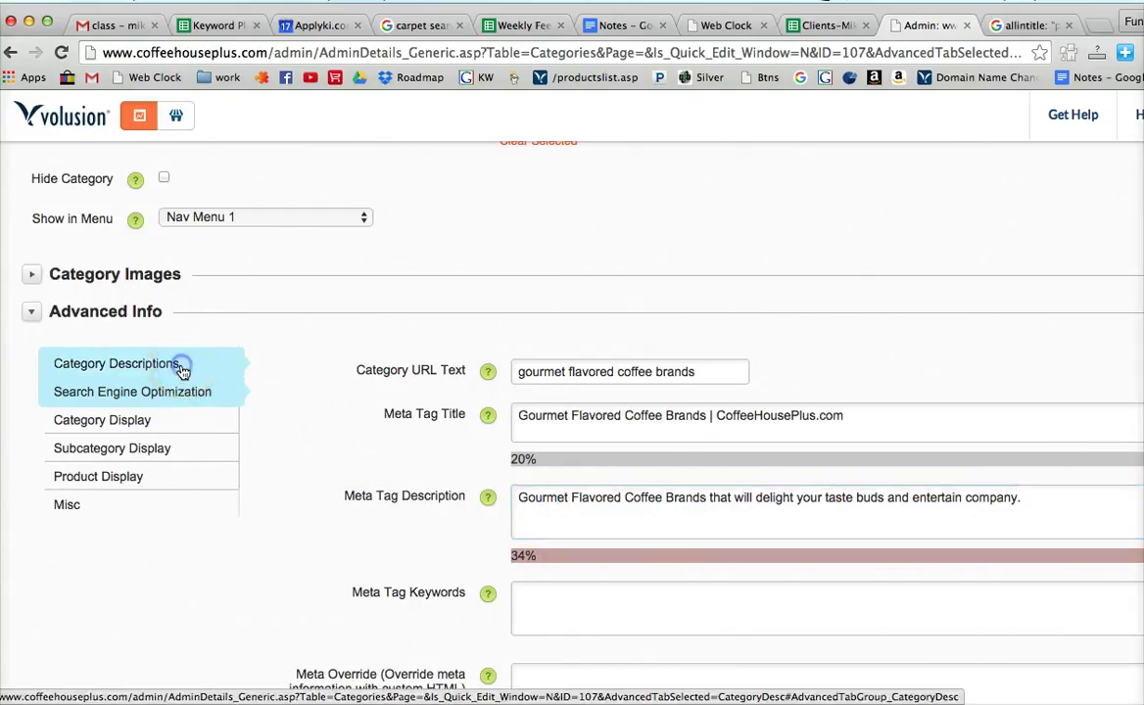
scroll(254, 424, down, 5)
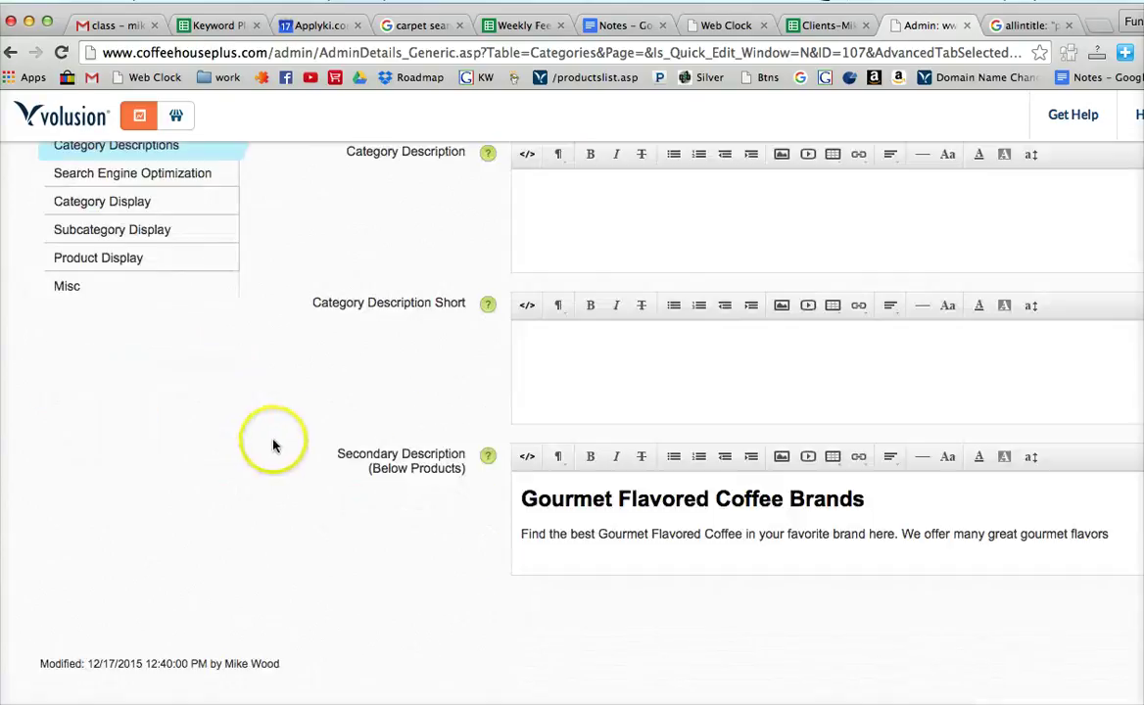
triple_click(690, 499)
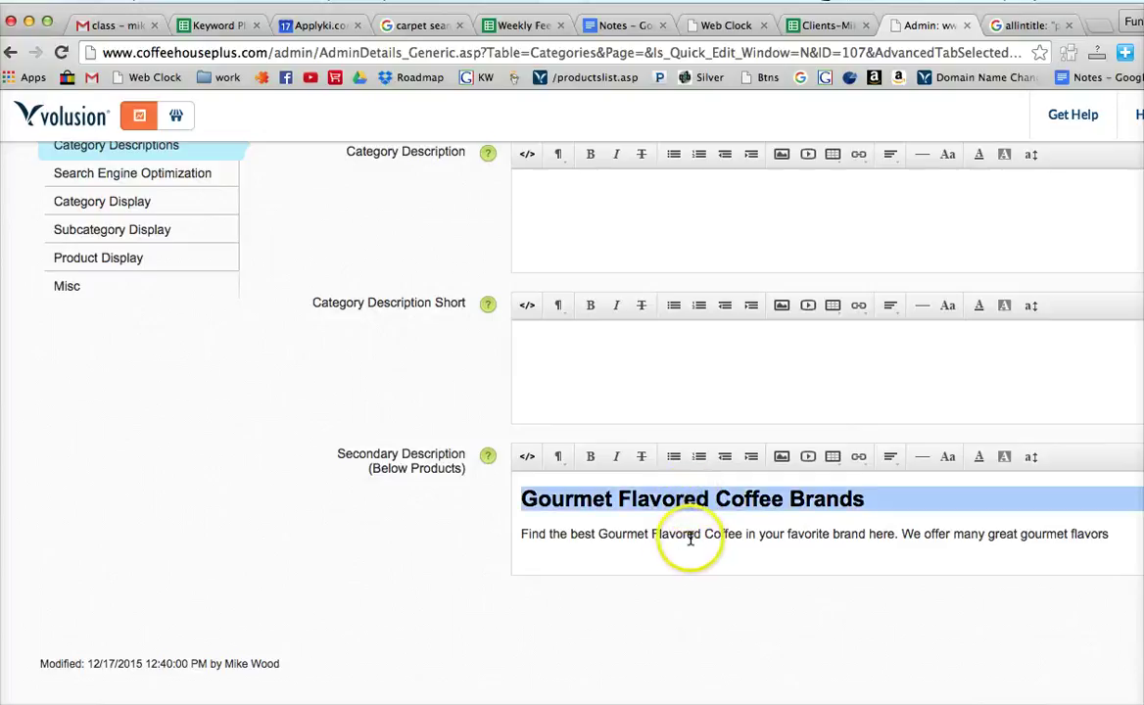
double_click(690, 536)
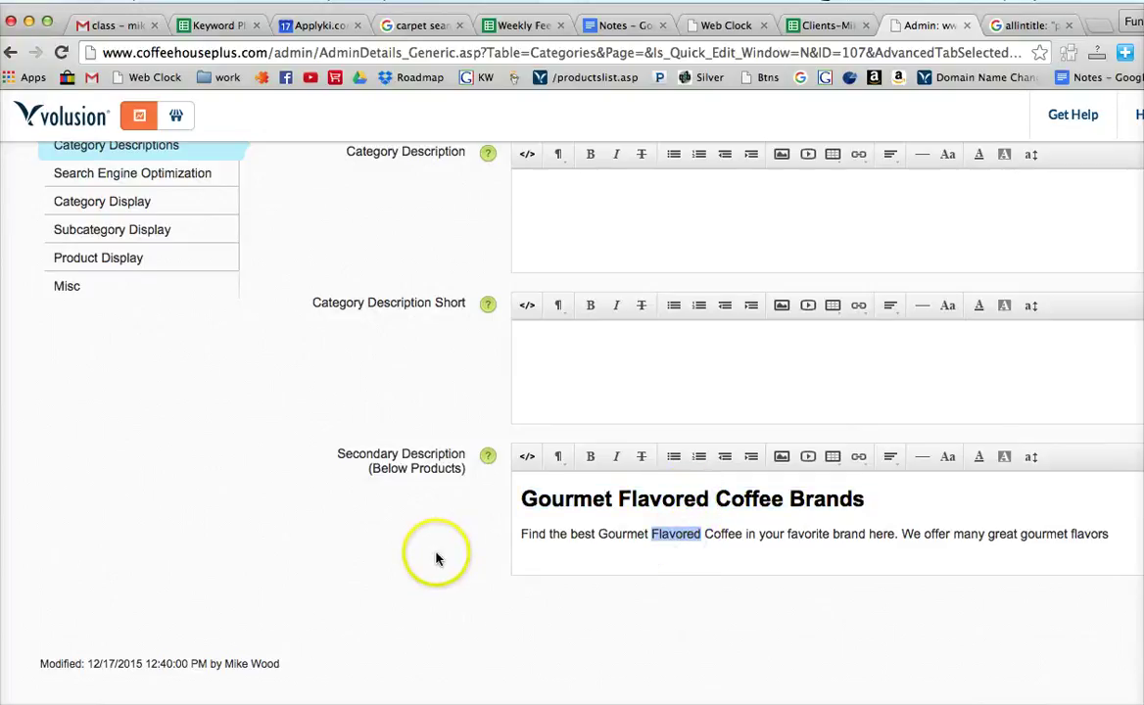
- Leave the category settings and open the live storefront view of the shop
scroll(437, 559, up, 3)
scroll(446, 534, up, 3)
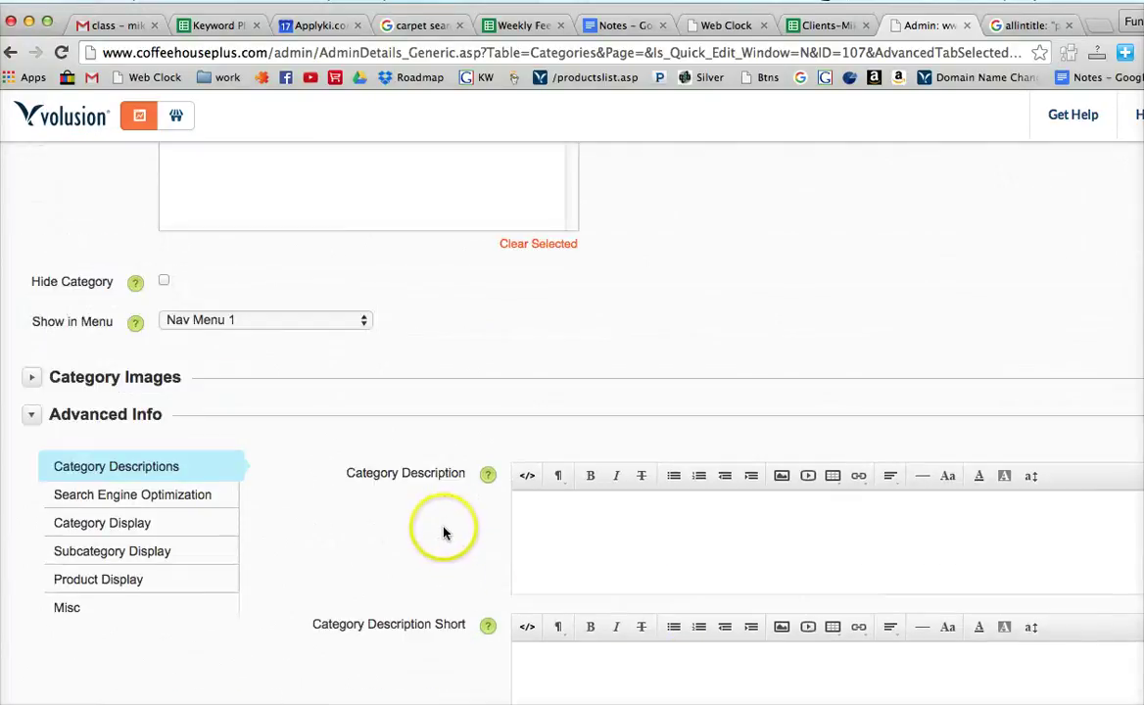
scroll(441, 532, up, 1)
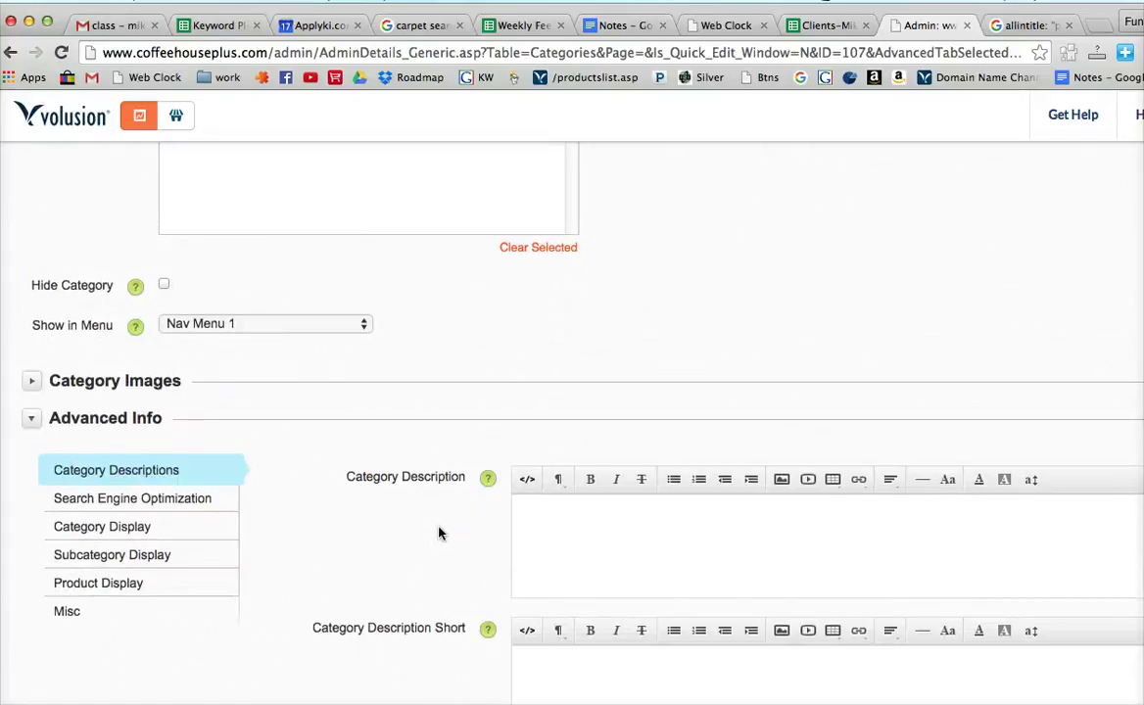
scroll(439, 533, up, 1)
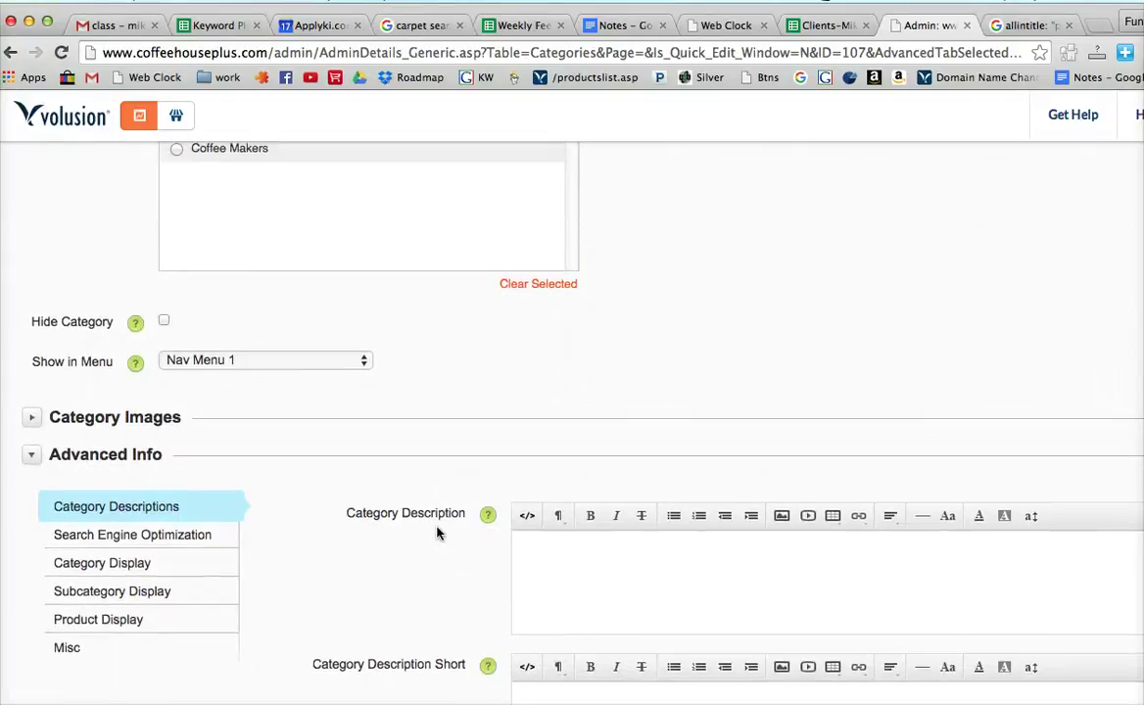
scroll(438, 533, up, 1)
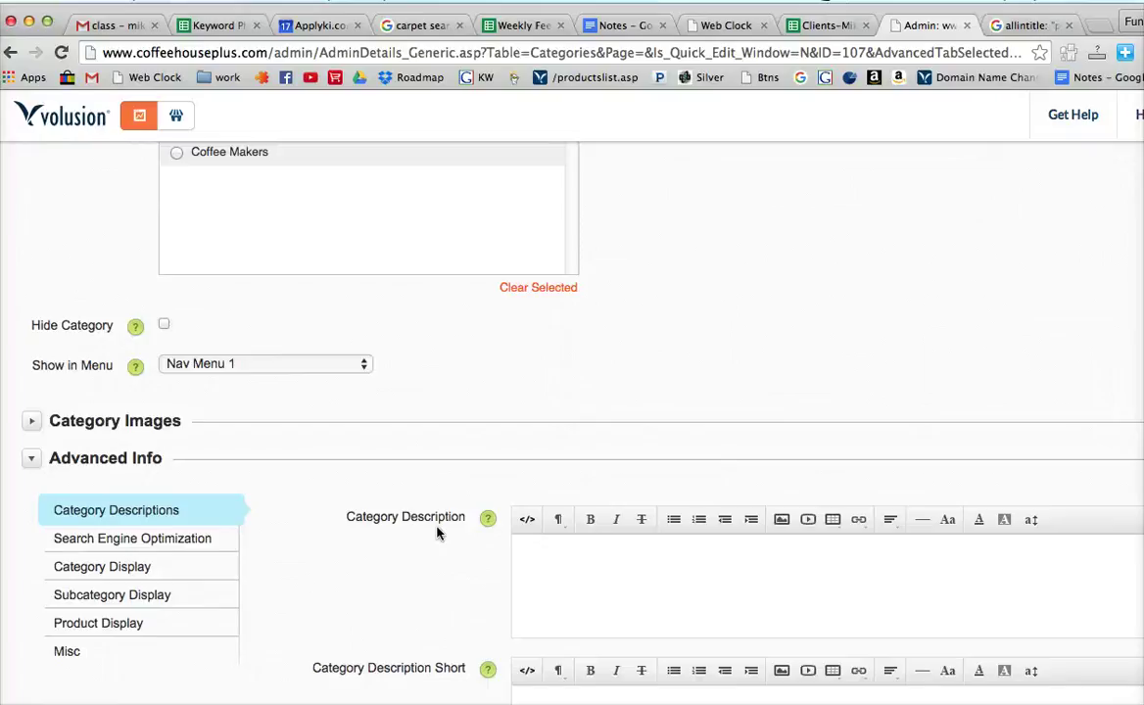
scroll(432, 532, up, 5)
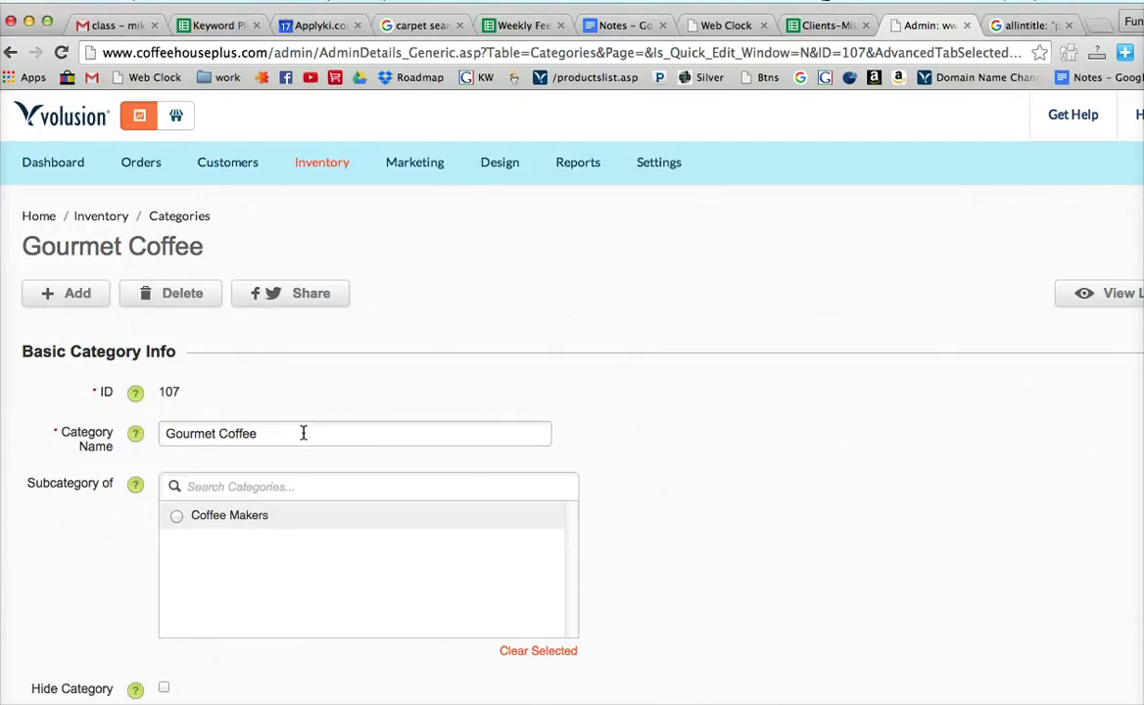
click(176, 117)
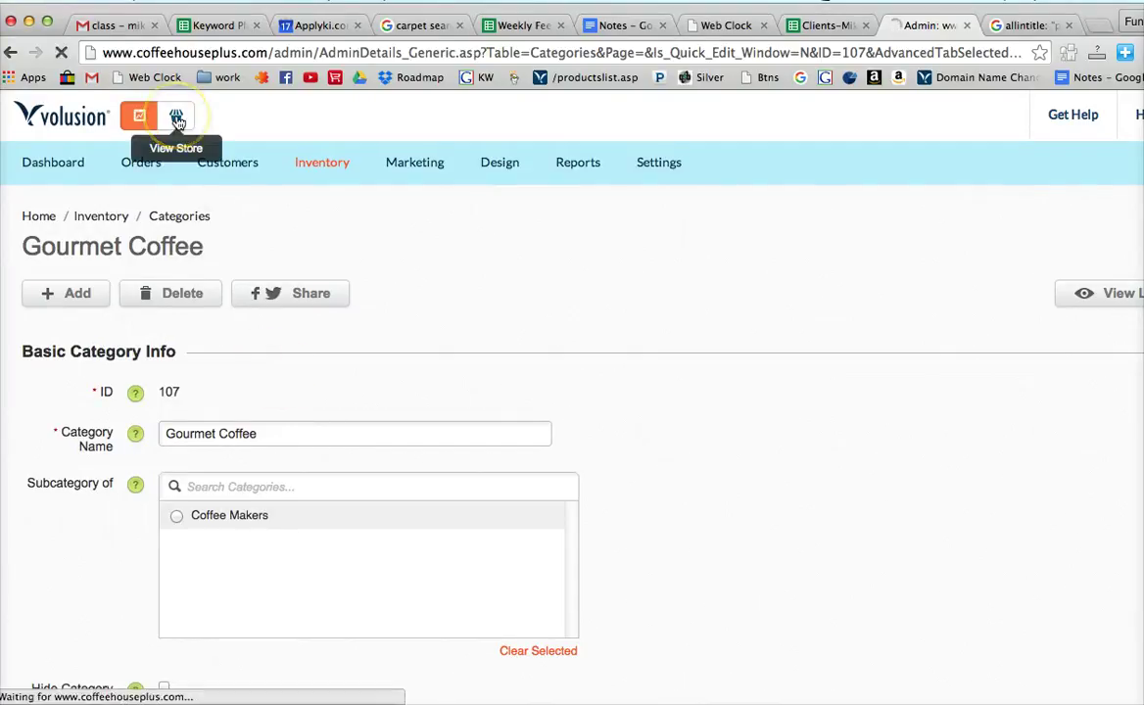